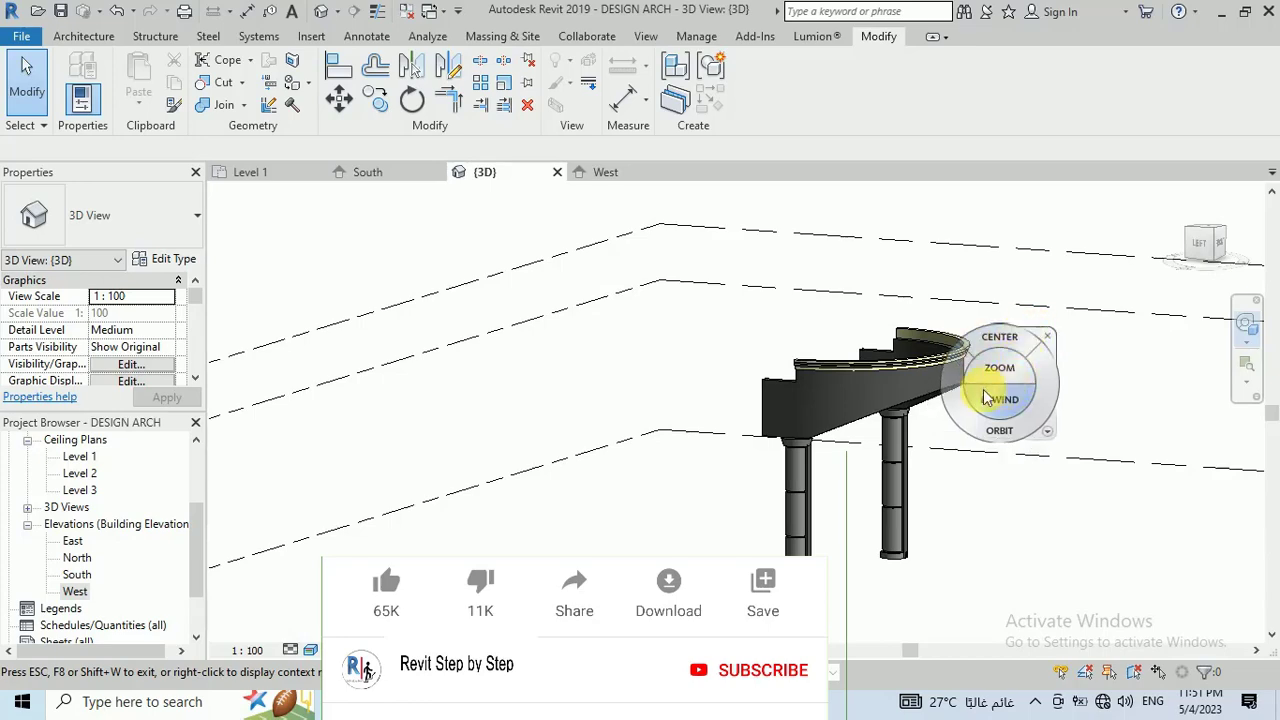
left_click_drag(789, 337, 820, 330)
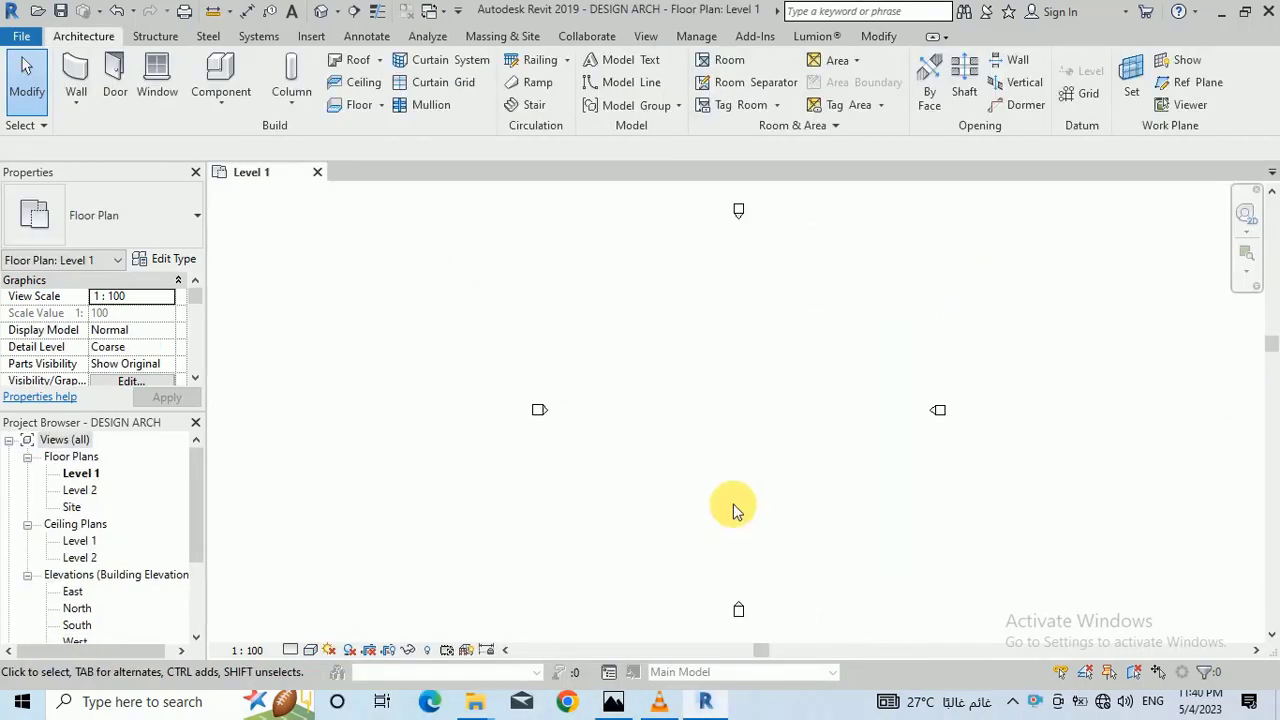
Step: Place two M_Metal Clad Column 610mm Diameter architectural columns about 6.33 m apart on one horizontal line in the Level 1 plan
left_click(298, 105)
left_click(321, 172)
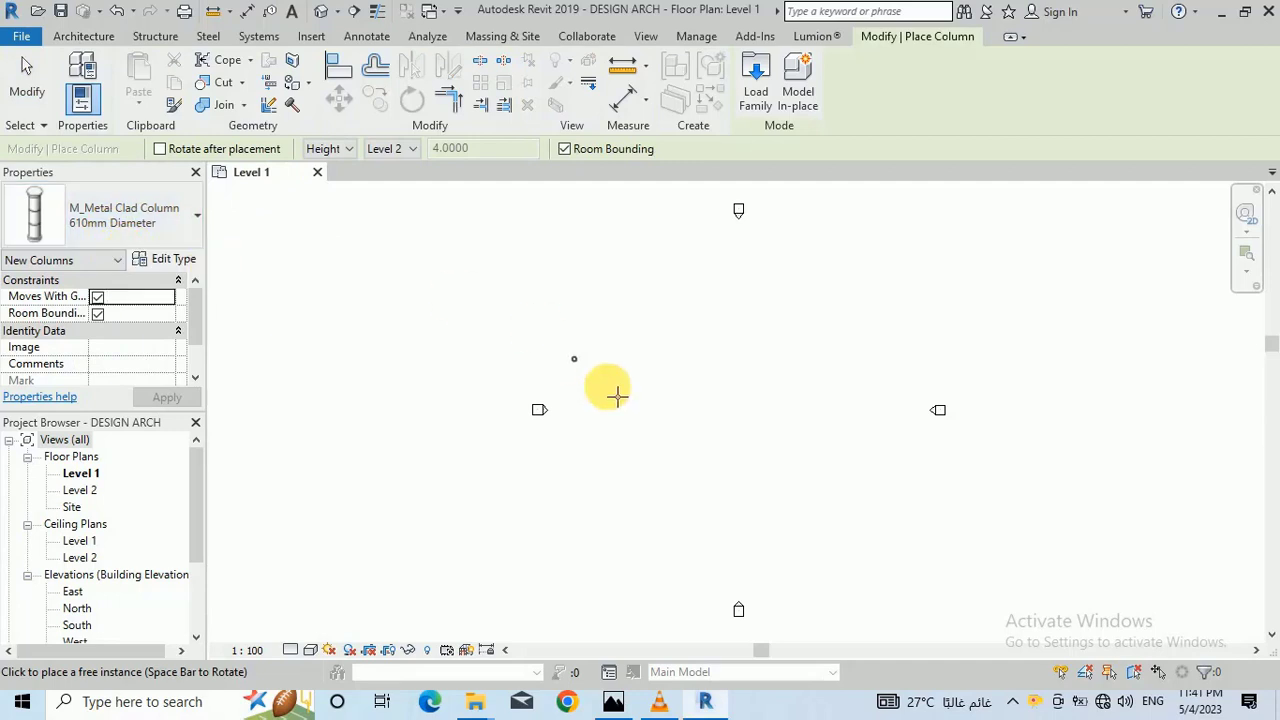
left_click(692, 412)
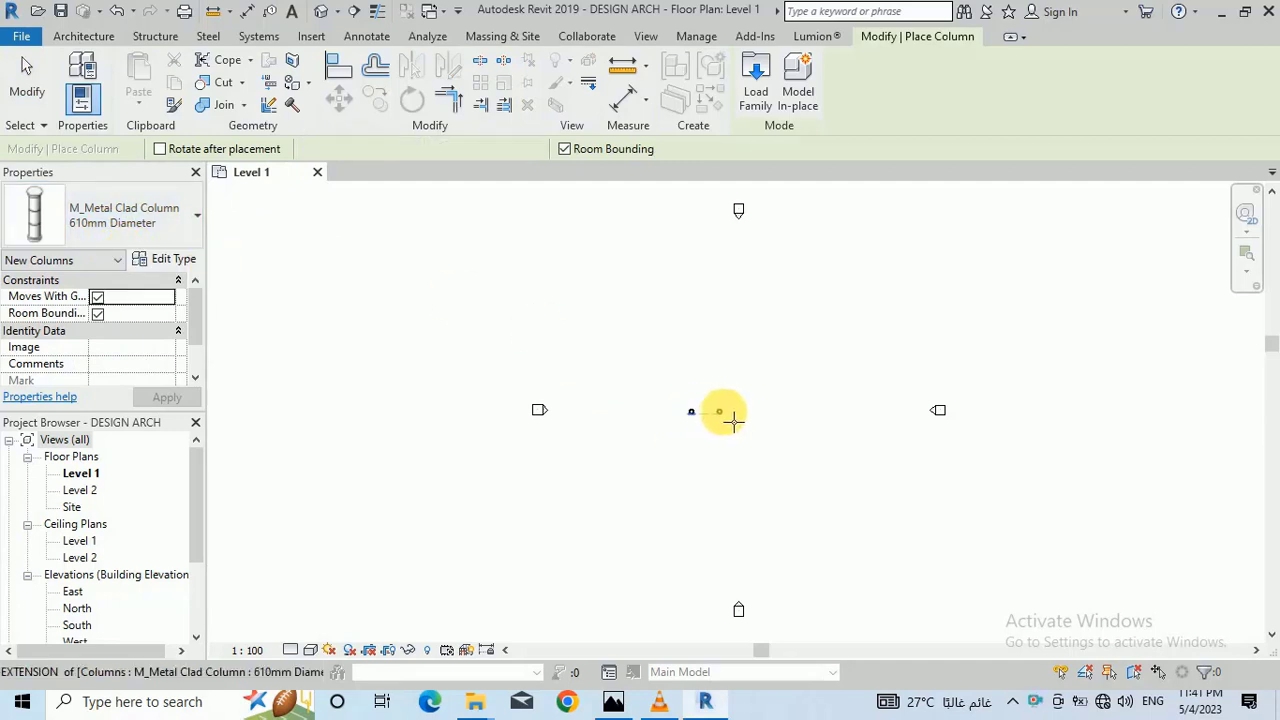
left_click(741, 412)
left_click(25, 75)
scroll(712, 415, "up", 3)
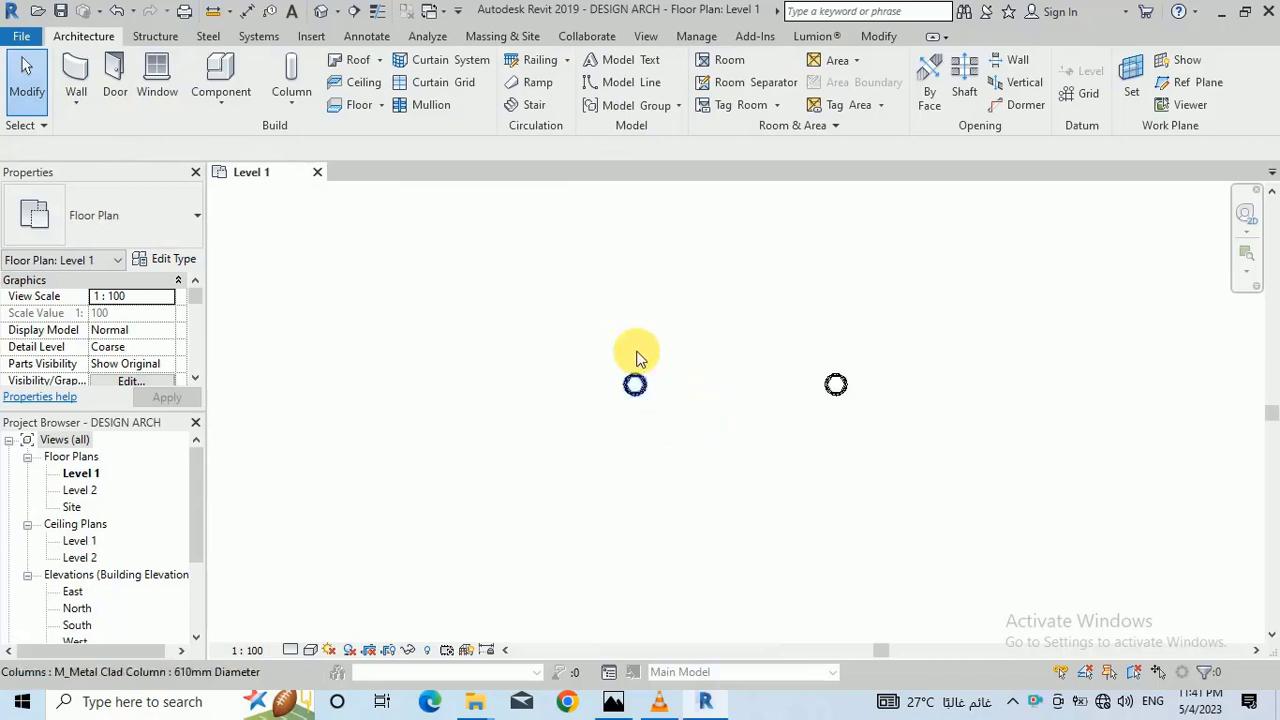
Step: Add an aligned dimension between the centres of the two columns, placed just above them
left_click(247, 11)
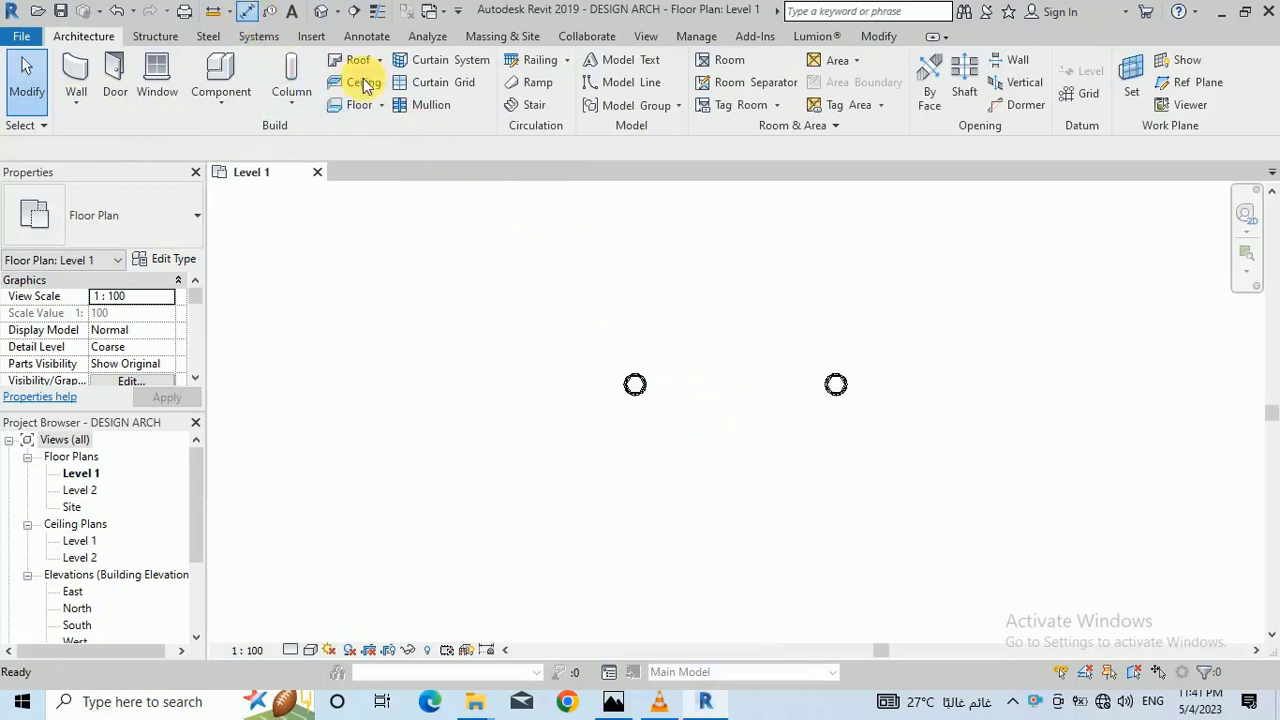
left_click(636, 384)
left_click(836, 384)
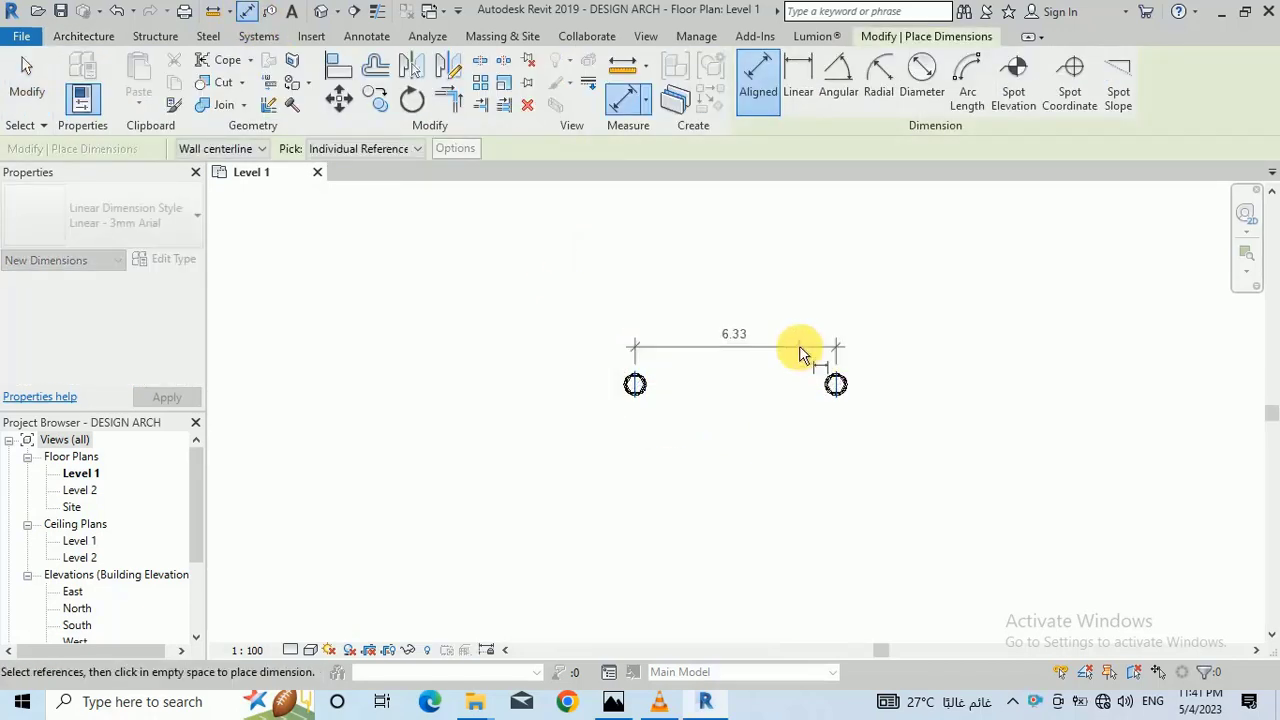
left_click(800, 350)
left_click(27, 77)
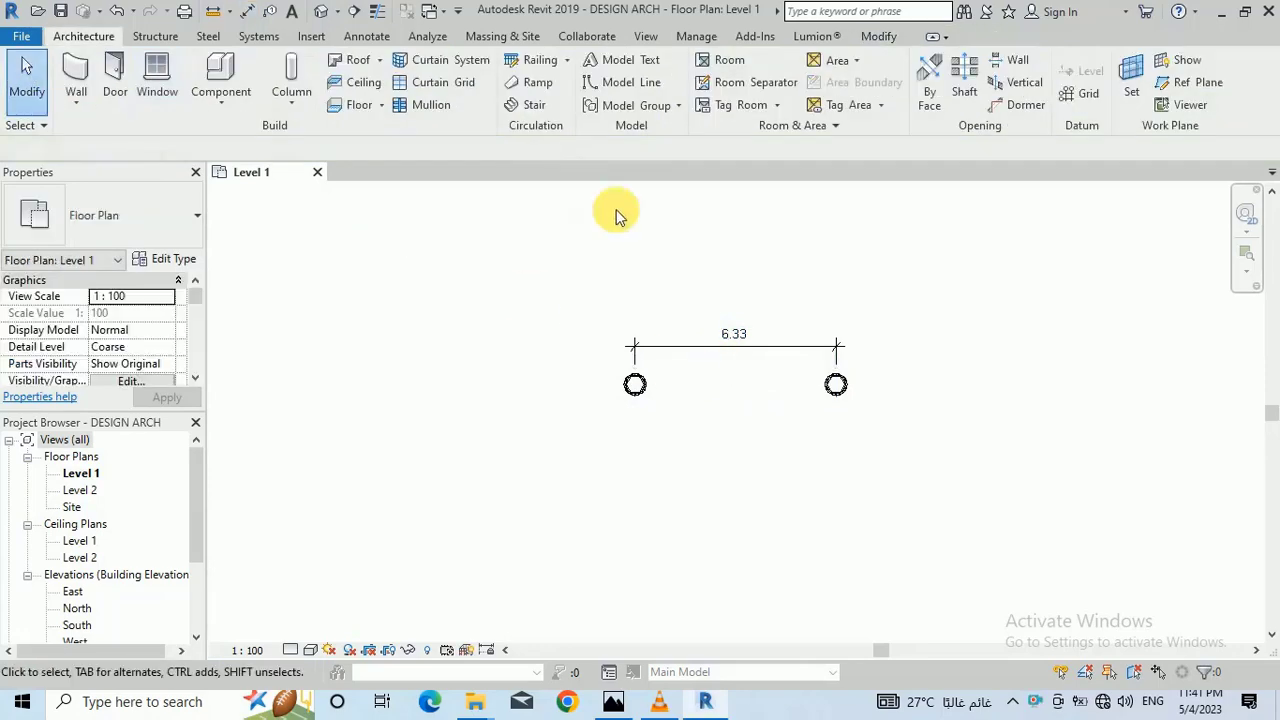
left_click(738, 347)
key("Escape")
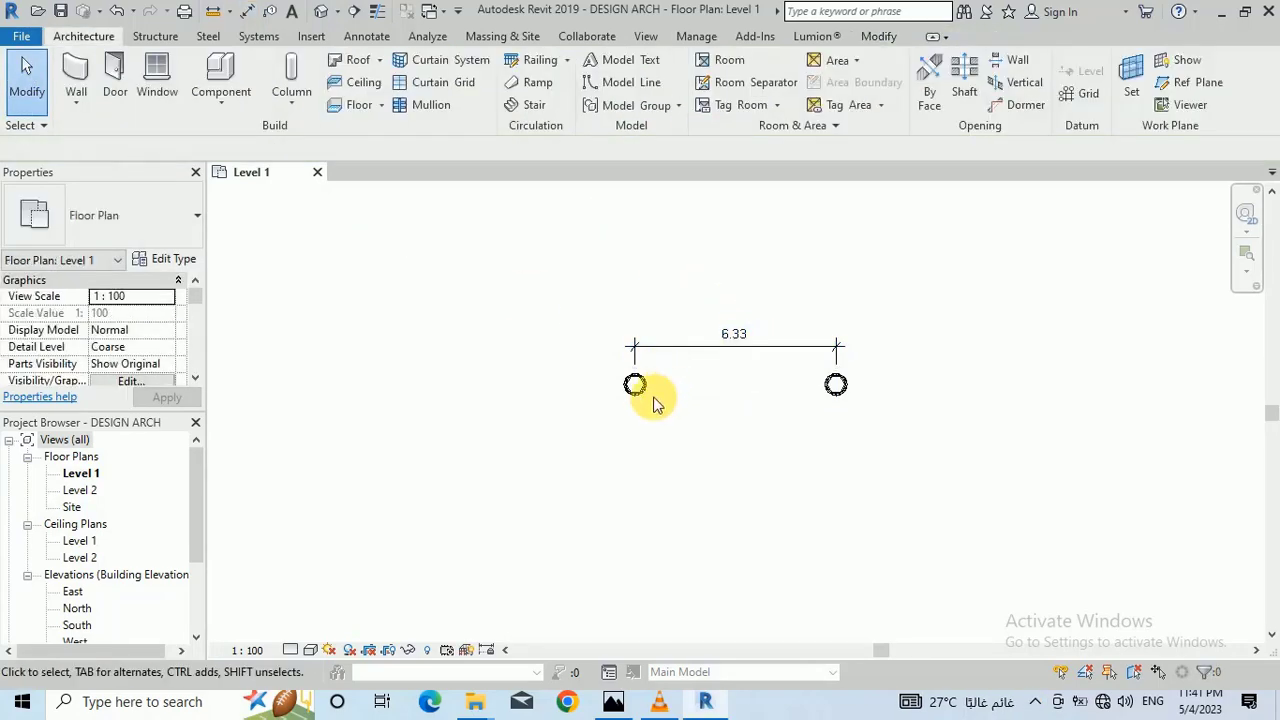
Step: Set the spacing between the two columns to 6 m by adjusting the left column, and delete the dimension between them
left_click(643, 398)
left_click(735, 334)
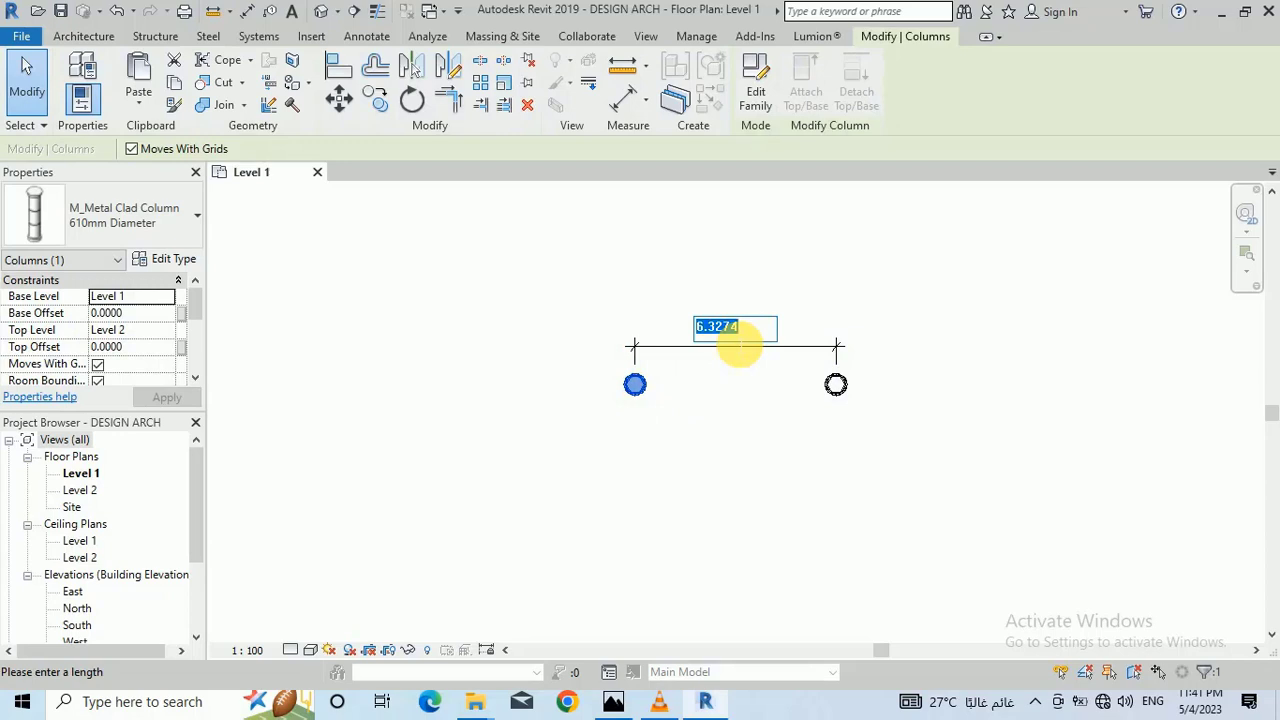
type("6")
key("Return")
key("Escape")
scroll(660, 340, "up", 2)
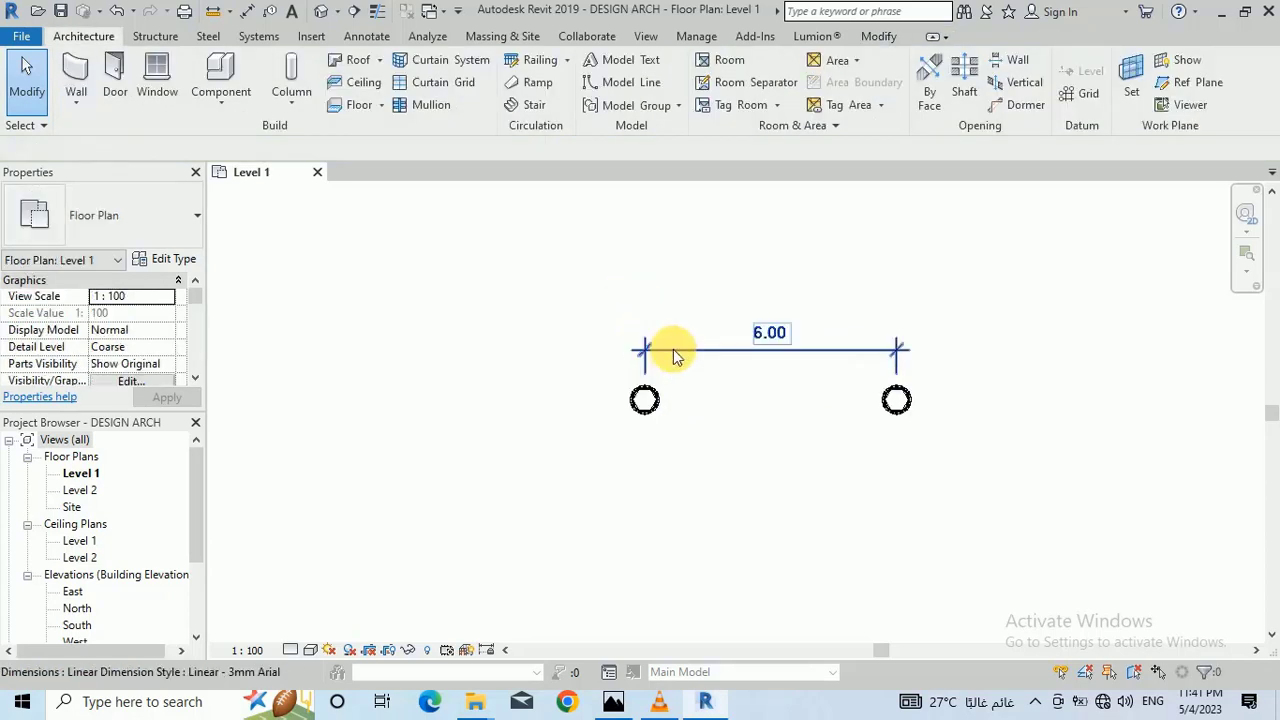
left_click(675, 353)
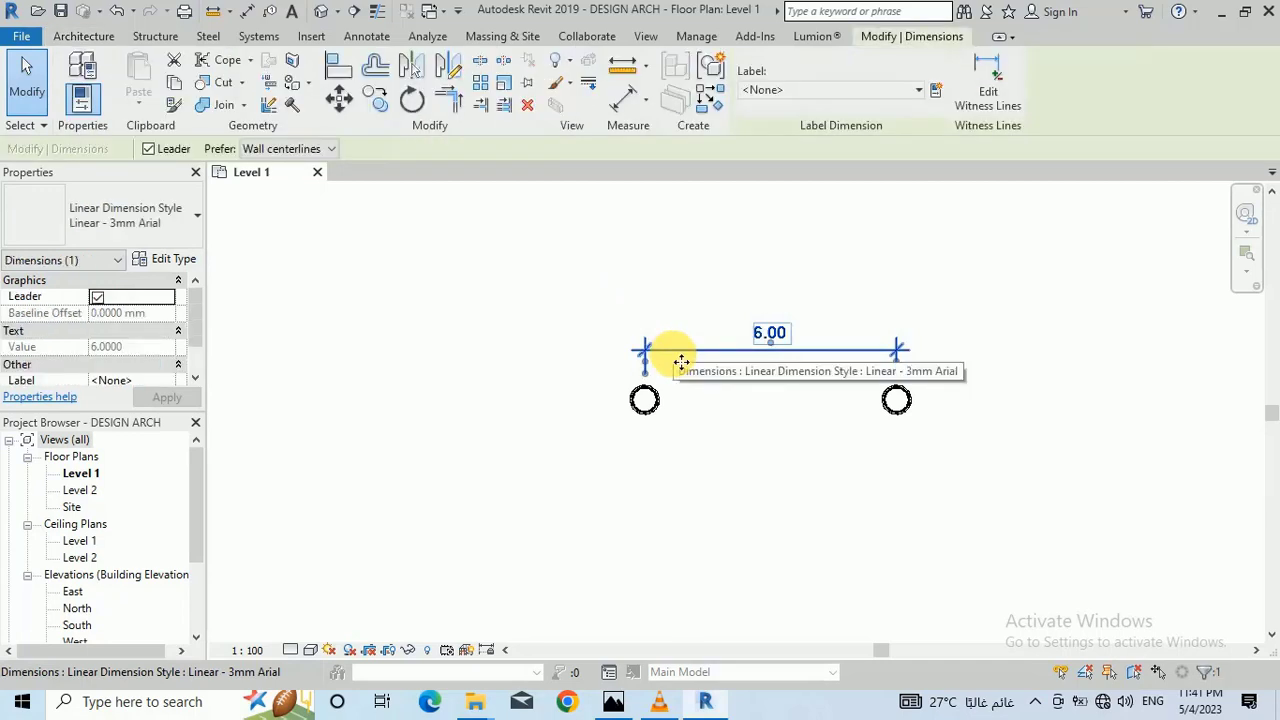
key("Delete")
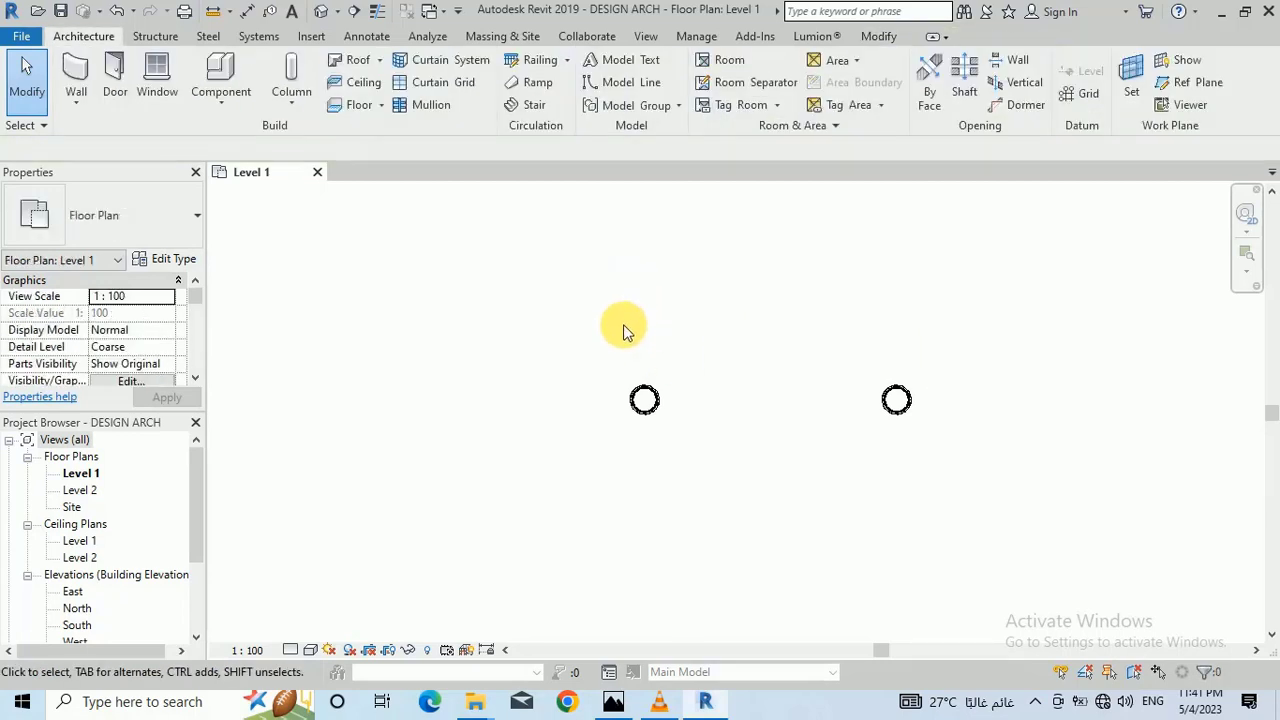
Step: Draw a vertical Generic - 200mm wall, about 1 m long and 8 m high, from above the left column to its centre
scroll(630, 380, "up", 1)
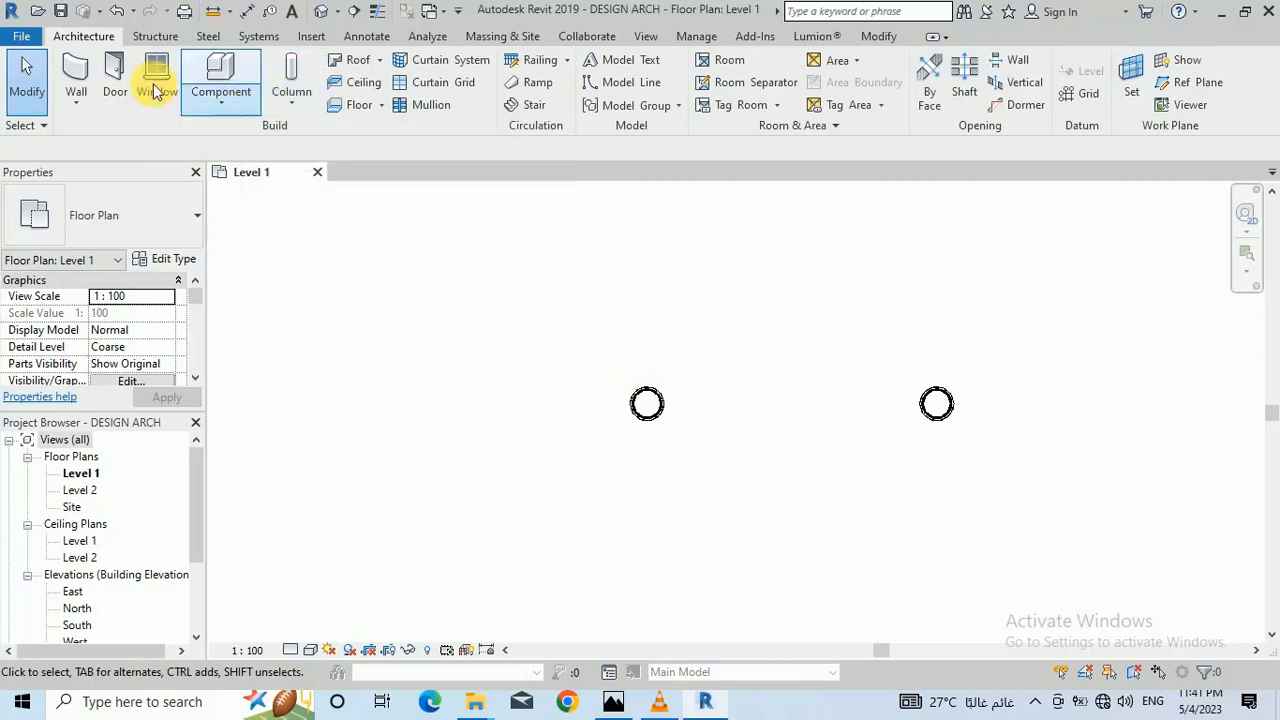
left_click(80, 70)
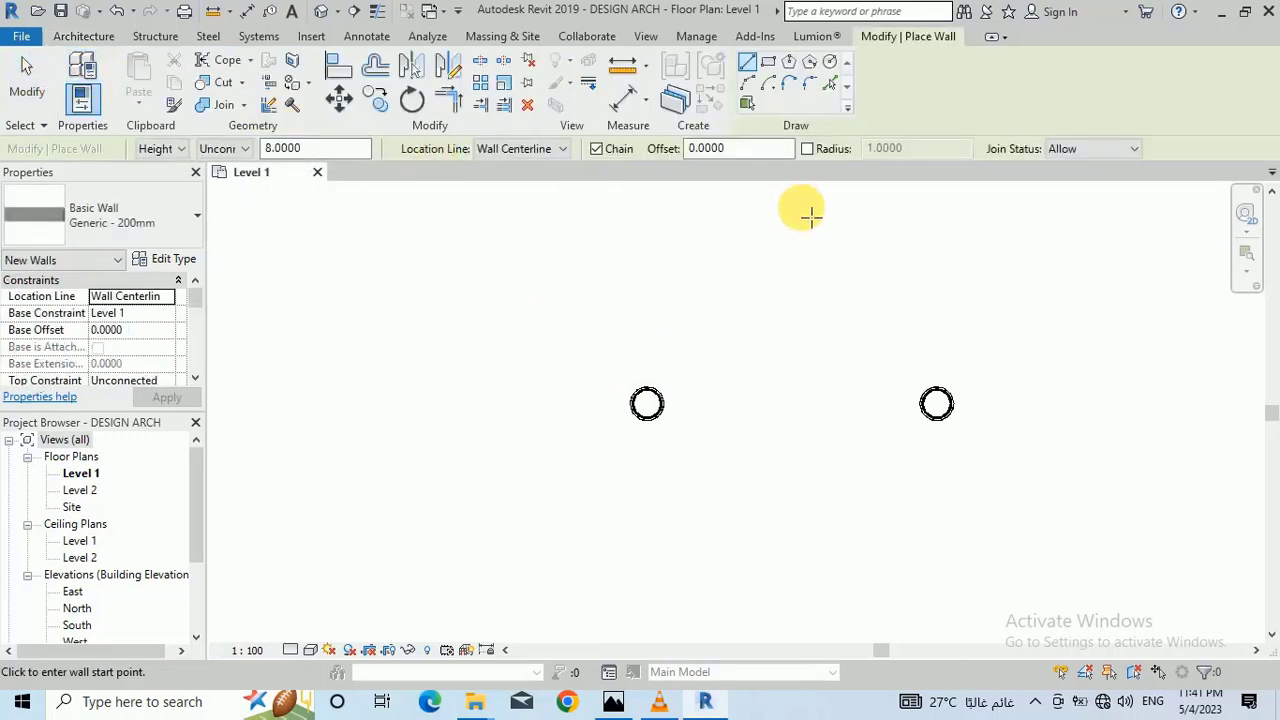
scroll(620, 391, "up", 1)
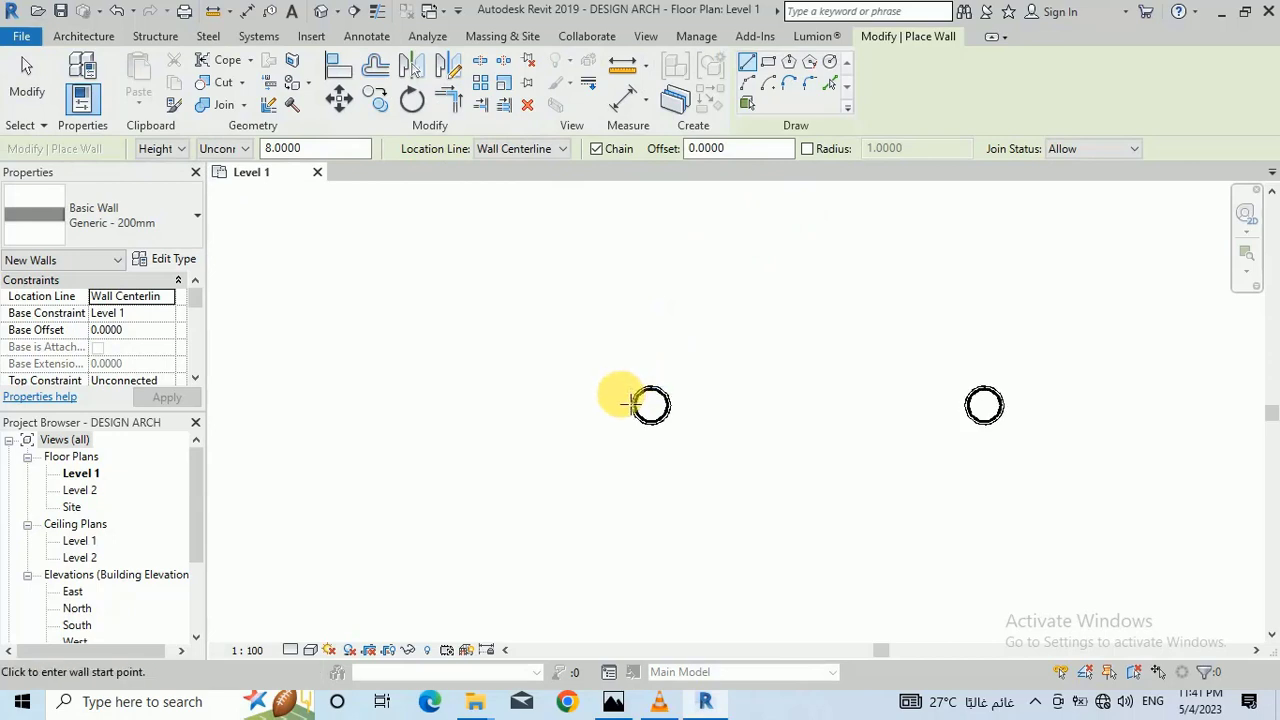
left_click(653, 353)
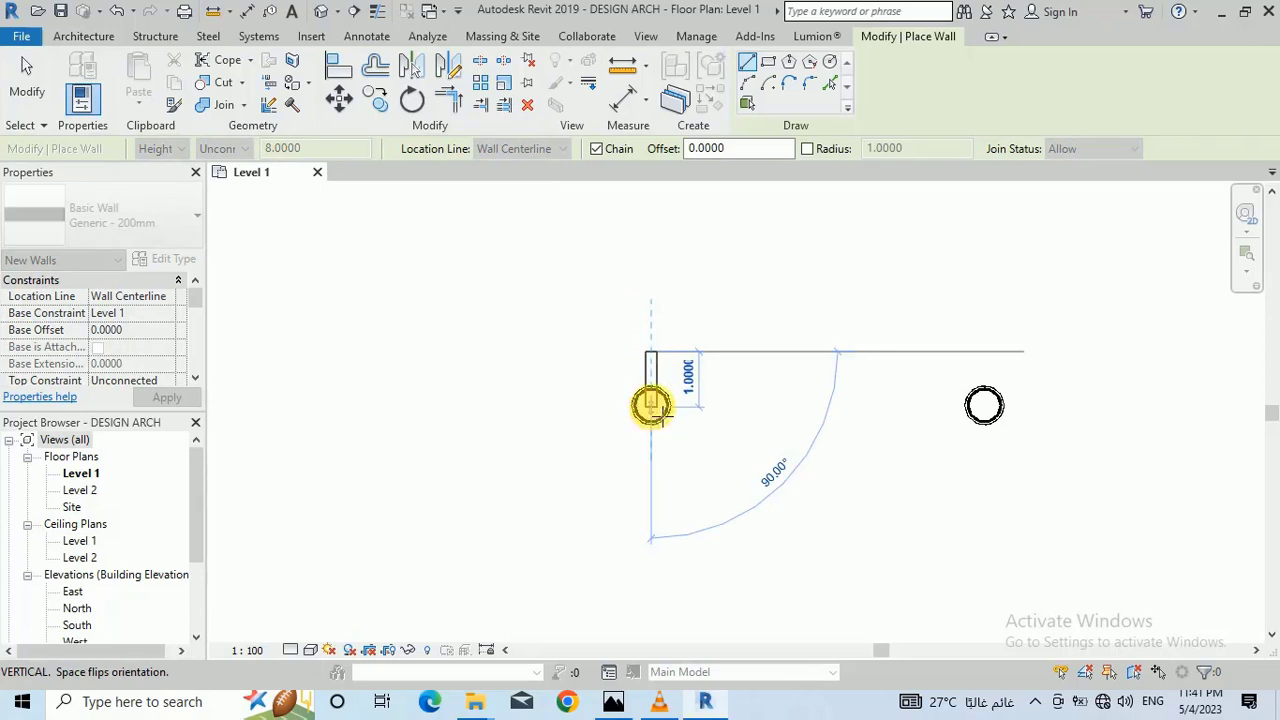
left_click(651, 405)
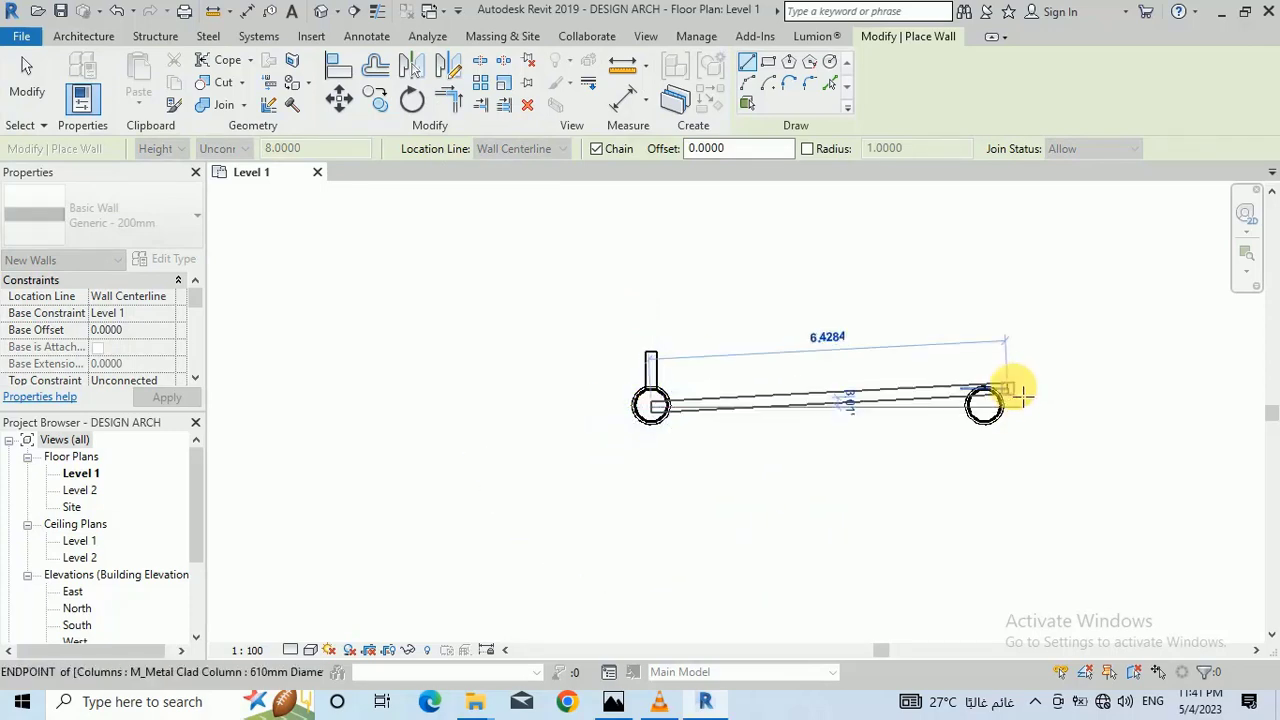
left_click(40, 78)
Step: Draw a matching vertical Generic - 200mm wall, about 0.97 m long, from the first wall's end height to the right column's centre
left_click(72, 72)
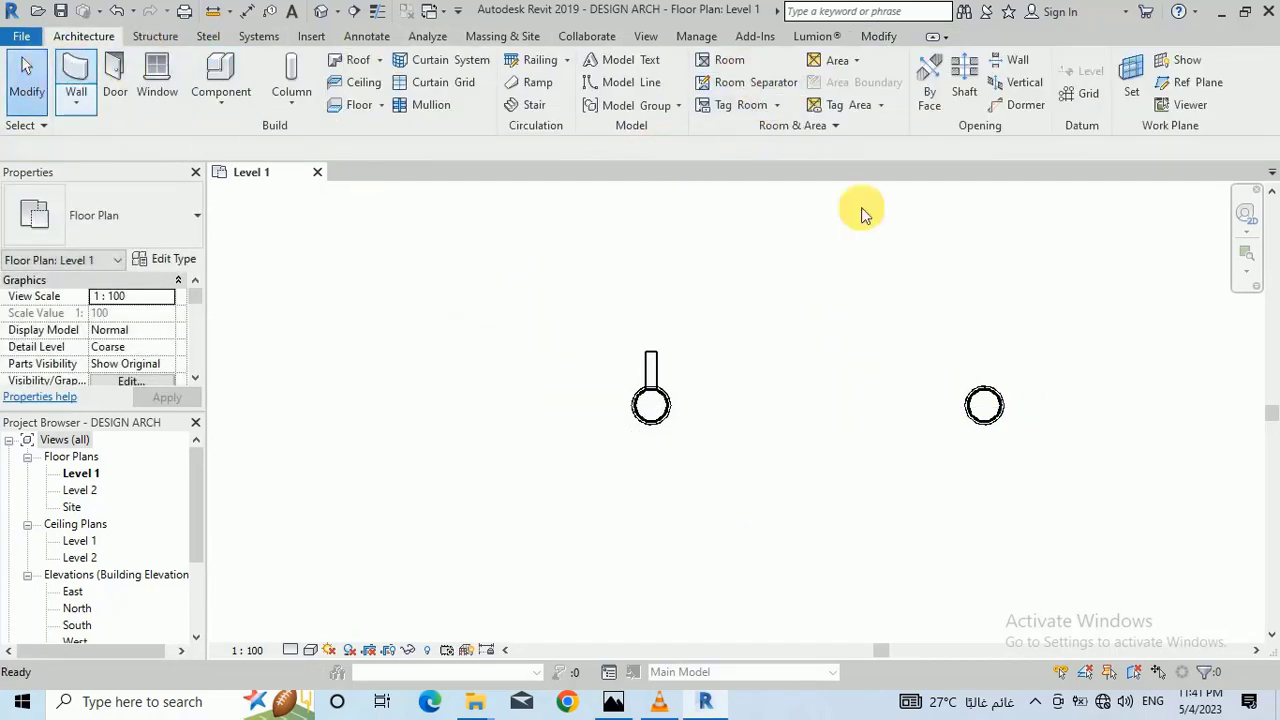
left_click(651, 405)
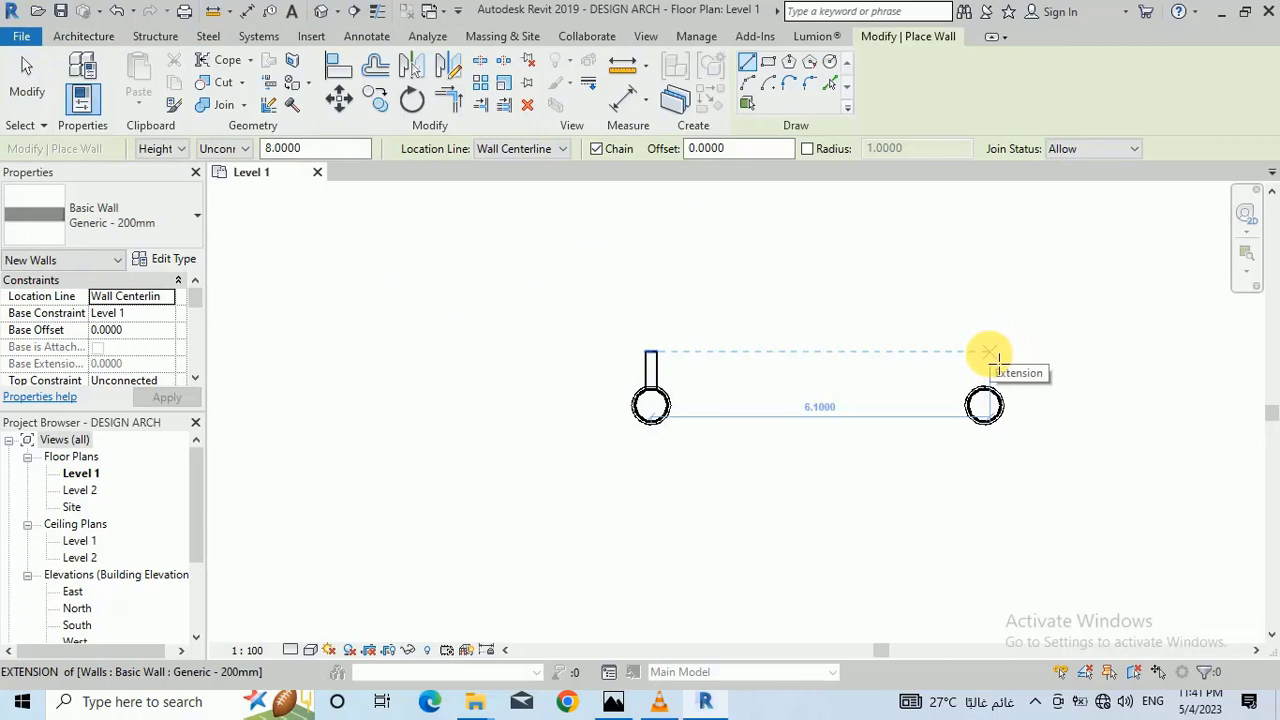
left_click(993, 354)
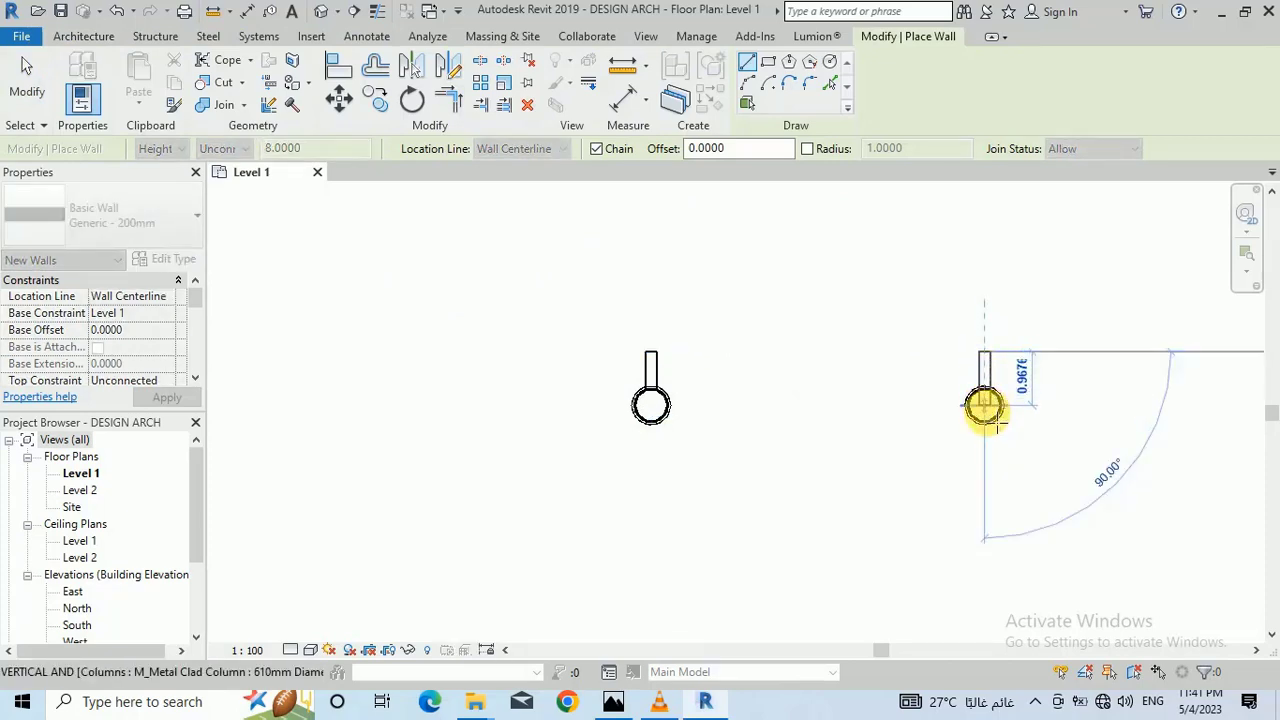
left_click(984, 405)
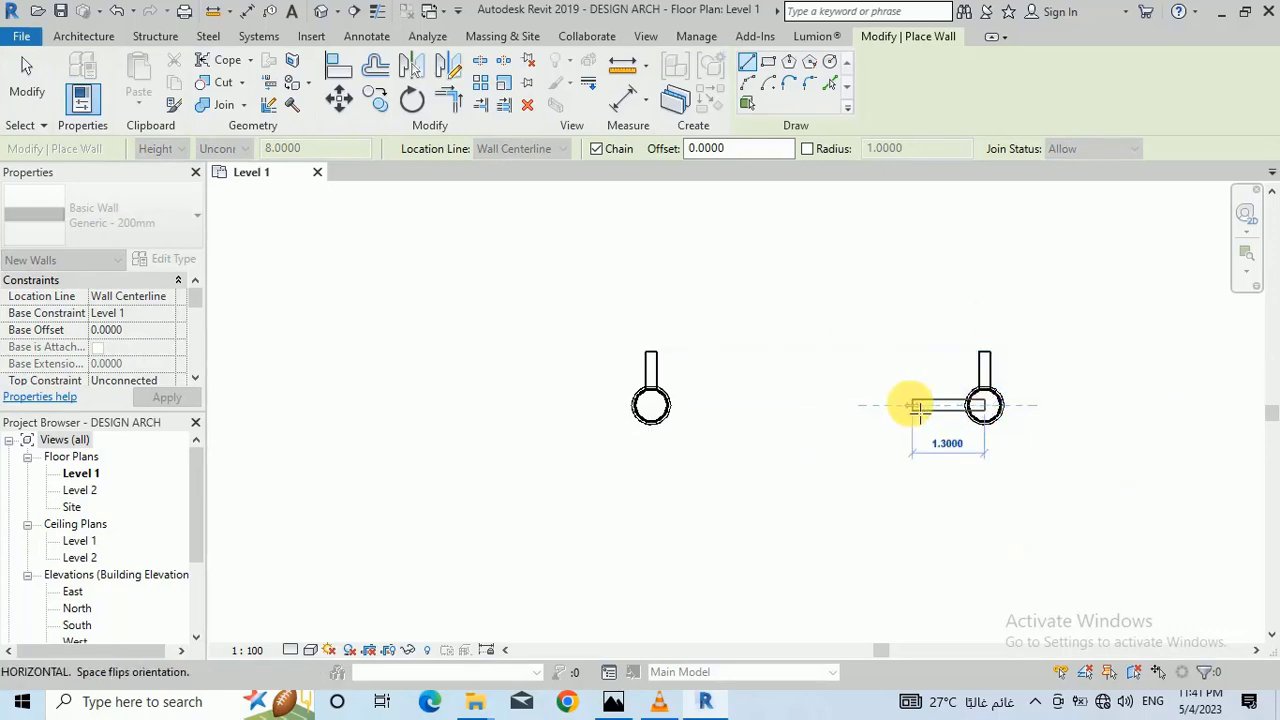
left_click(25, 70)
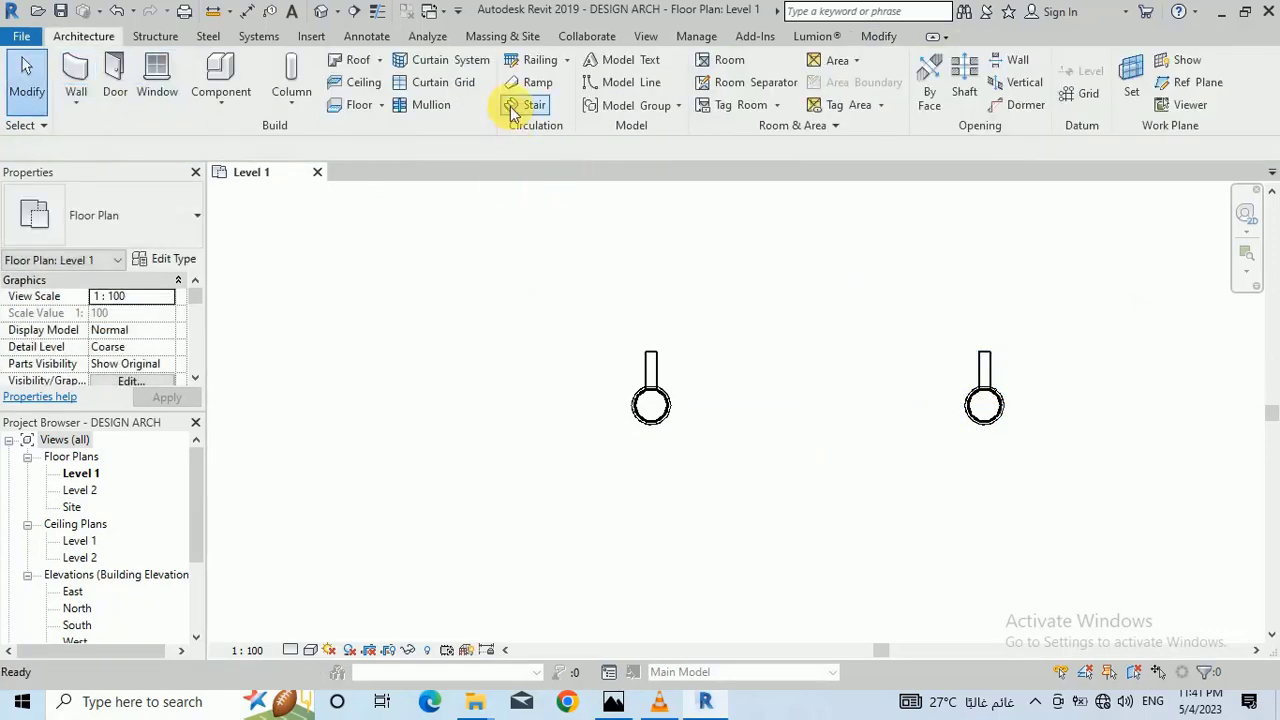
Step: Draw a semicircular Generic - 200mm wall of 3 m radius between the two column centres, bulging away from the short walls
left_click(76, 68)
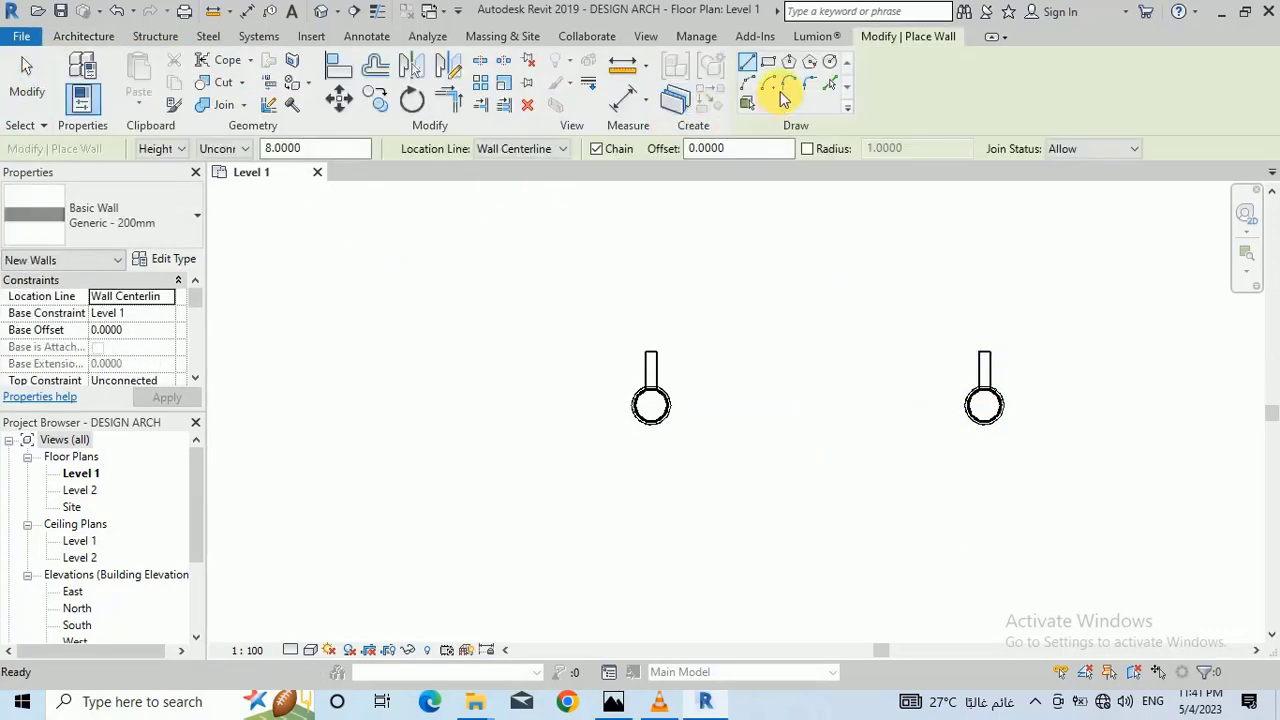
left_click(749, 84)
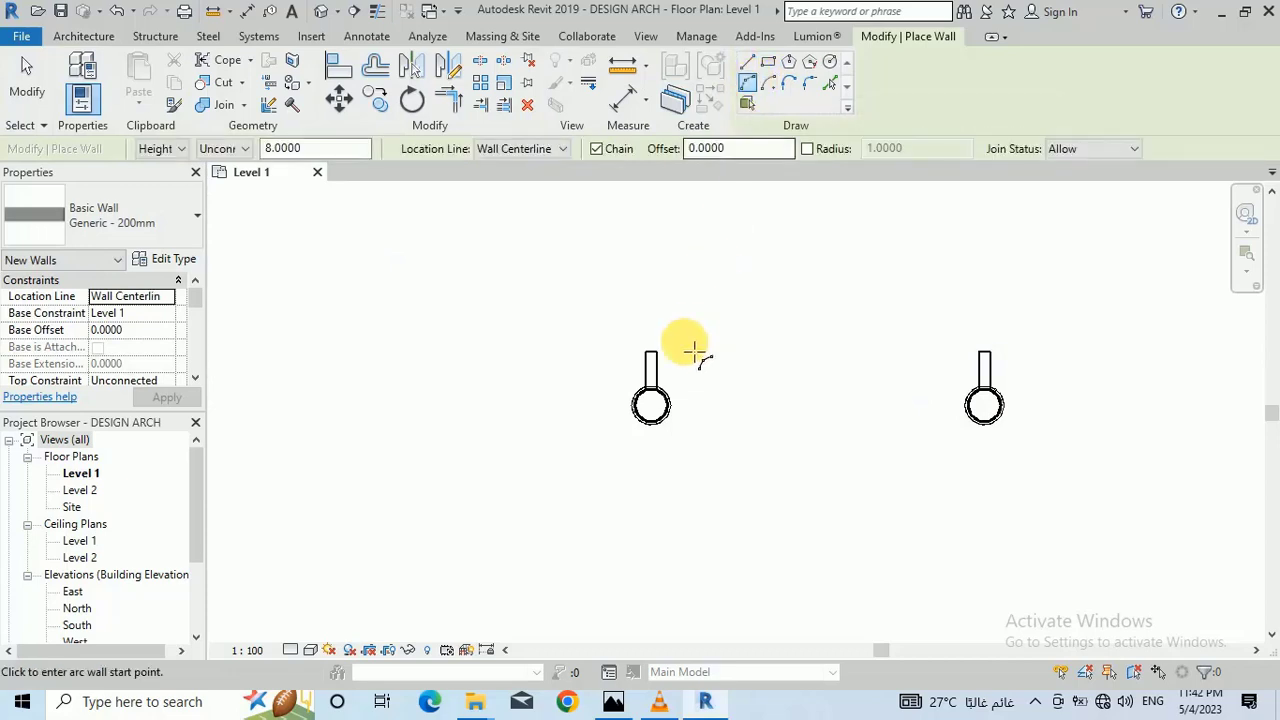
left_click(651, 406)
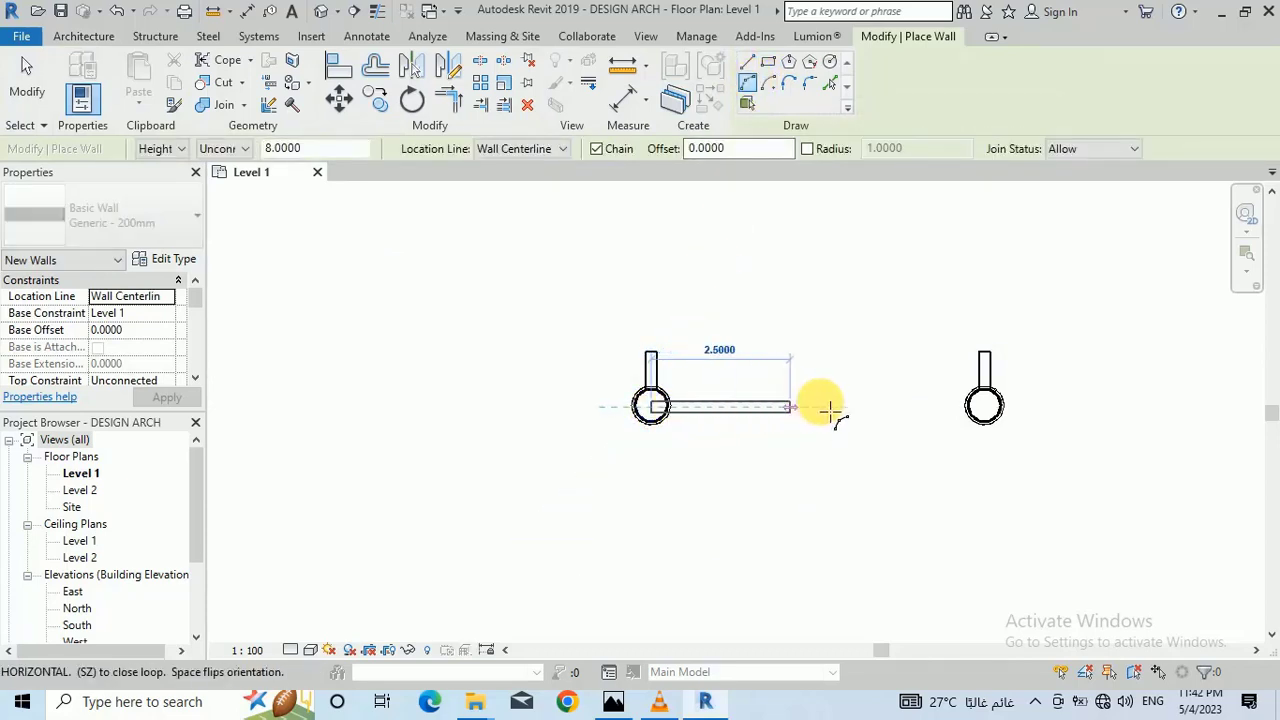
left_click(985, 406)
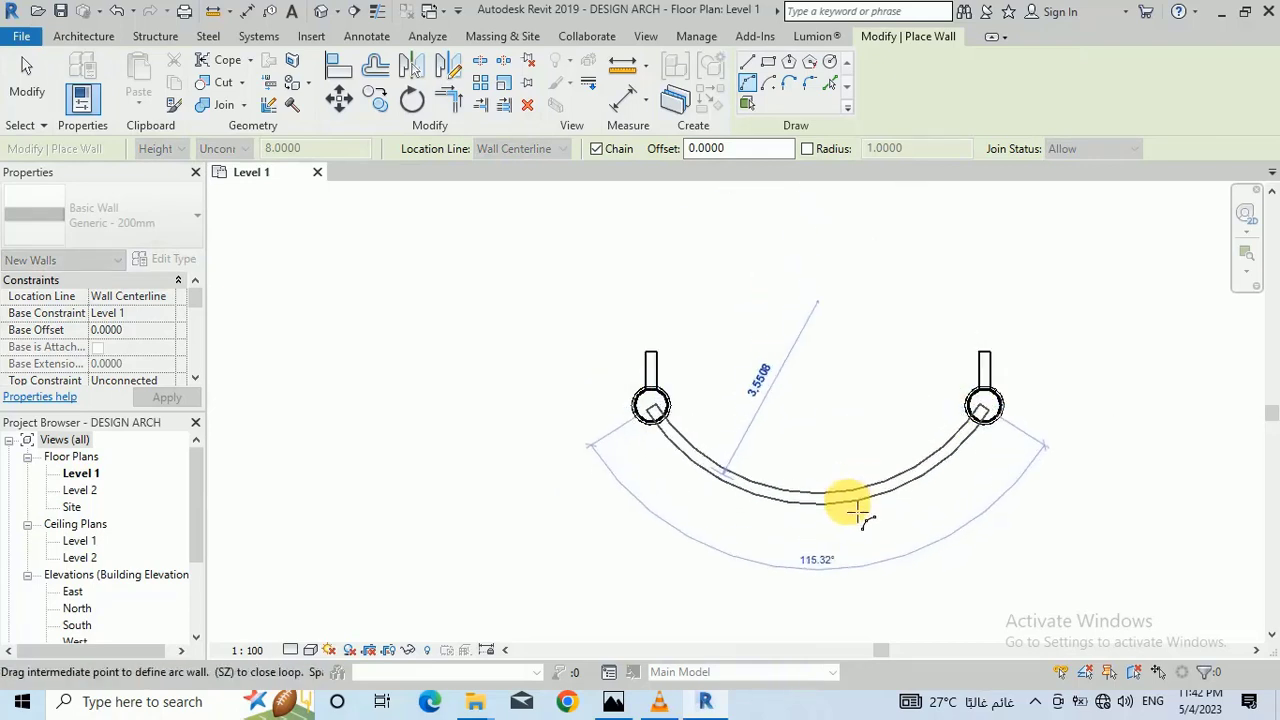
left_click(825, 567)
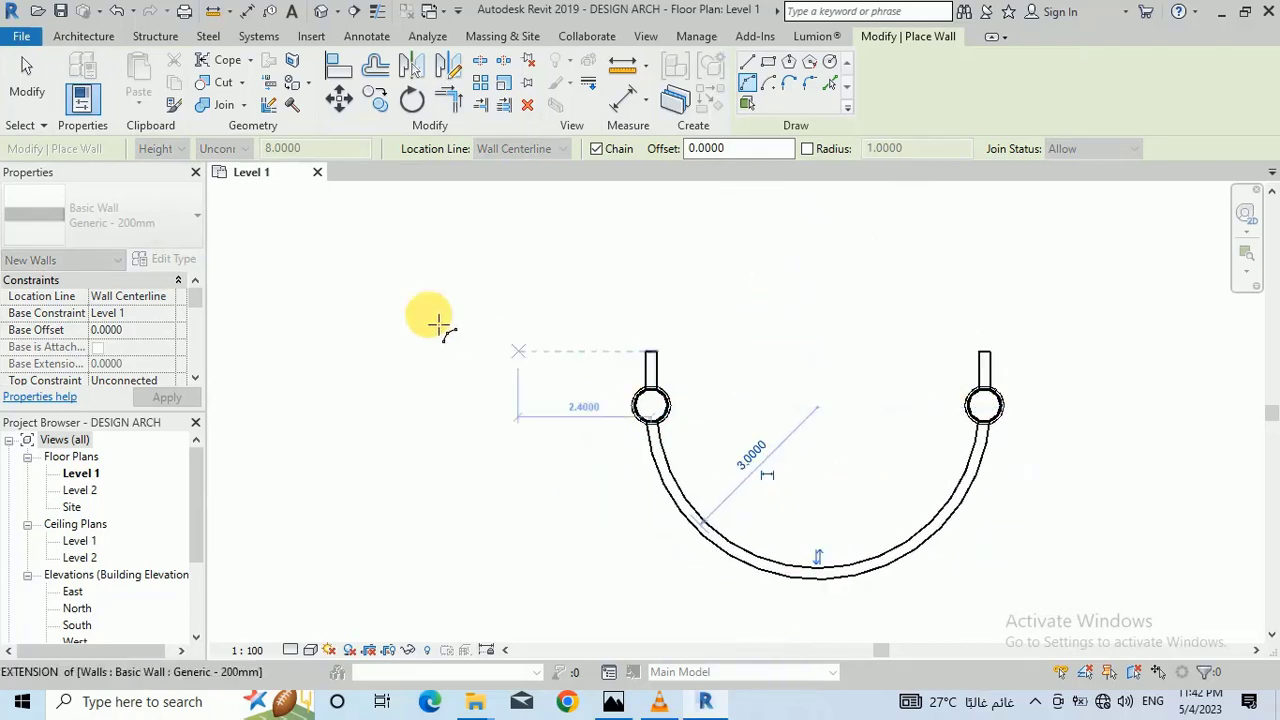
left_click(27, 82)
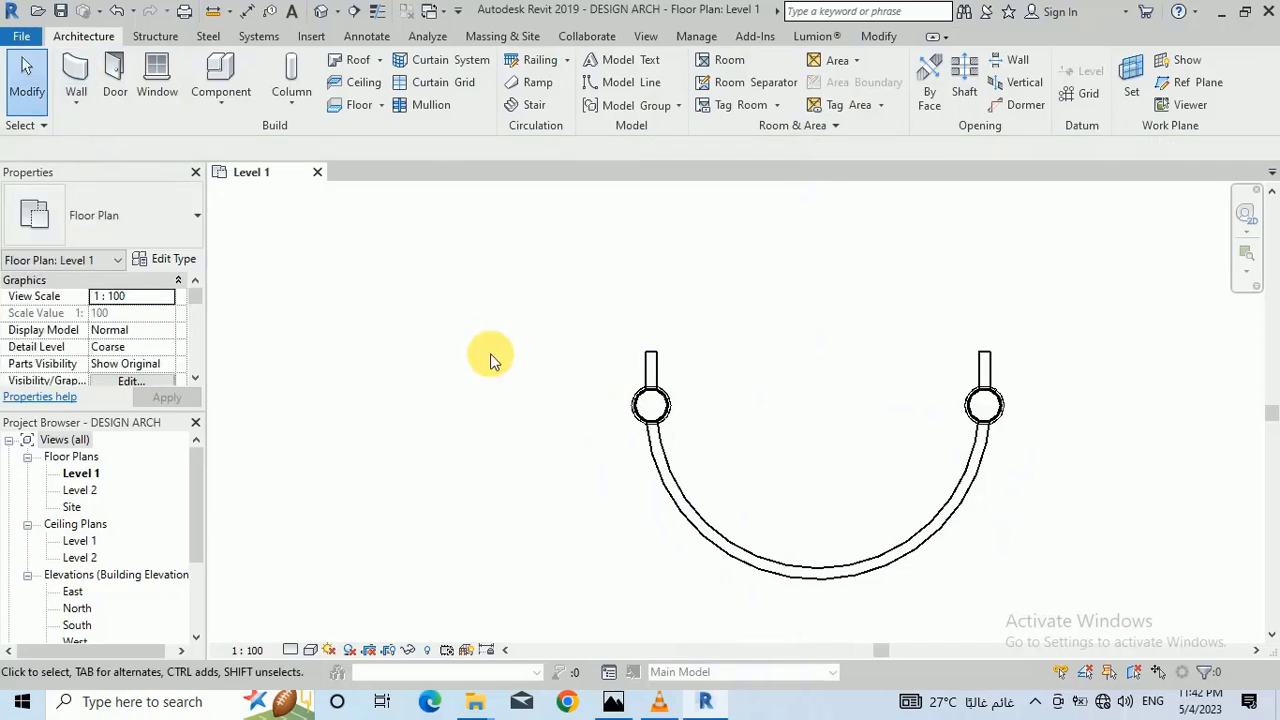
Step: Open the South elevation to see the walls and columns against the levels
scroll(400, 380, "down", 2)
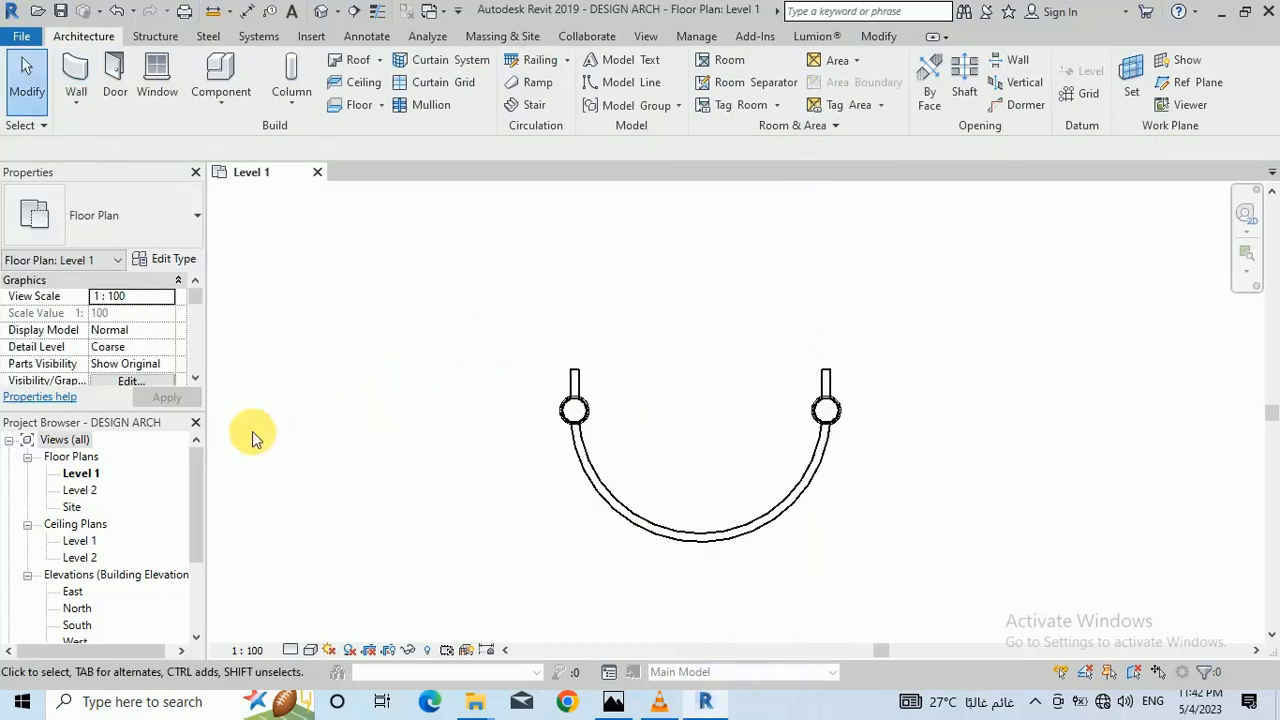
left_click_drag(200, 487, 196, 537)
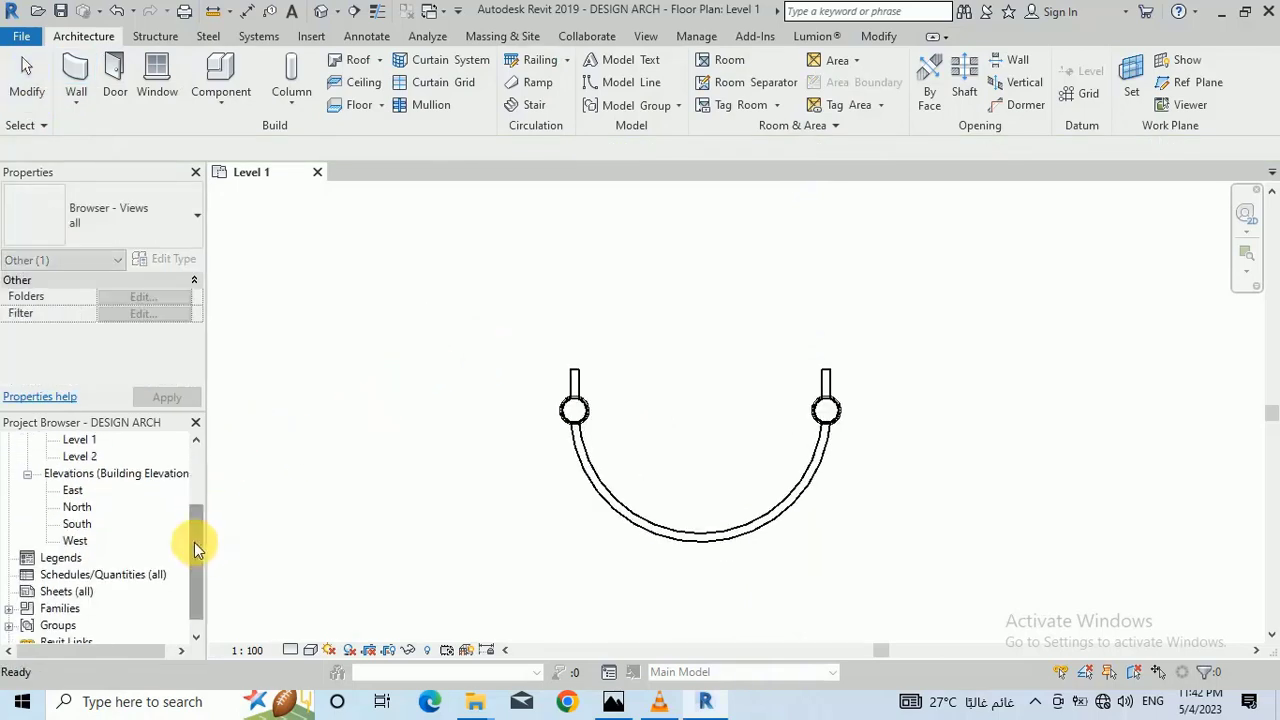
double_click(77, 524)
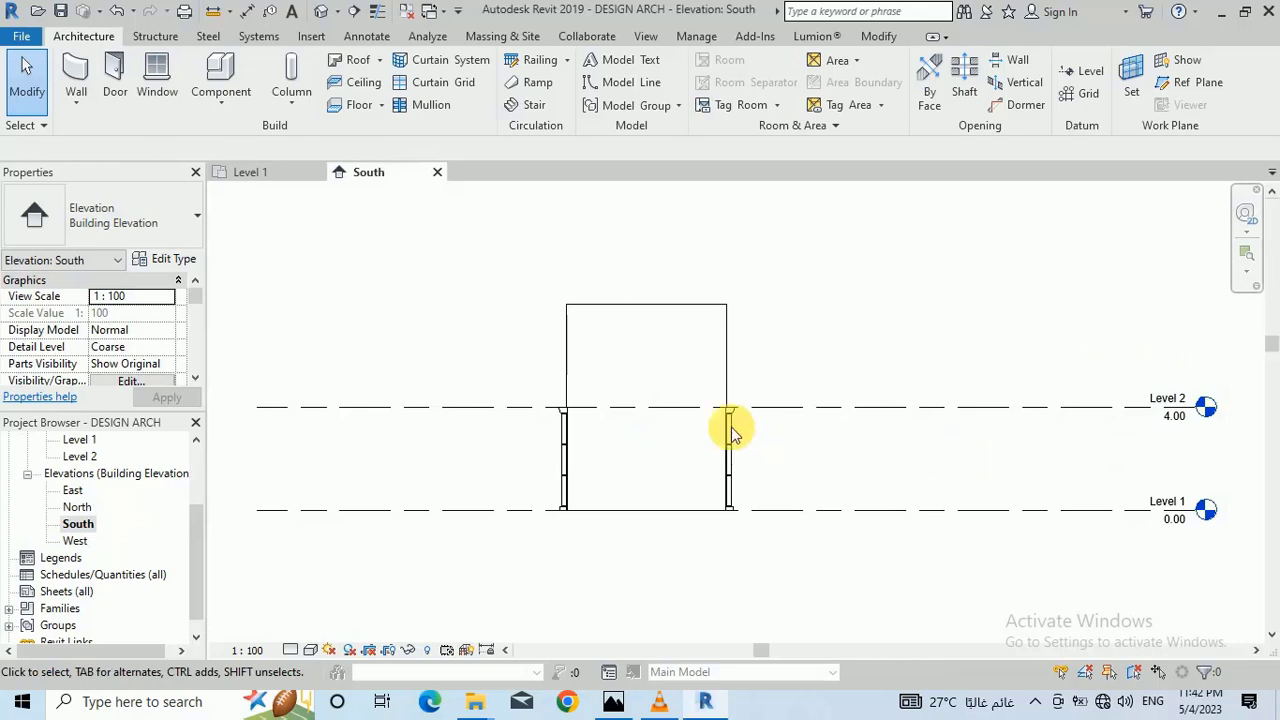
scroll(740, 413, "up", 2)
scroll(738, 414, "down", 2)
scroll(717, 423, "up", 1)
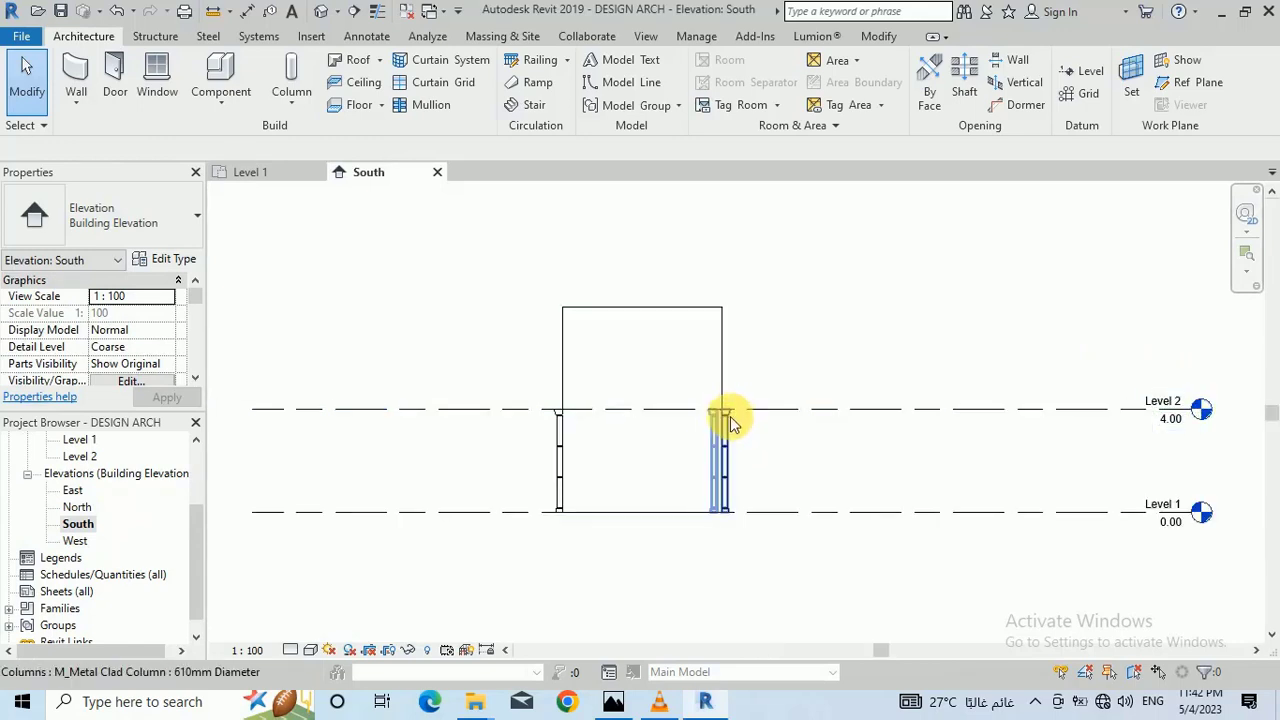
Step: Add a new level offset 1.5 m above Level 2 by picking the Level 2 line
left_click(1084, 71)
double_click(450, 148)
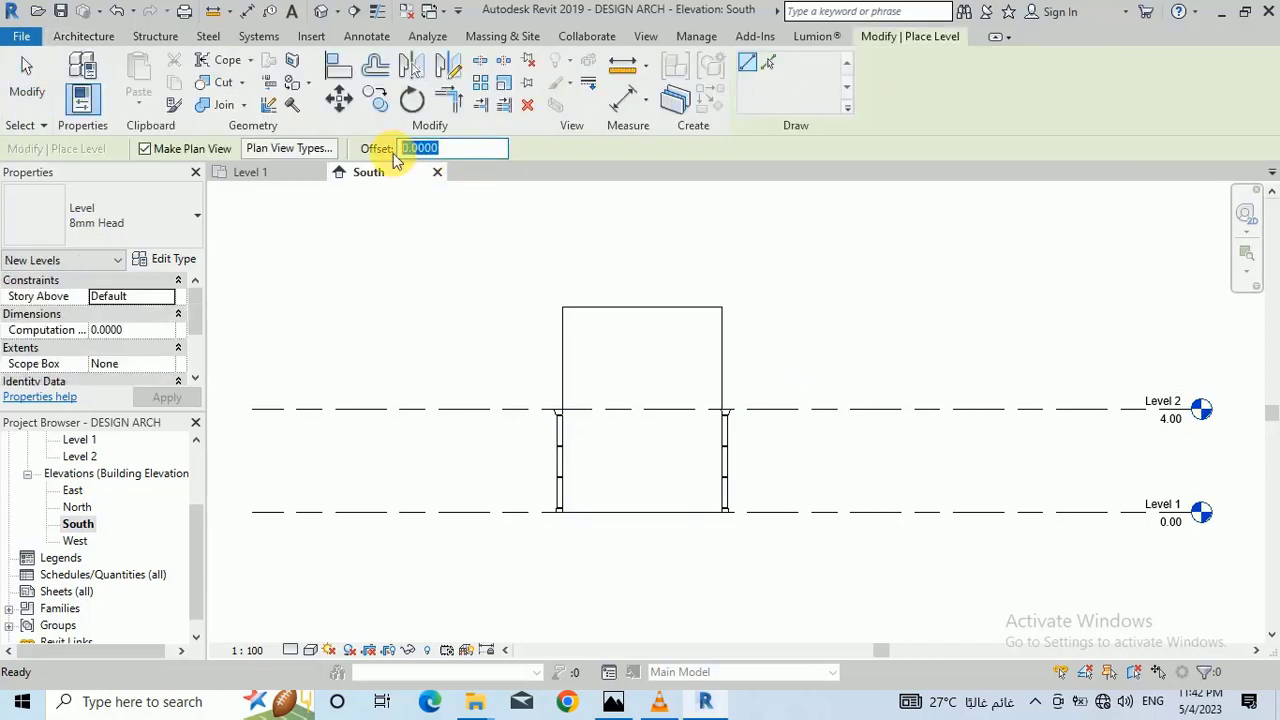
type("1.5")
left_click(769, 60)
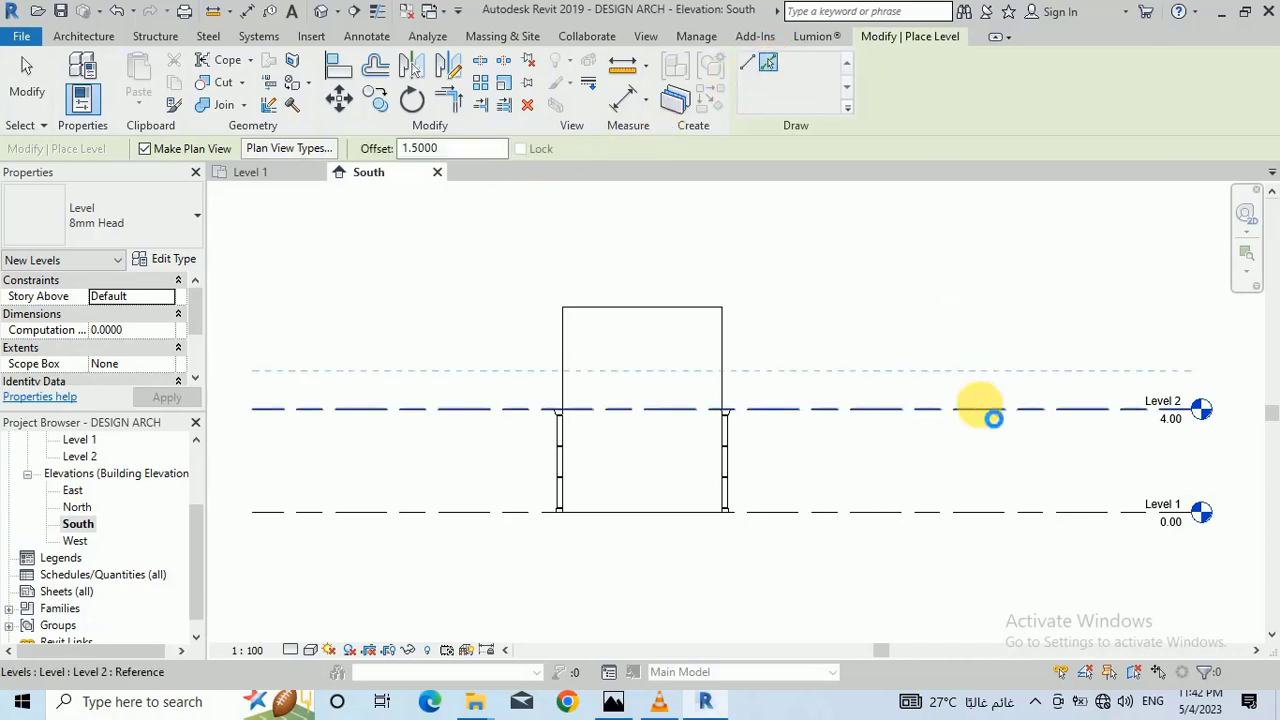
left_click(979, 406)
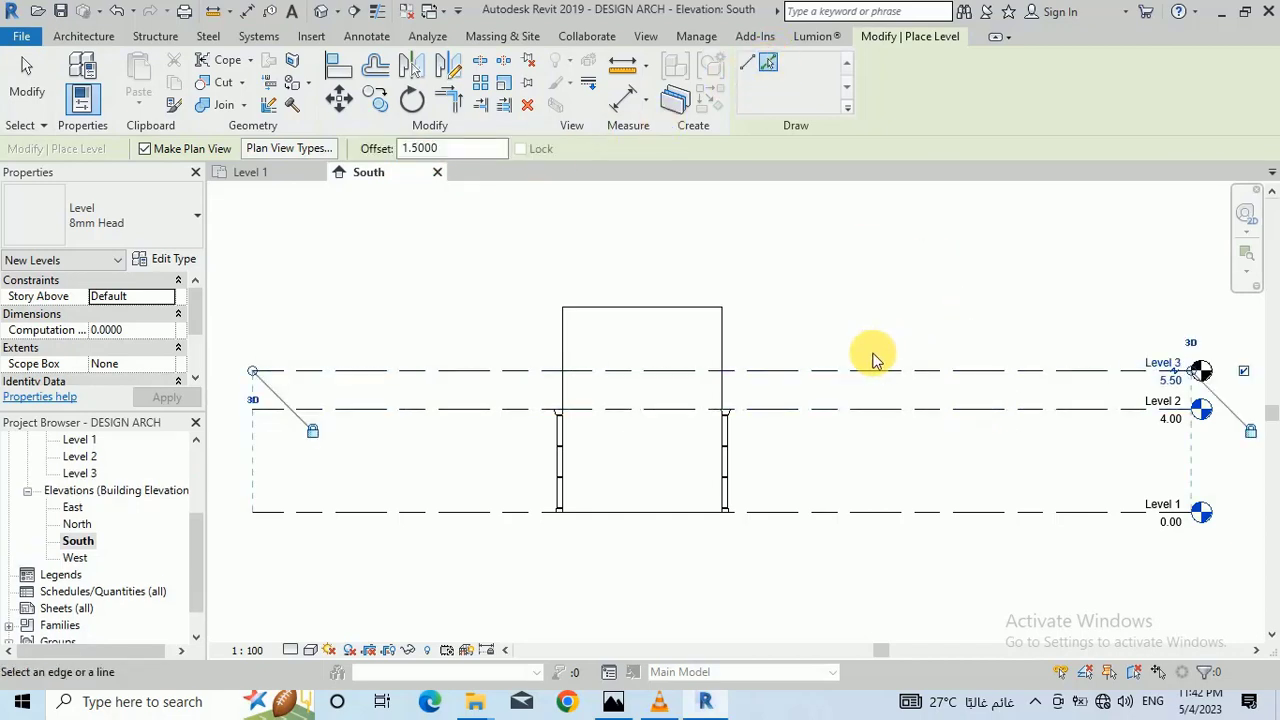
Step: Constrain the tops of the curved wall and both short walls to Level 3
left_click(20, 72)
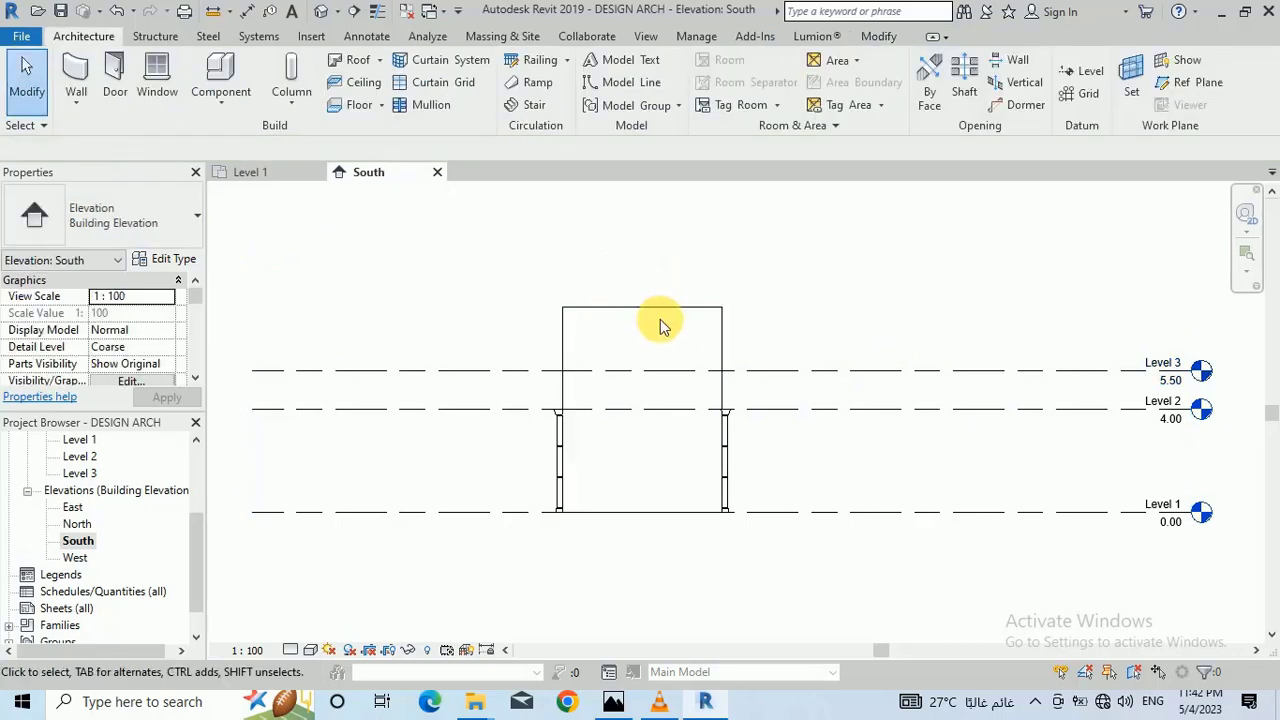
left_click_drag(740, 288, 534, 334)
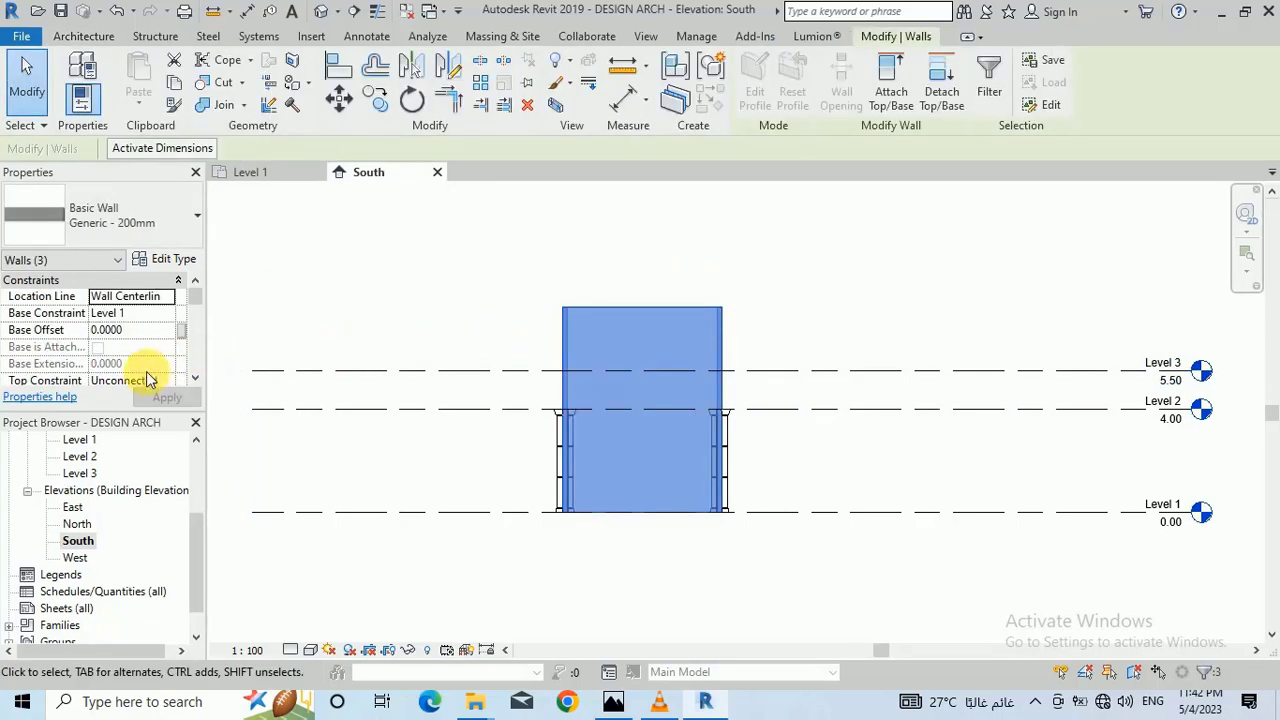
left_click(170, 381)
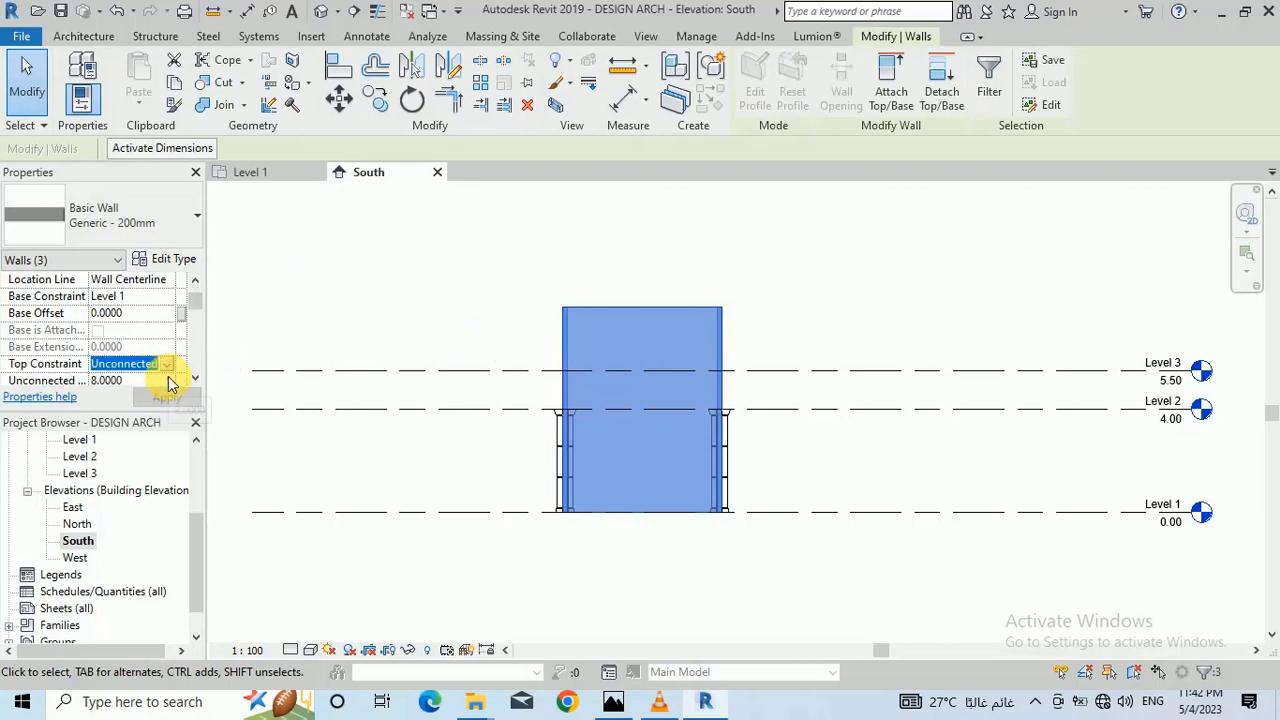
left_click(170, 368)
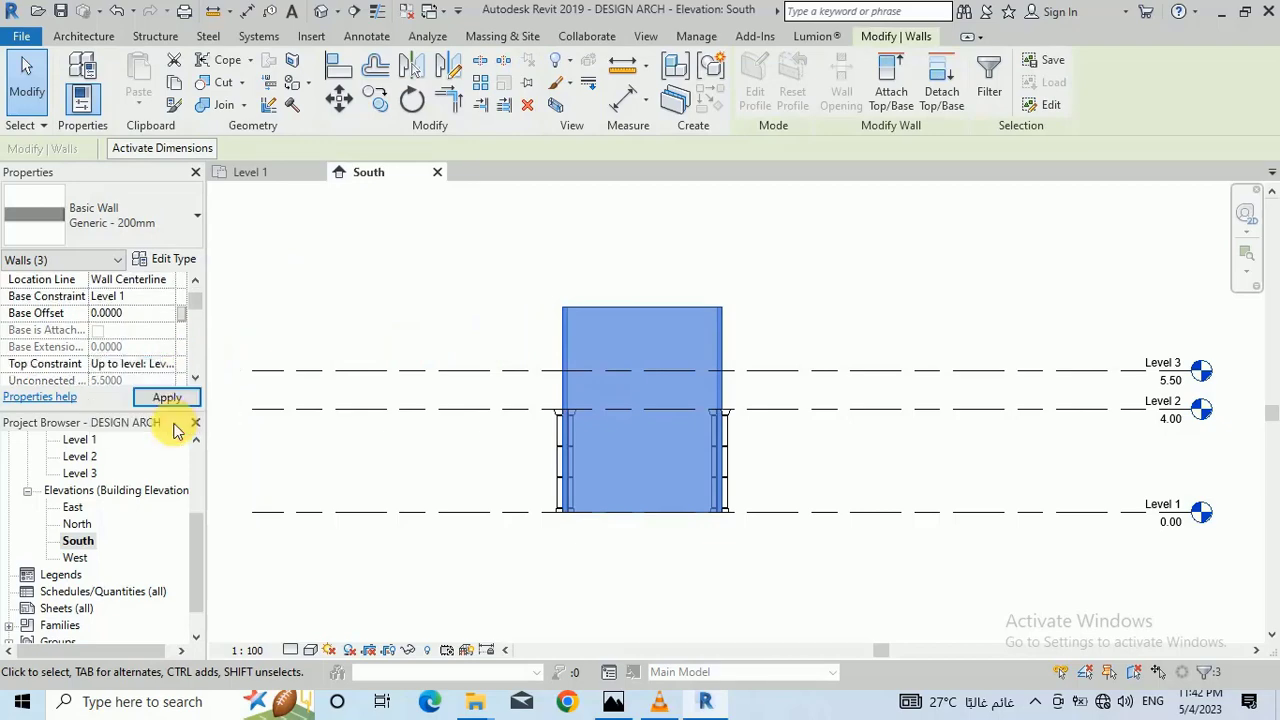
left_click(165, 422)
left_click(506, 289)
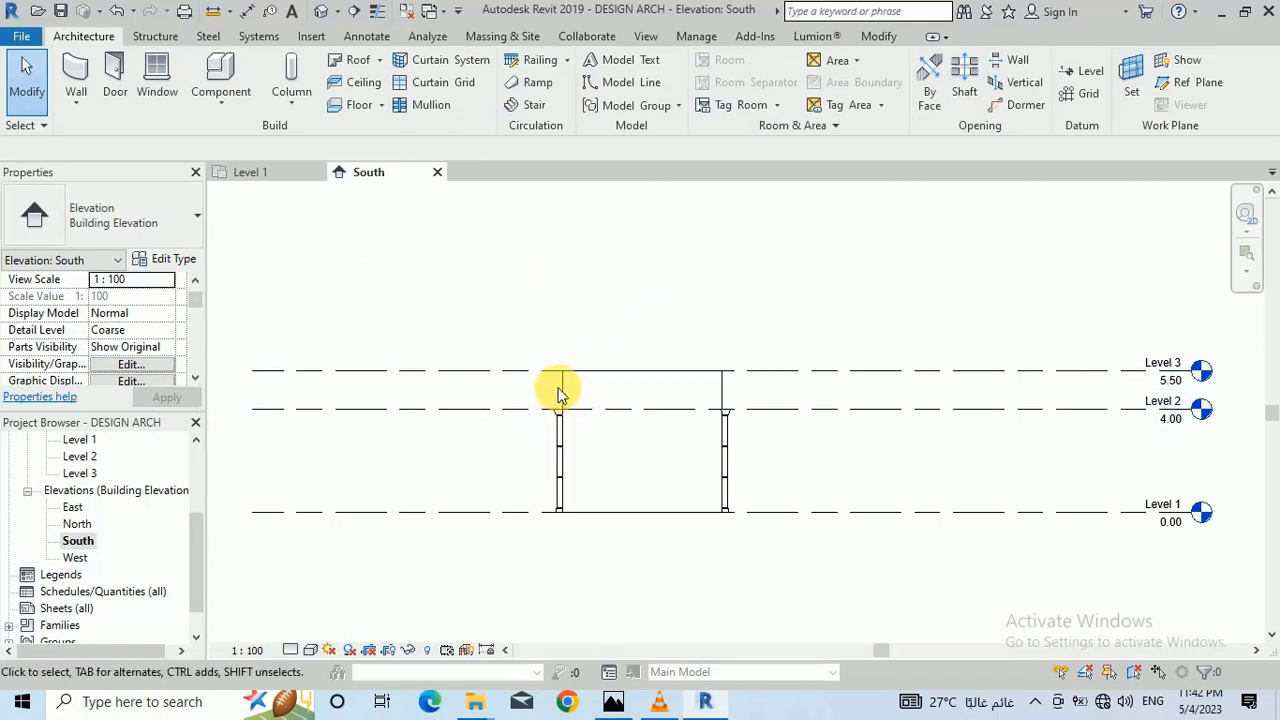
Step: In the default 3D view, set the base constraint of the short wall at the front column to Level 2
left_click(320, 14)
scroll(654, 417, "up", 3)
scroll(777, 406, "up", 1)
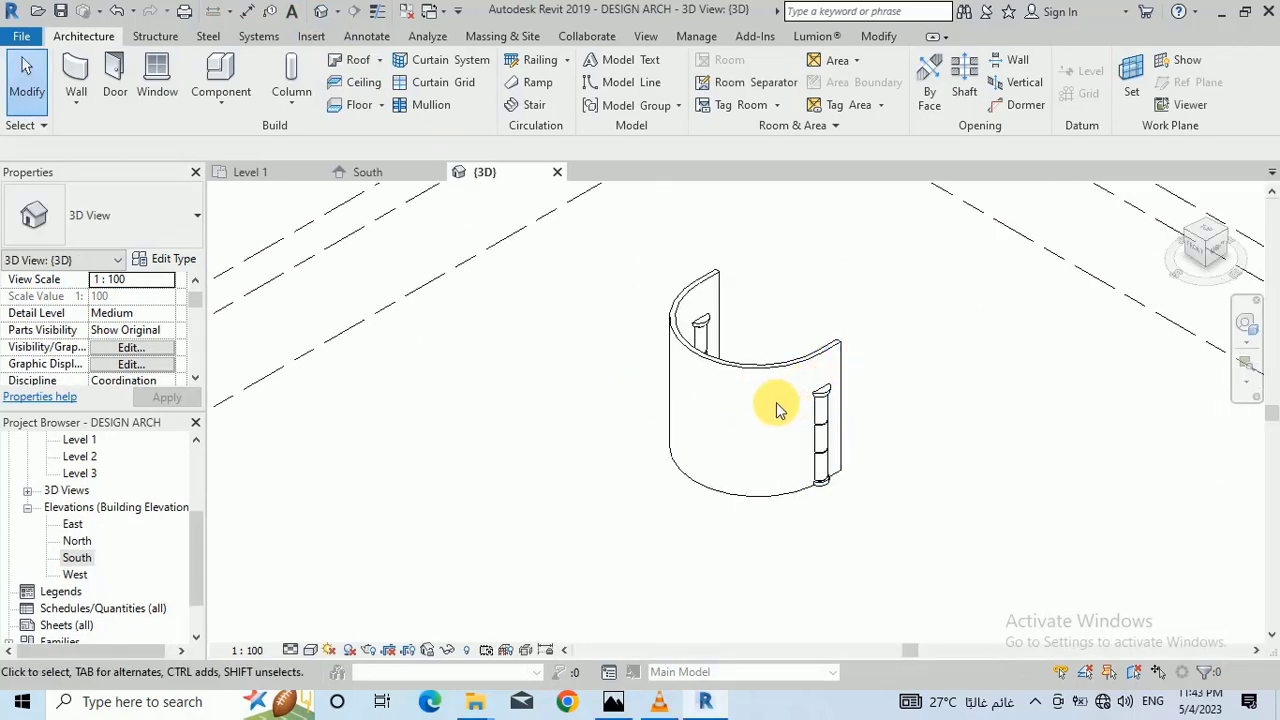
left_click(849, 477)
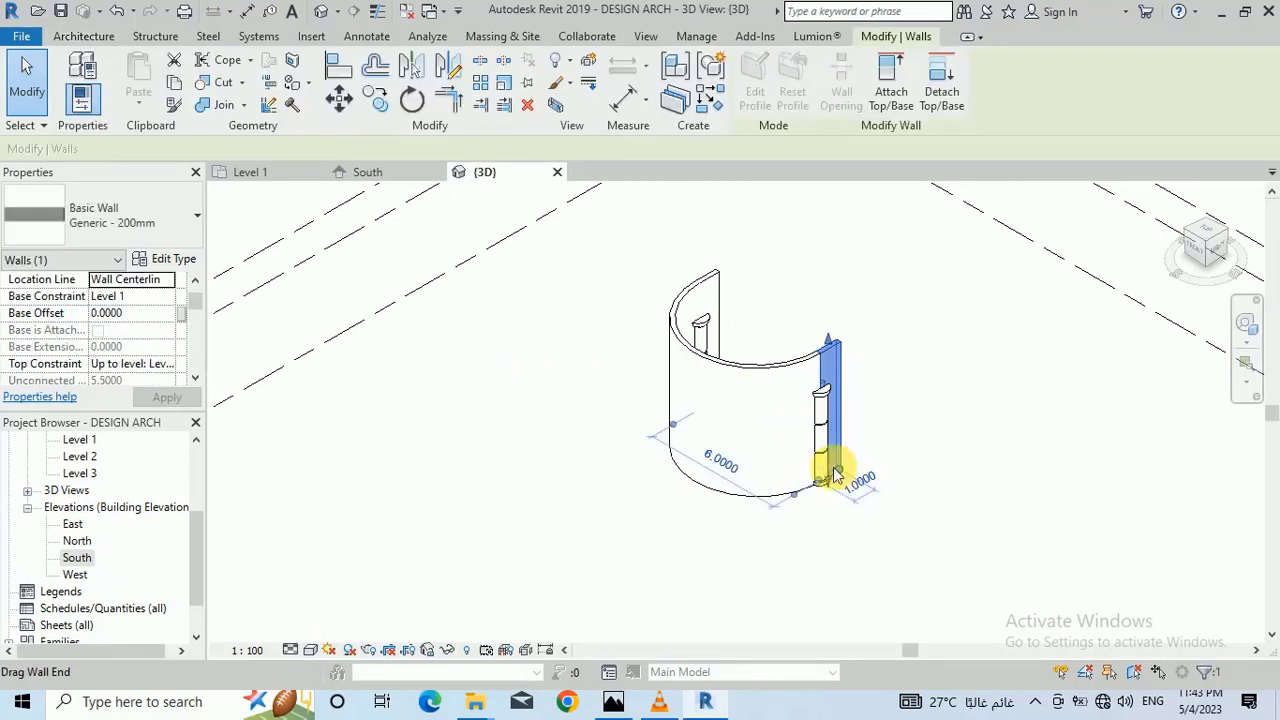
left_click(172, 297)
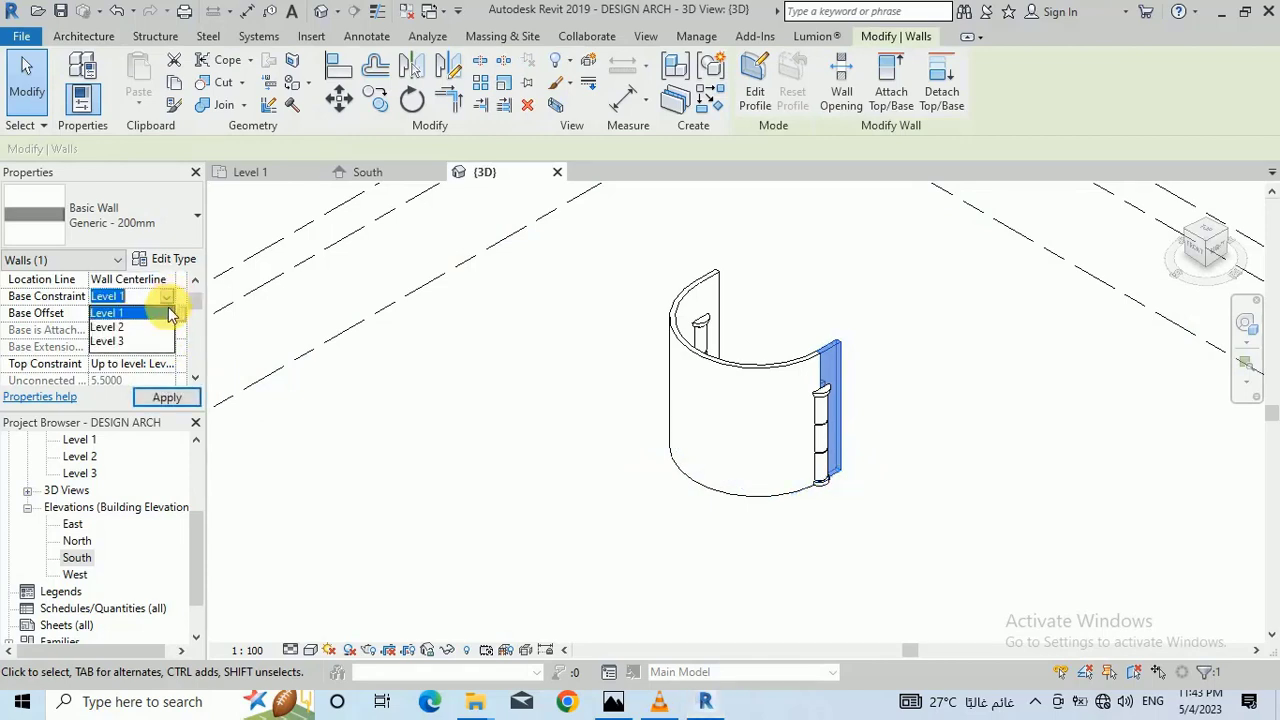
left_click(120, 327)
left_click(466, 443)
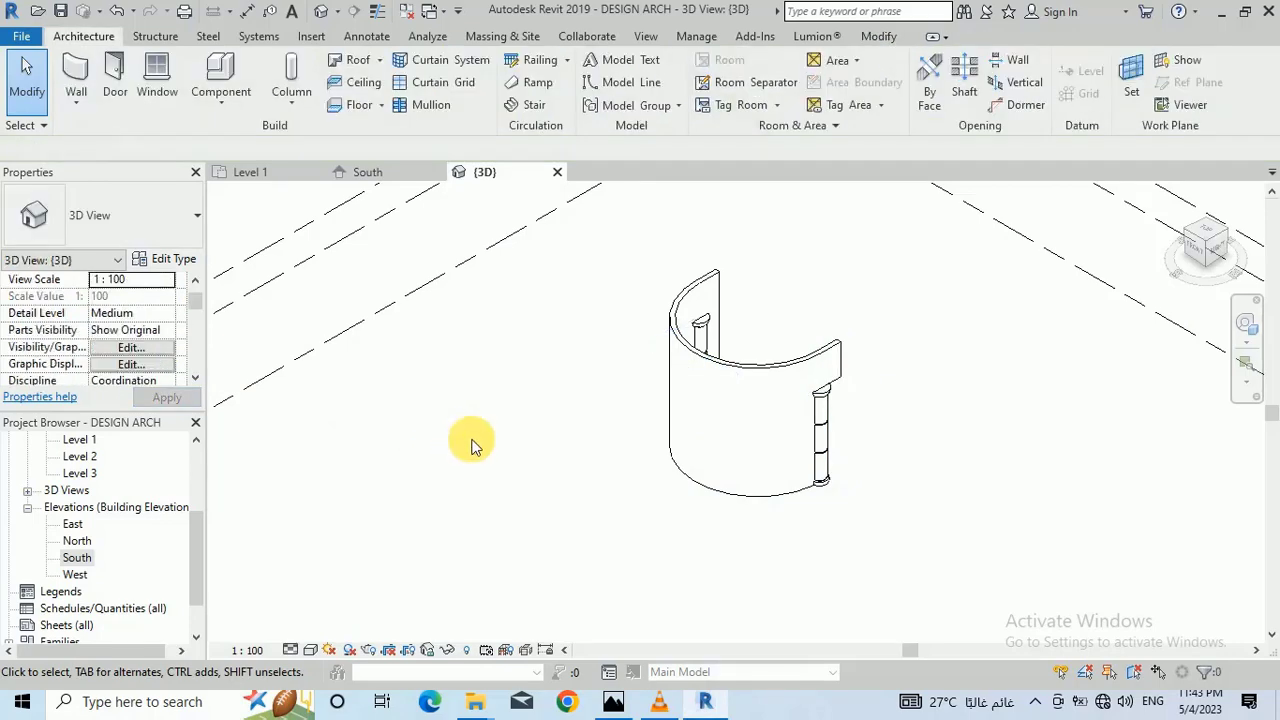
Step: Set the base constraint of the short wall at the rear column to Level 2
left_click(714, 280)
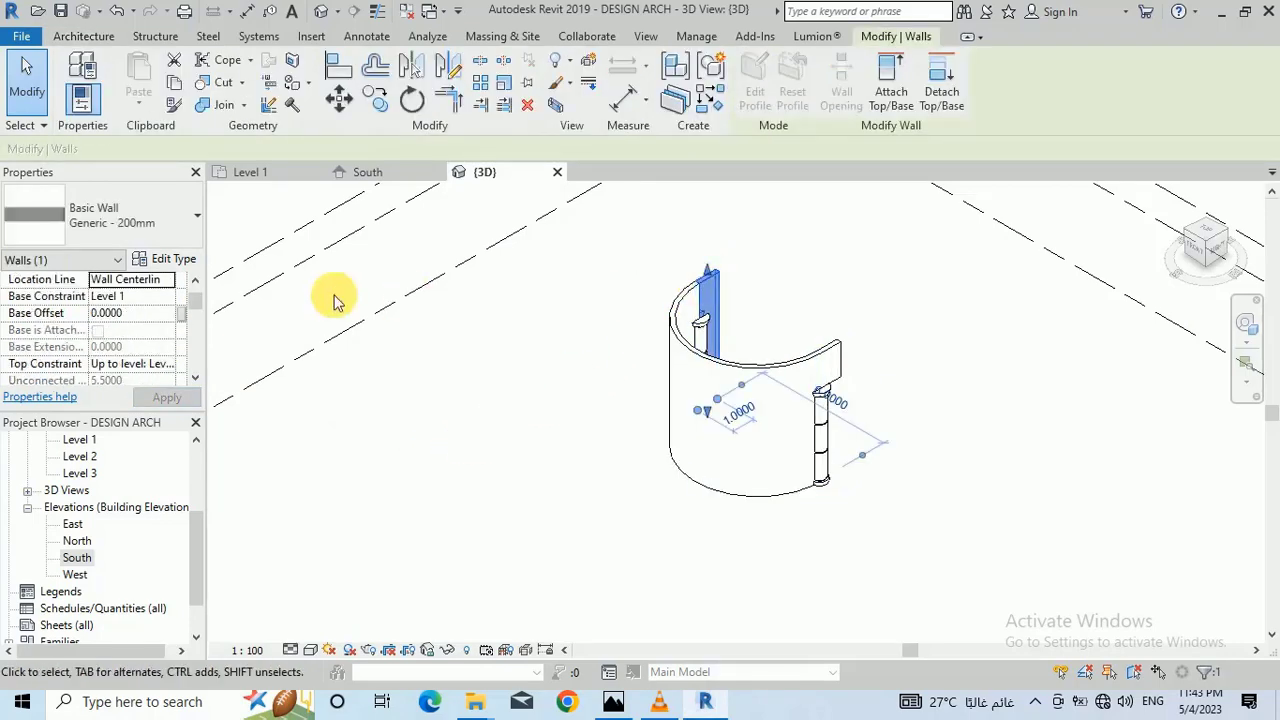
left_click(160, 296)
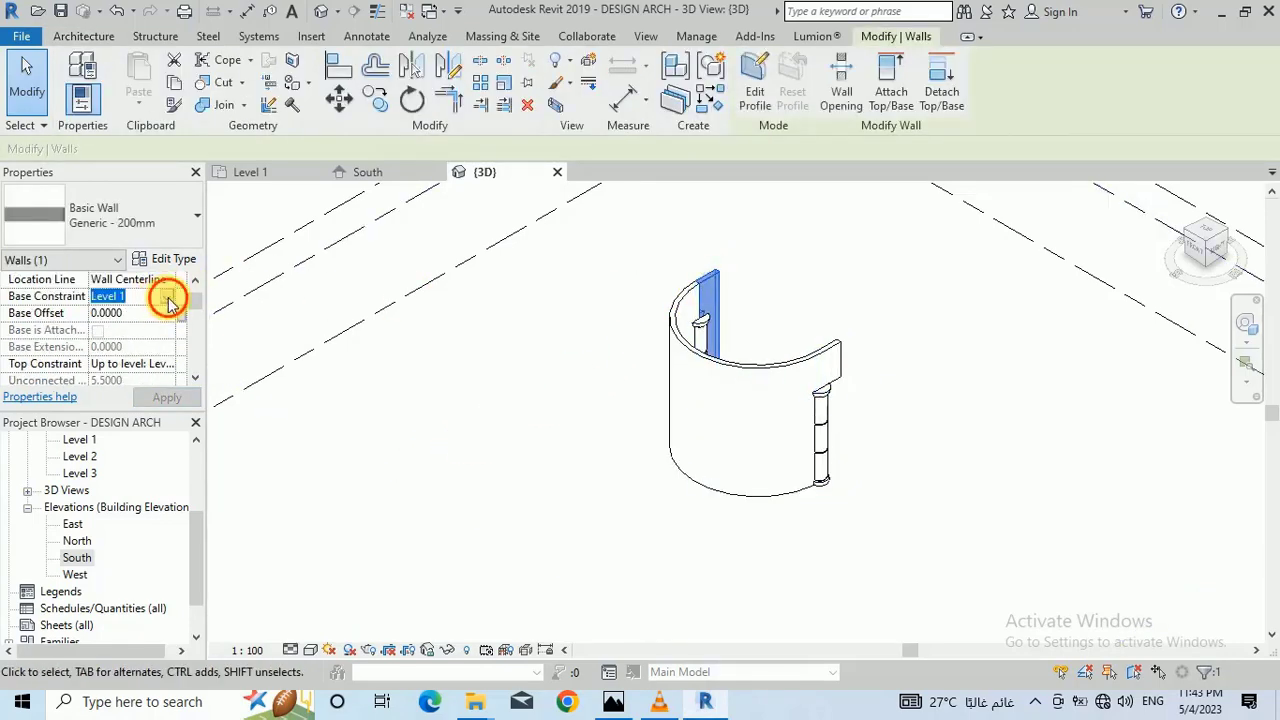
left_click(168, 300)
left_click(150, 326)
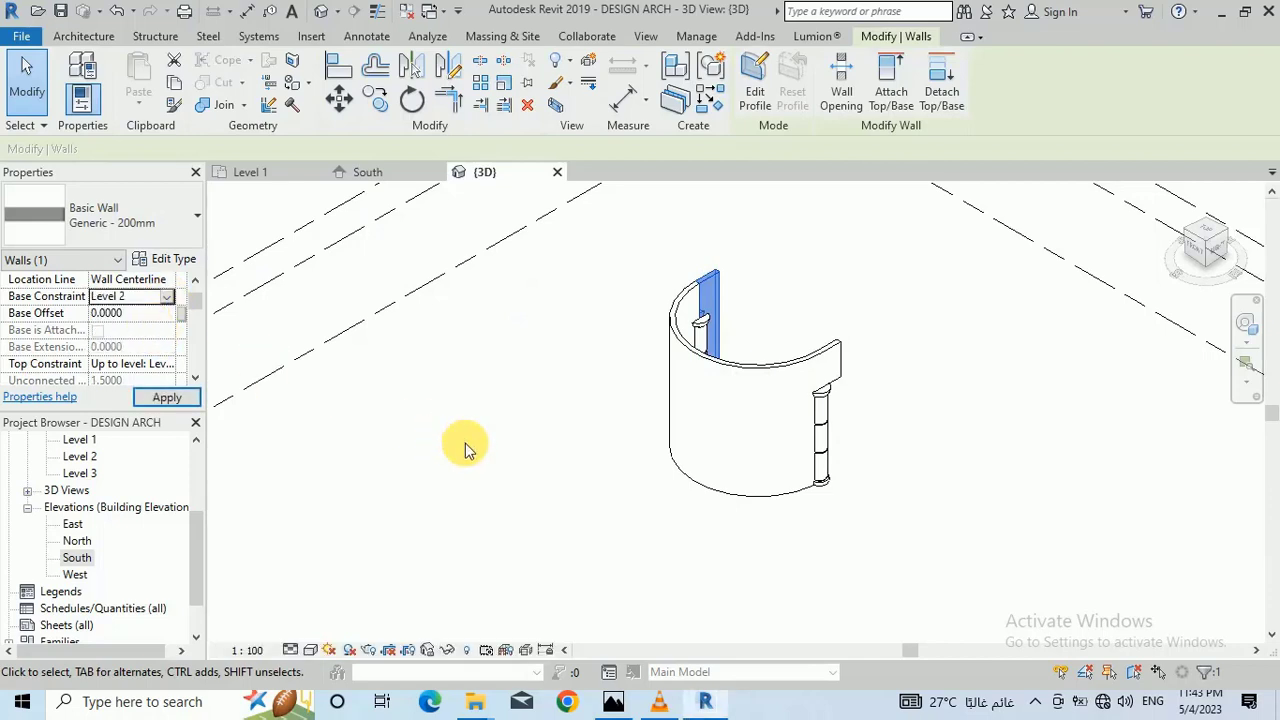
left_click(485, 455)
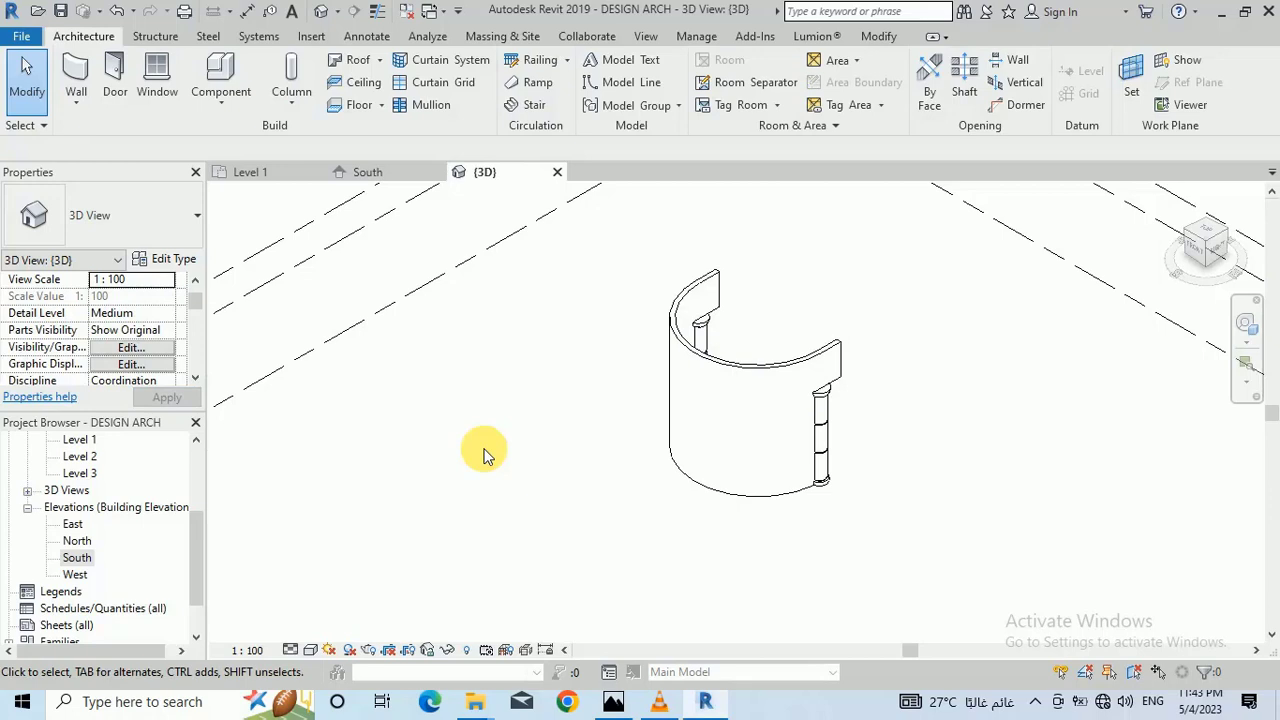
Step: In the Level 1 floor plan, start an in-place component in the Generic Models category, named Generic Models 1
scroll(100, 460, "up", 5)
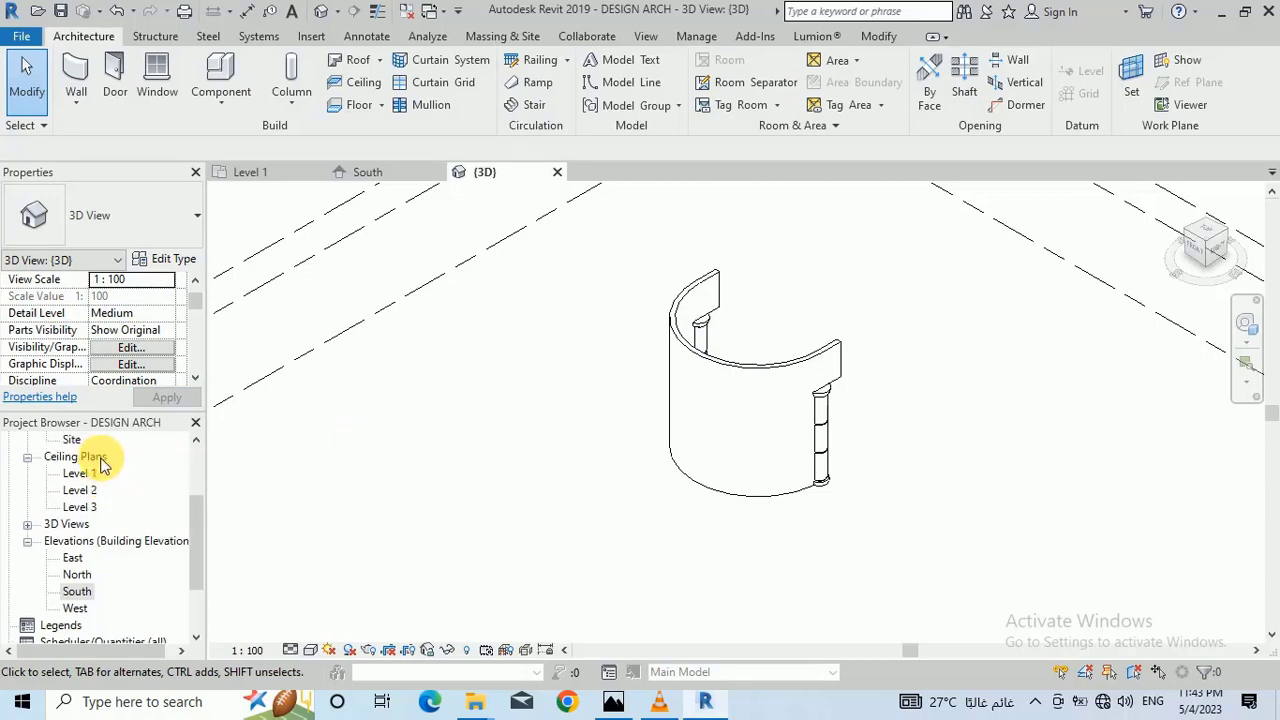
double_click(80, 491)
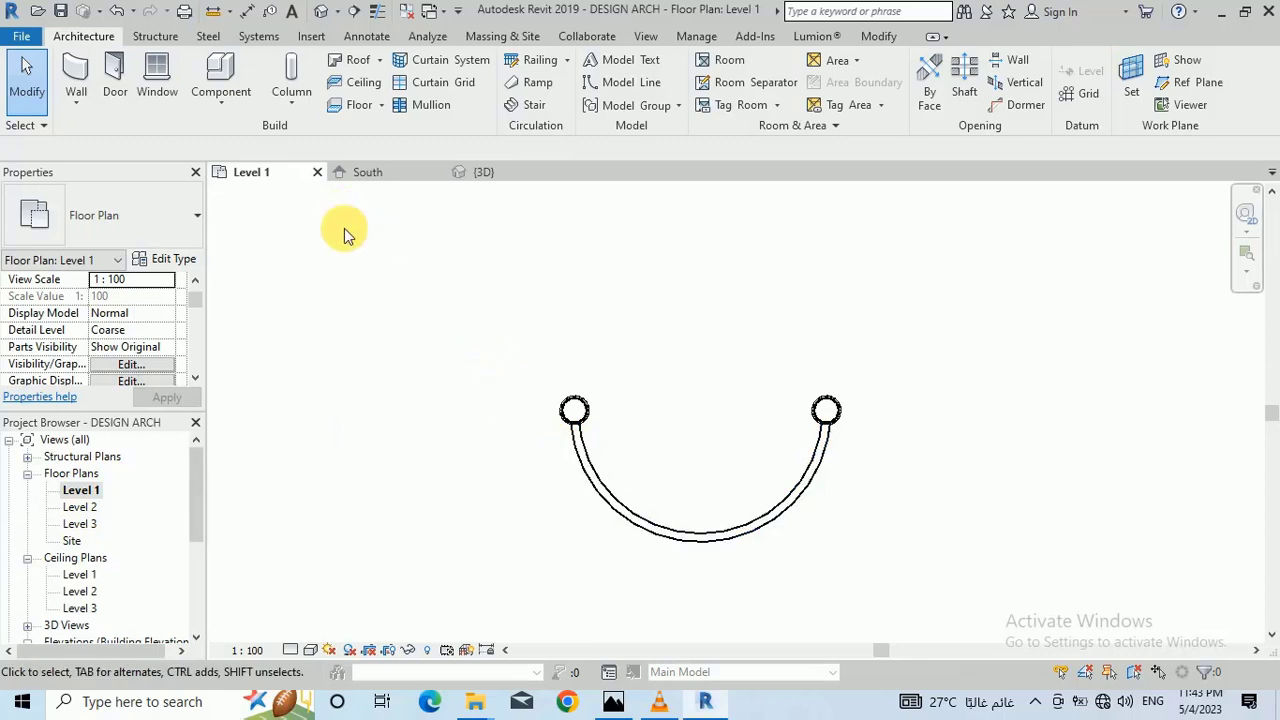
left_click(224, 106)
left_click(247, 177)
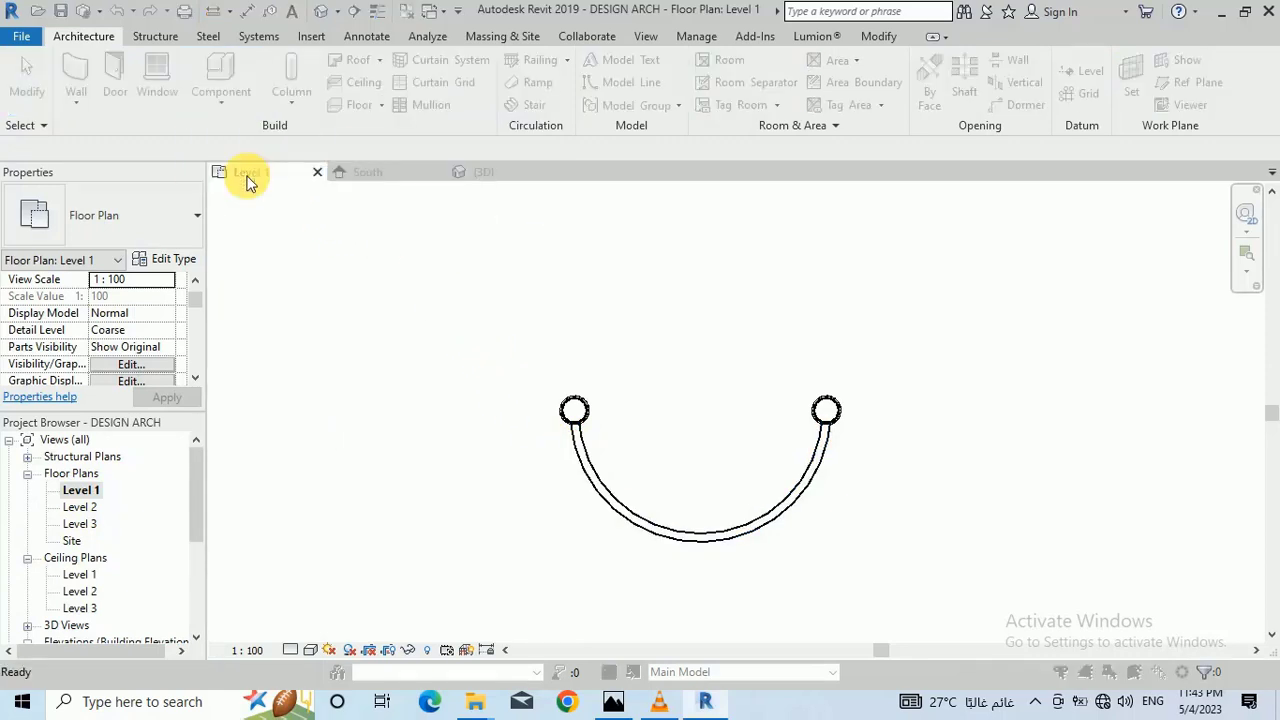
left_click(566, 333)
scroll(566, 343, "down", 3)
left_click(567, 347)
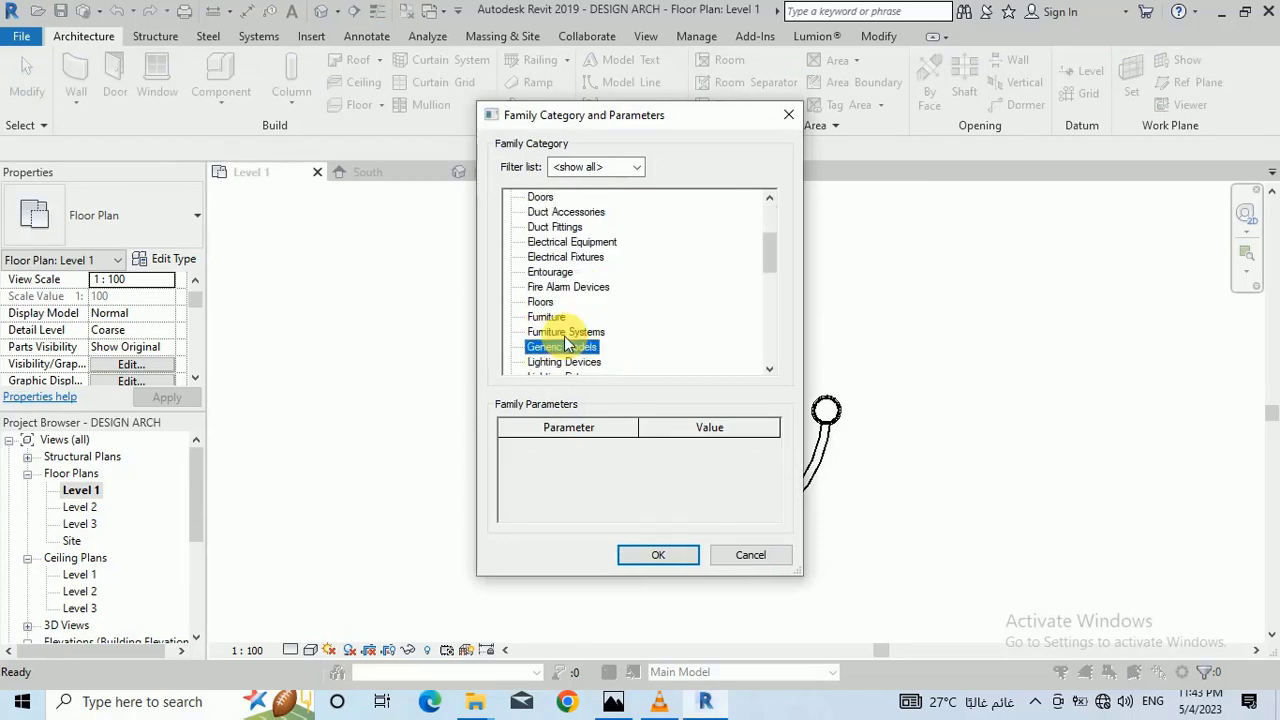
left_click(645, 560)
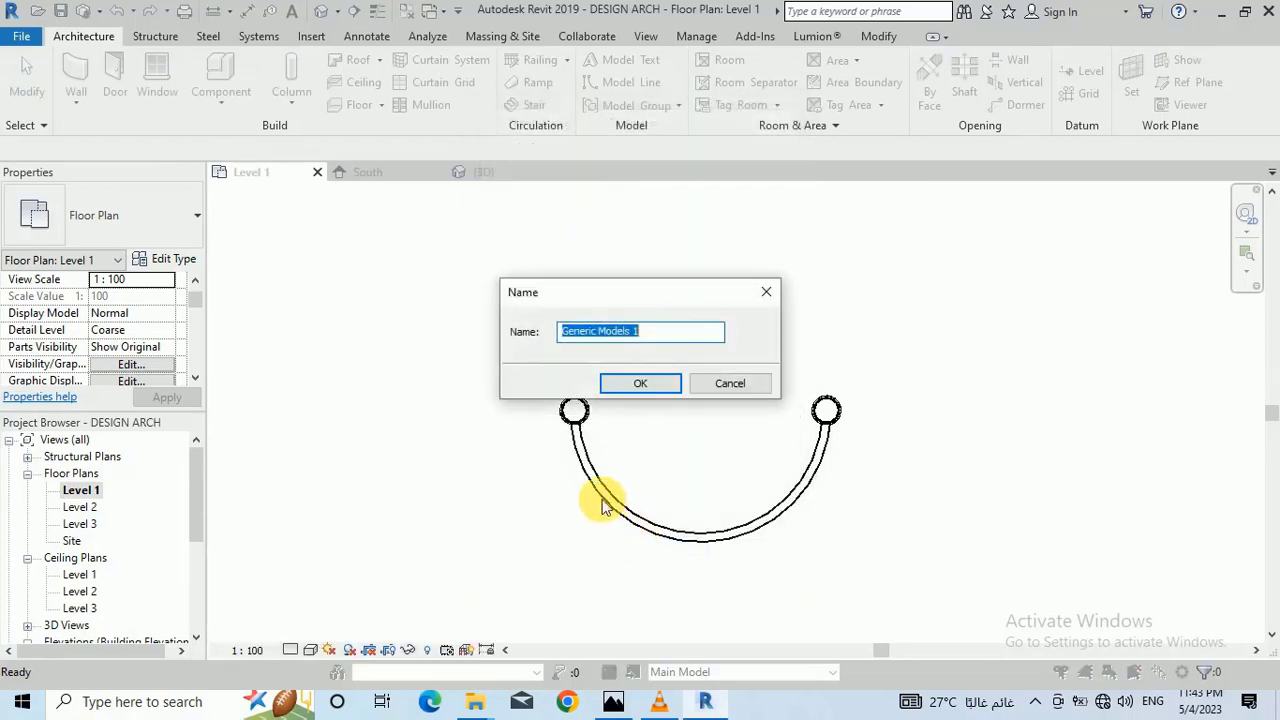
left_click(624, 386)
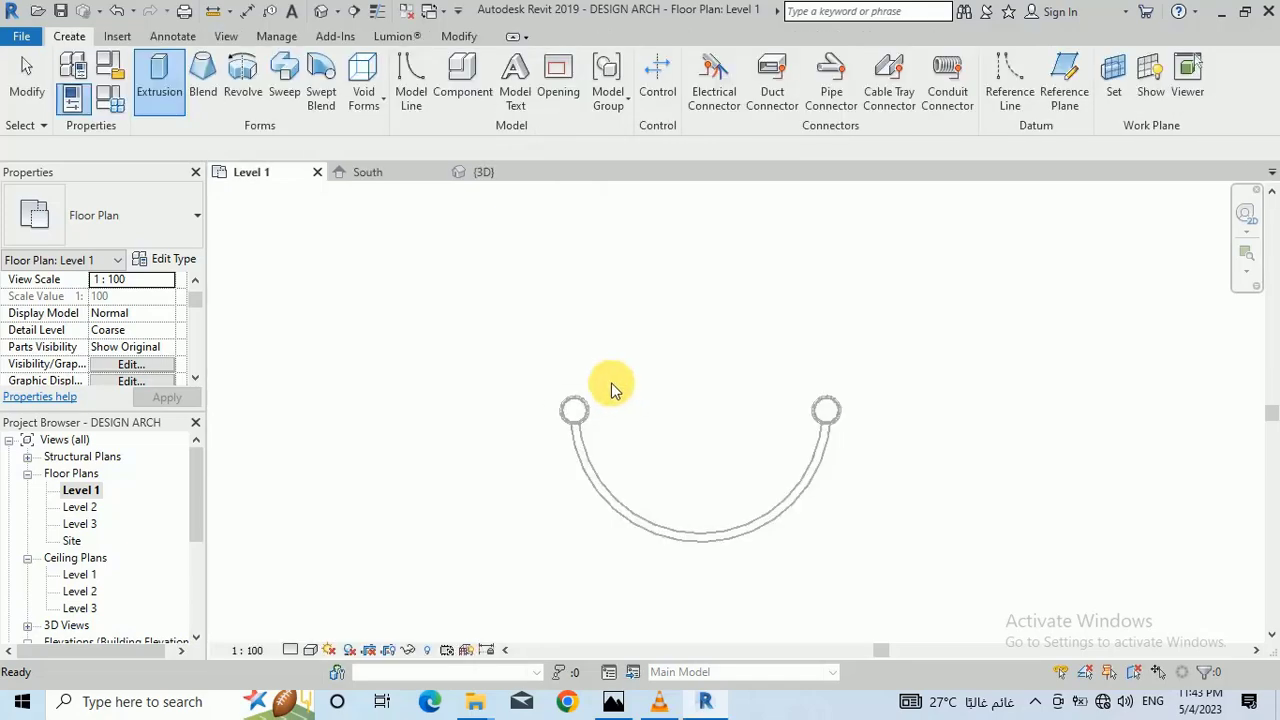
Step: Create a 0.25 m deep extrusion from a rectangle about 4.9 by 3.3 m drawn across the curved wall below the columns
left_click(165, 80)
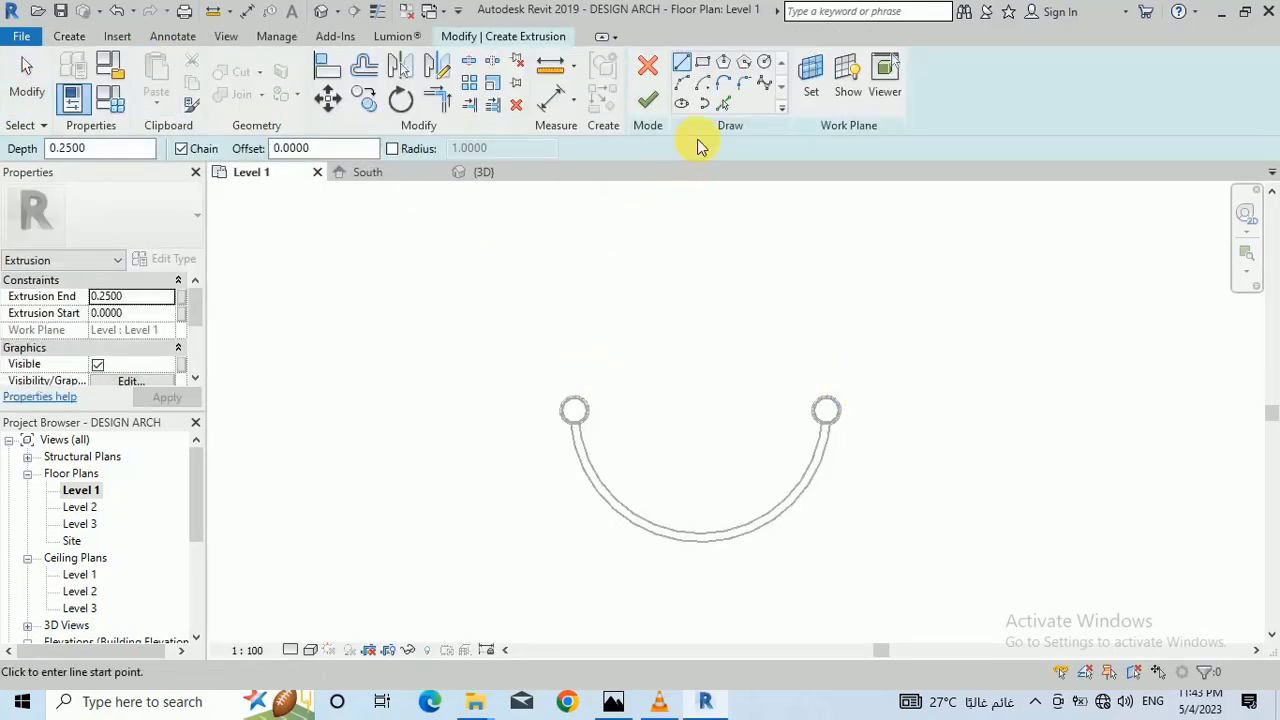
left_click(703, 66)
left_click(598, 434)
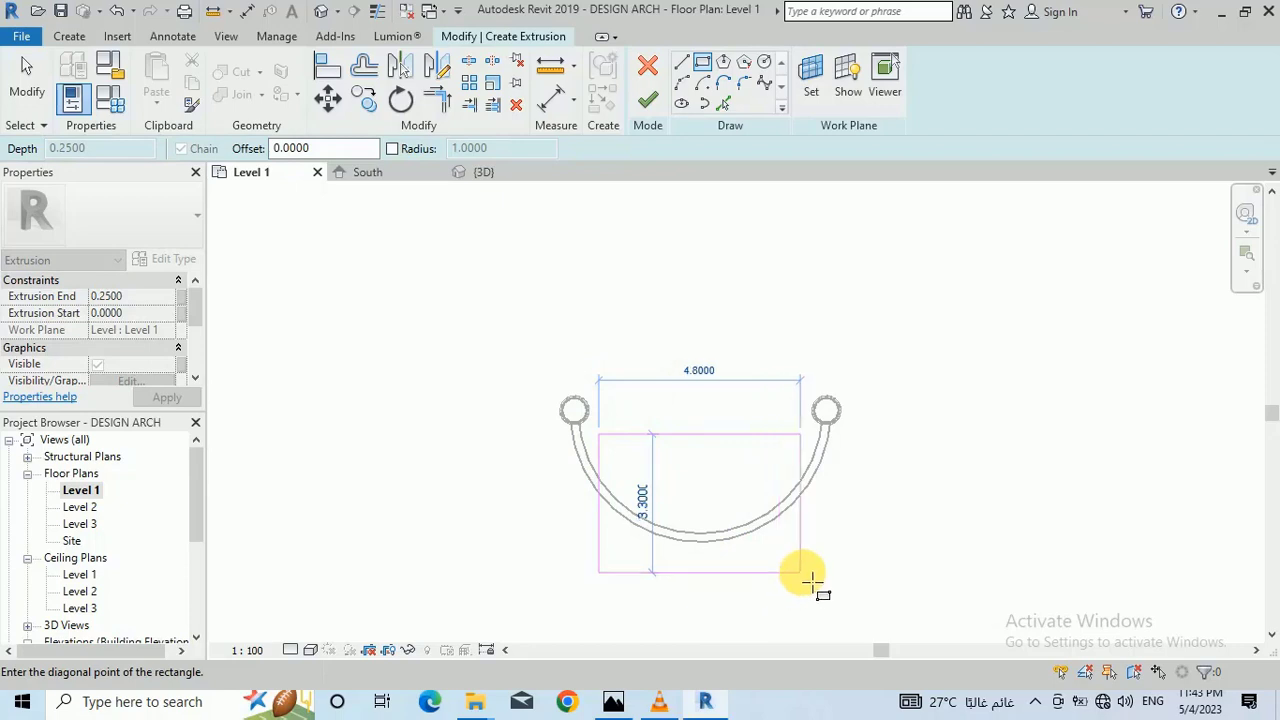
left_click(808, 575)
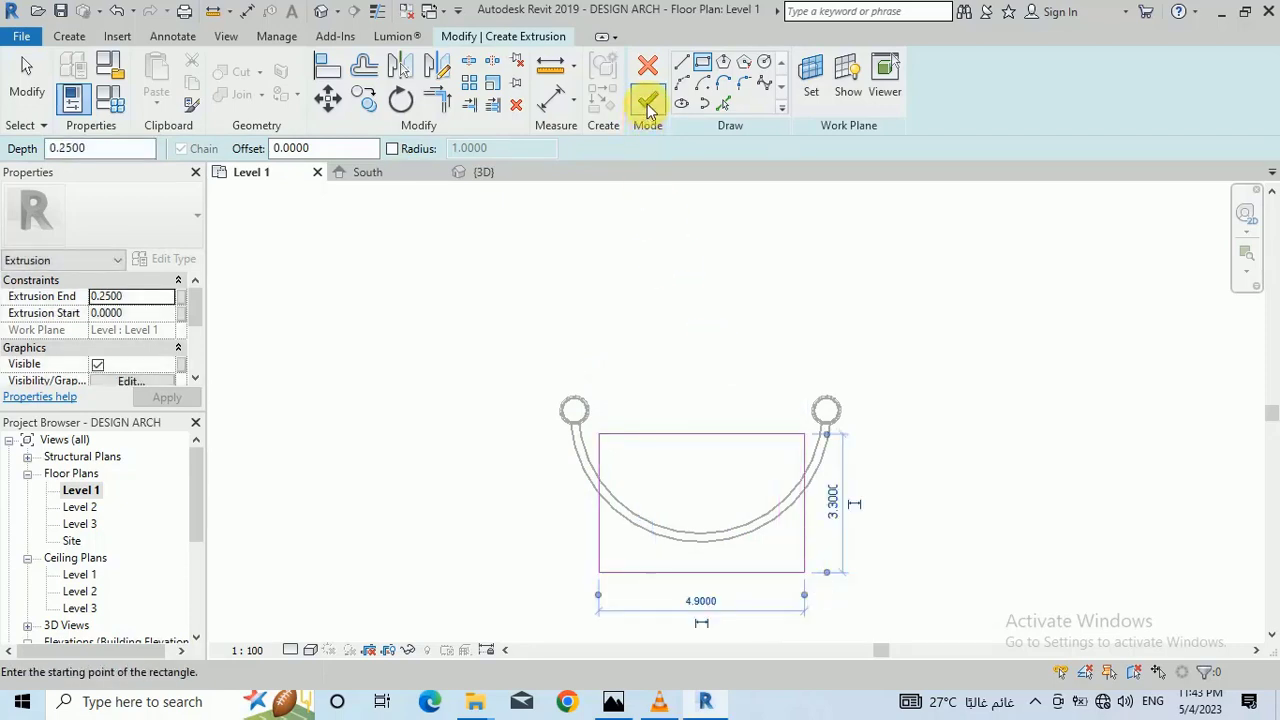
left_click(648, 104)
Step: Stretch both short sides of the extrusion outward so it extends beyond the curved wall on either side
left_click_drag(592, 503, 544, 508)
left_click_drag(812, 503, 865, 510)
left_click(863, 462)
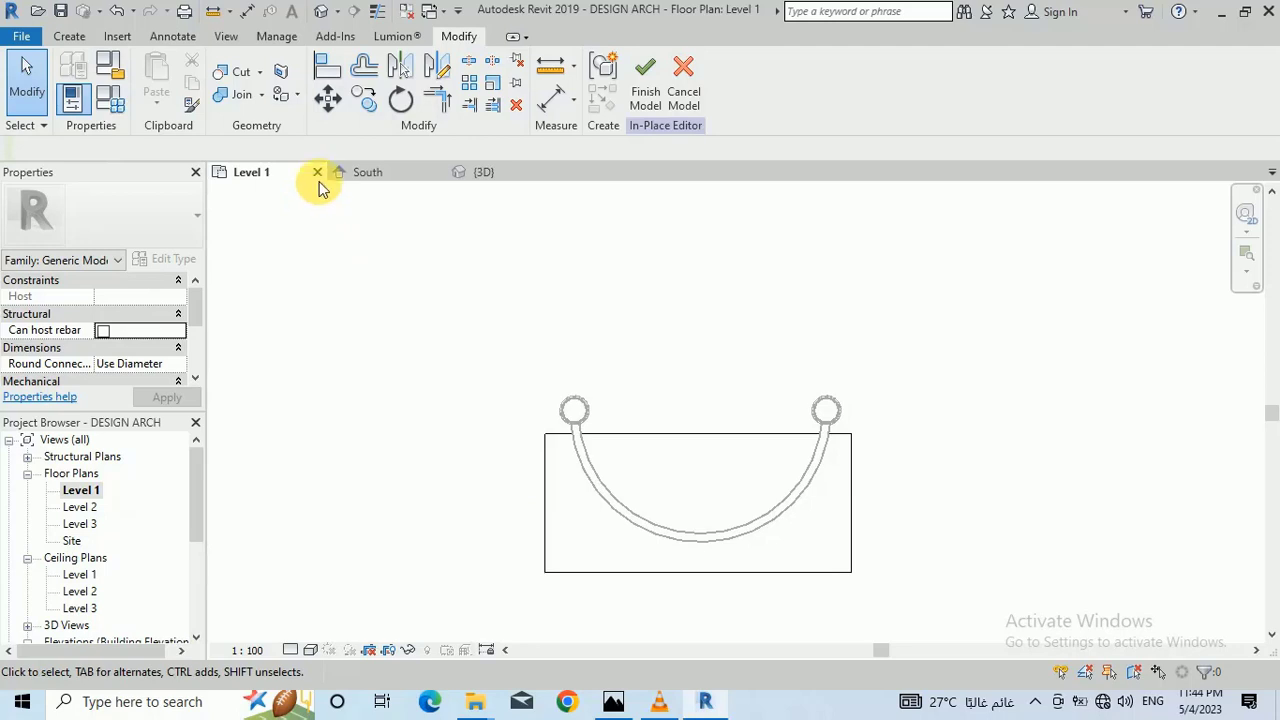
Step: In the 3D view, raise the extrusion's top to about 7.95 m, above the walls, and finish the in-place model
left_click(321, 12)
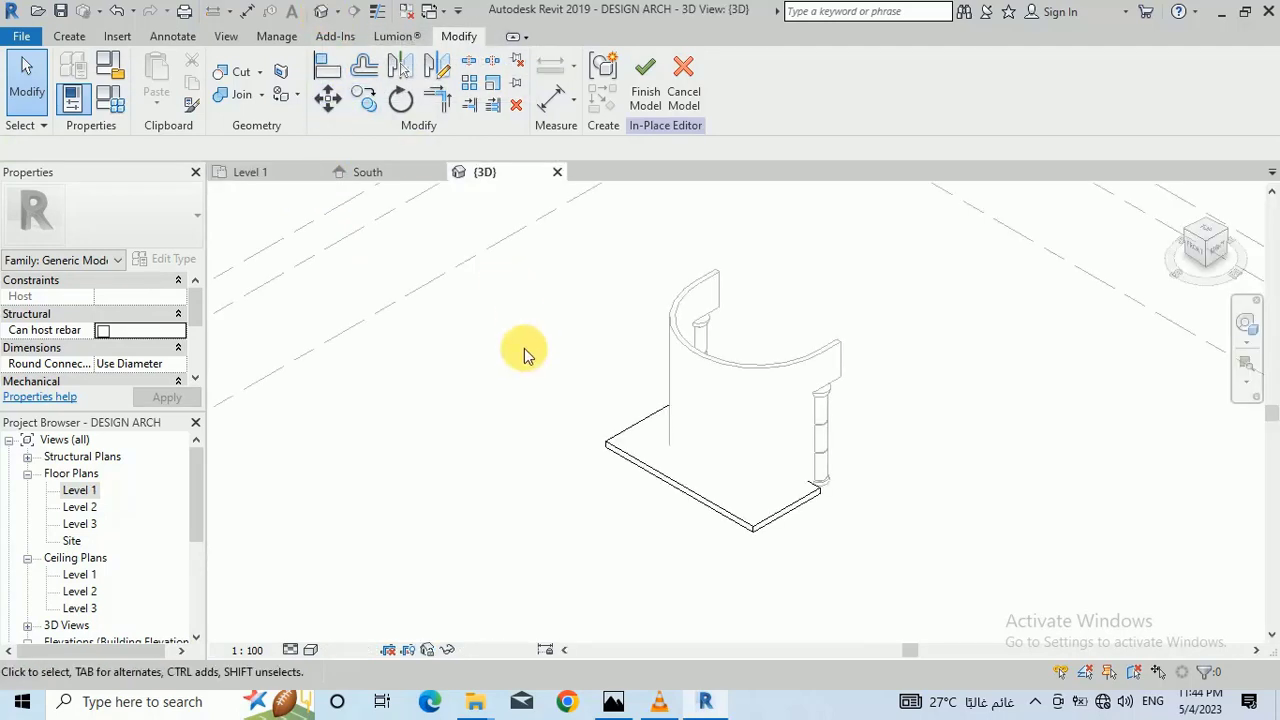
left_click(612, 447)
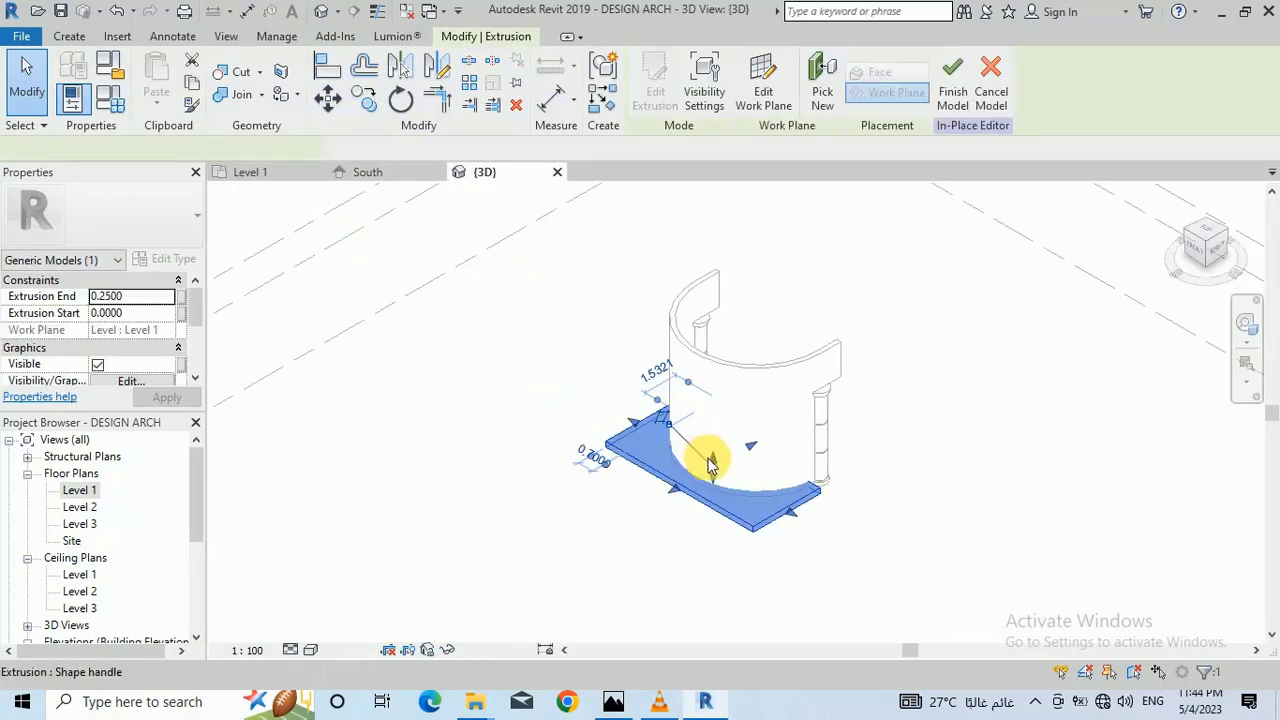
left_click_drag(714, 449, 731, 286)
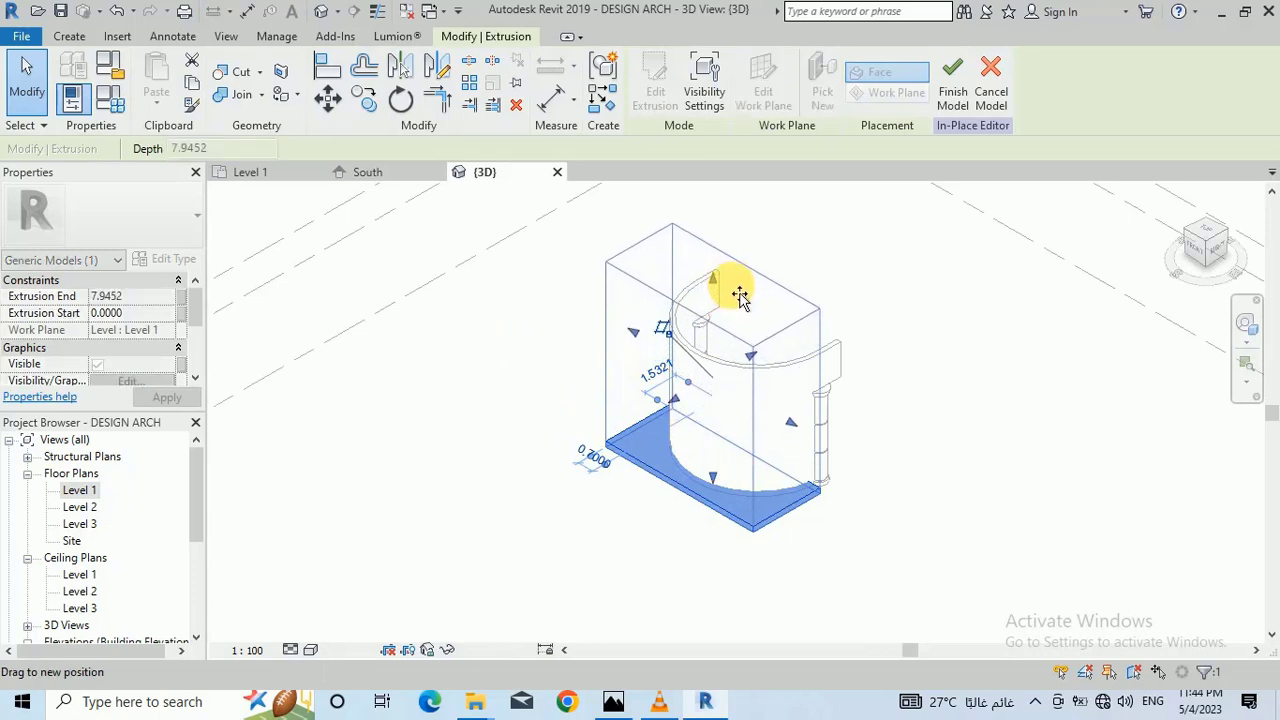
left_click(766, 240)
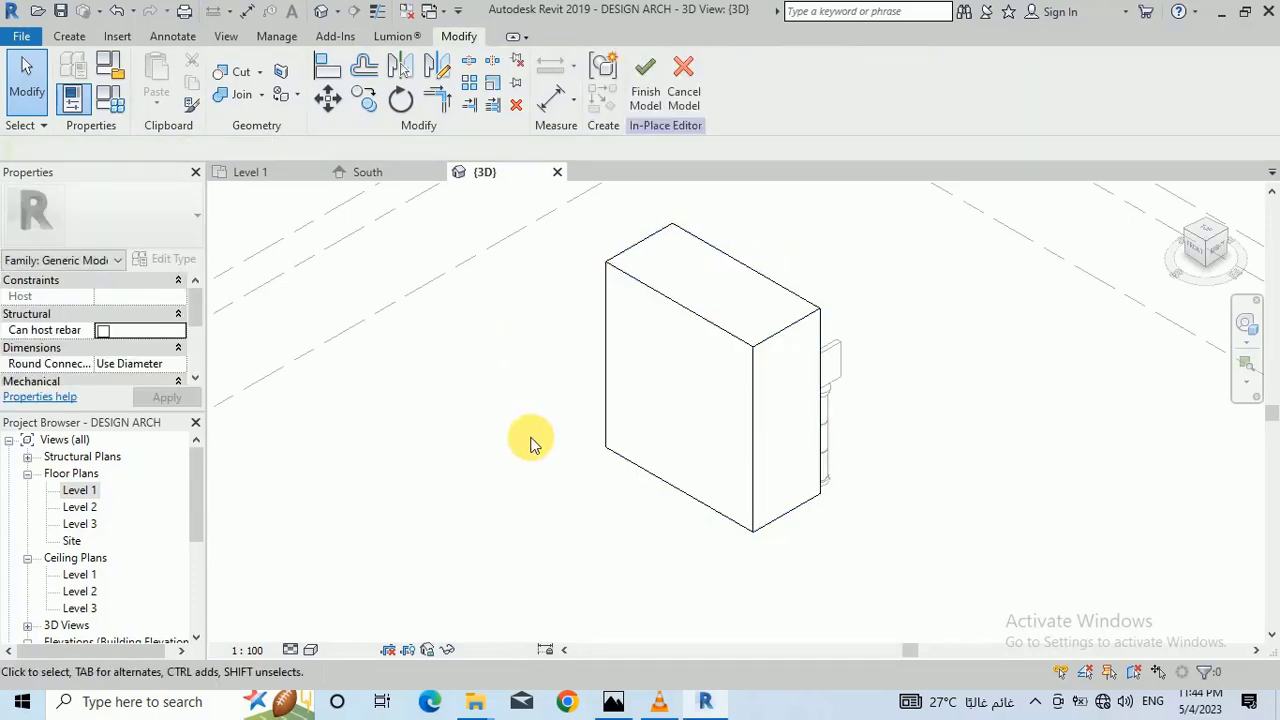
left_click(645, 78)
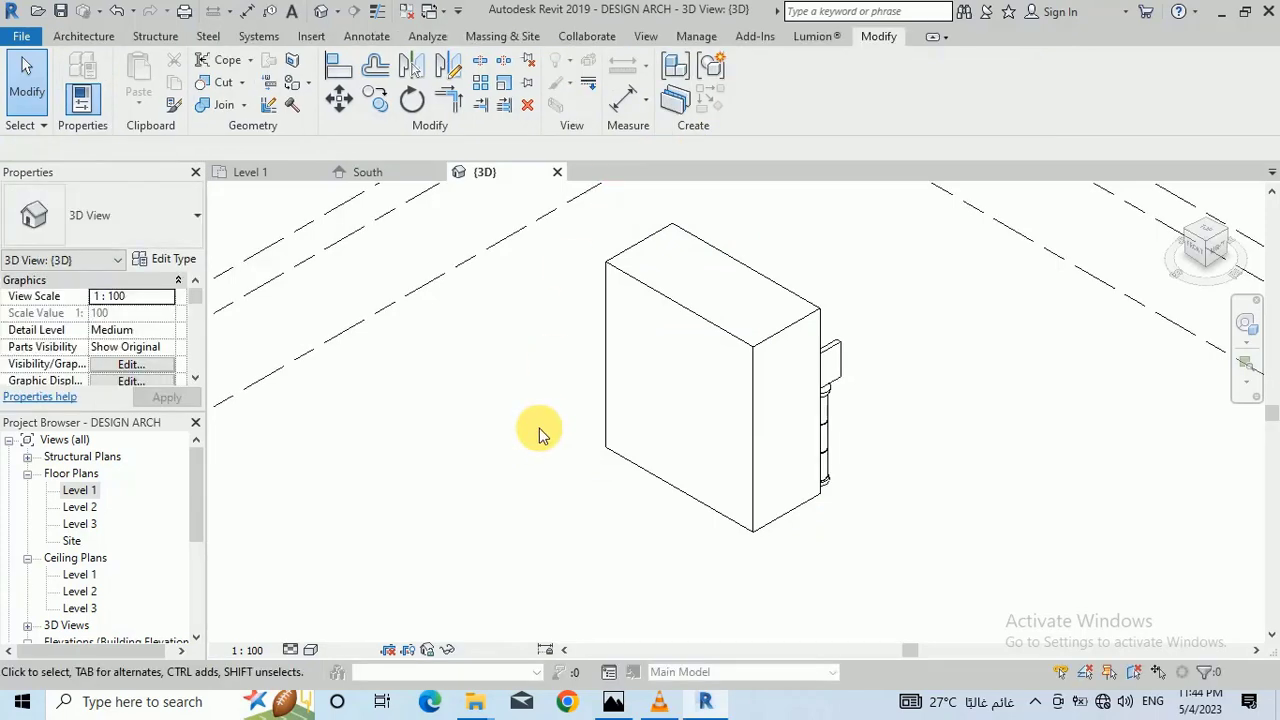
Step: Open the West elevation with a close view of the block, short wall and column
scroll(140, 555, "down", 2)
scroll(138, 545, "down", 3)
left_click(76, 592)
double_click(76, 592)
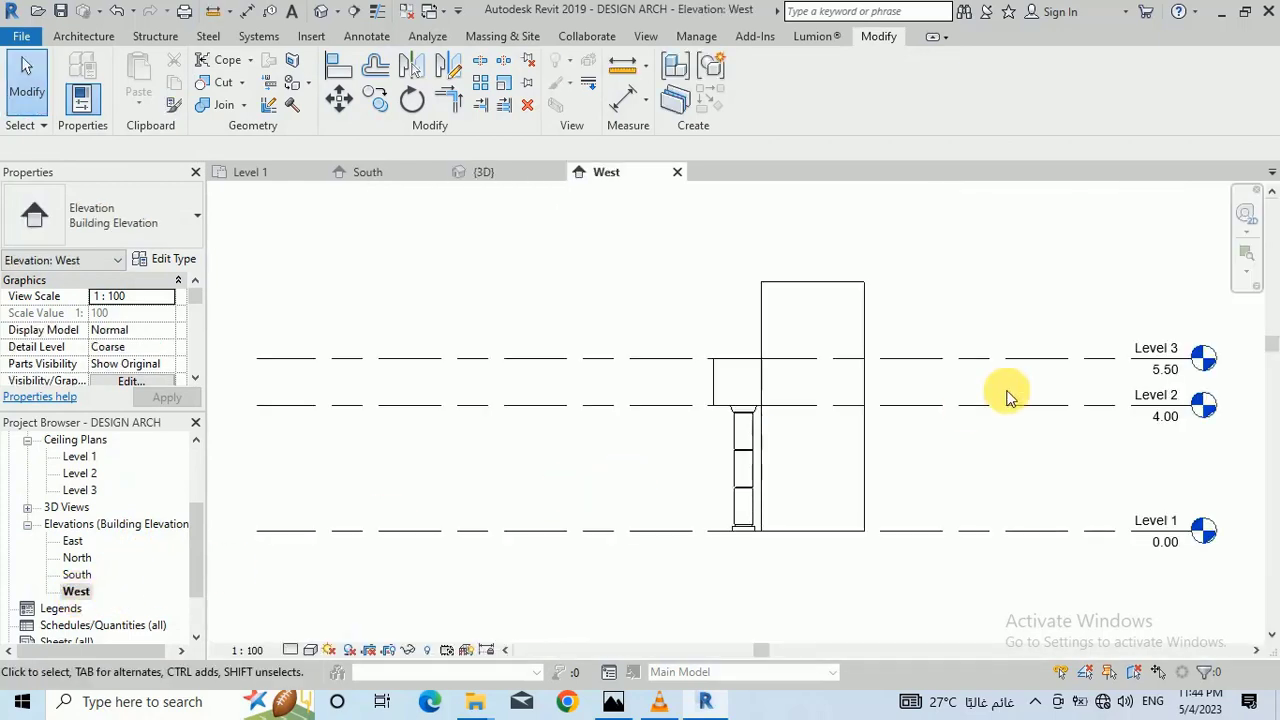
scroll(805, 405, "up", 2)
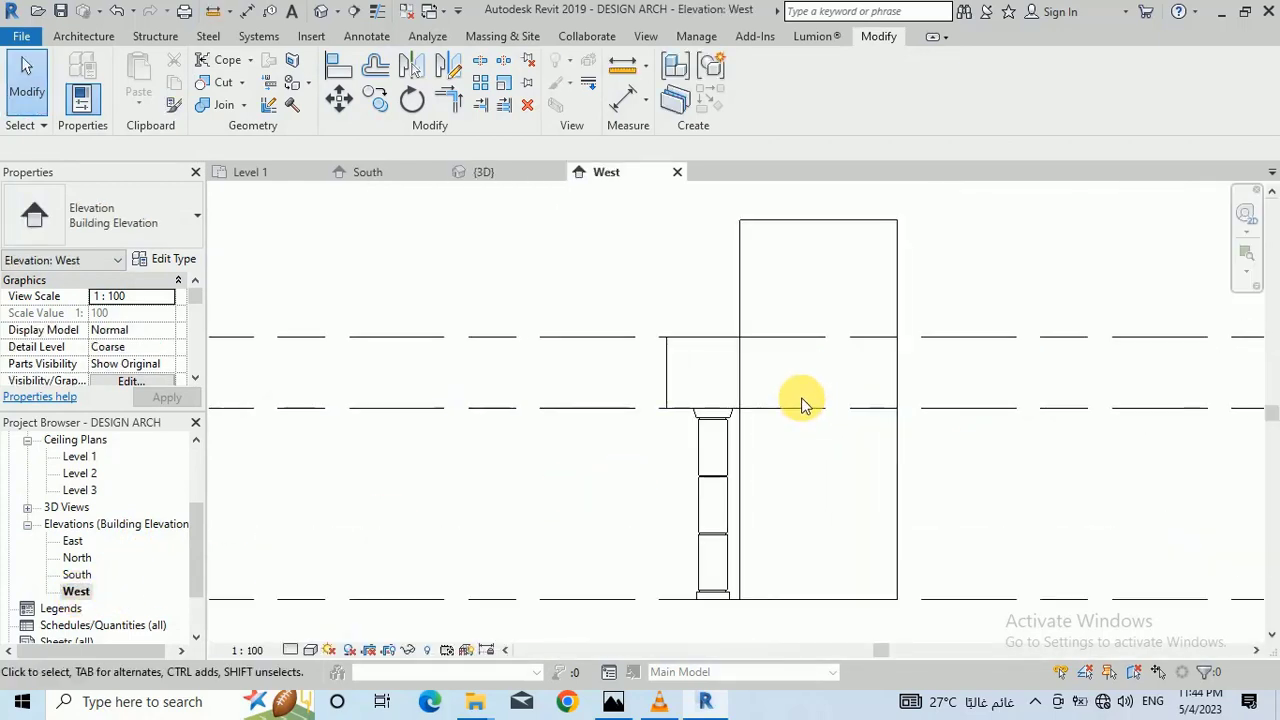
scroll(805, 405, "up", 1)
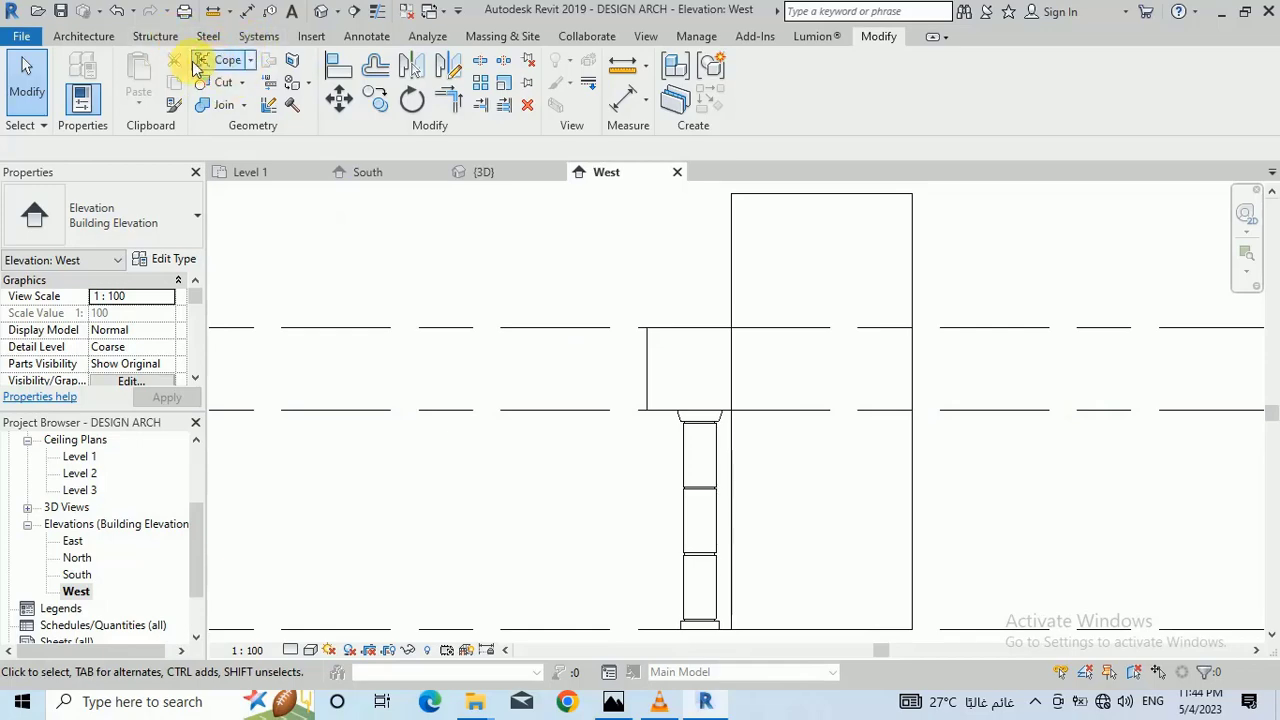
Step: Start a second in-place component in the Generic Models category, accepting the suggested name
left_click(100, 40)
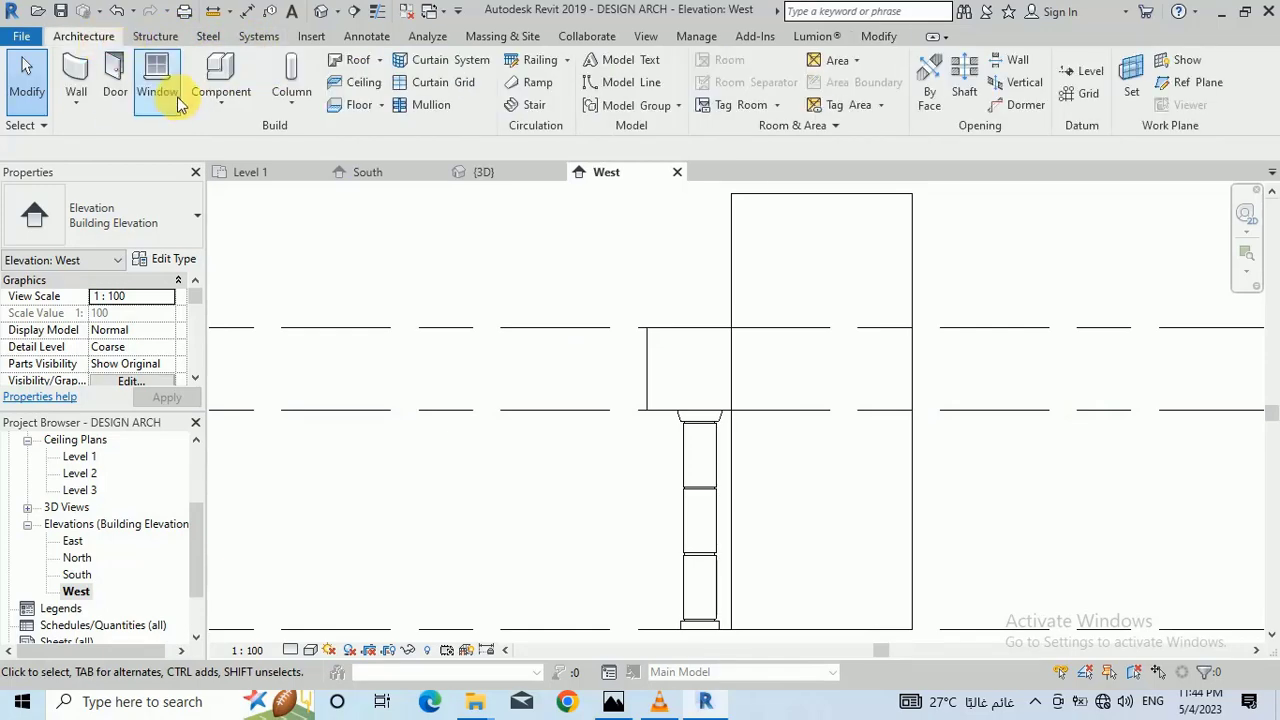
left_click(229, 106)
left_click(237, 175)
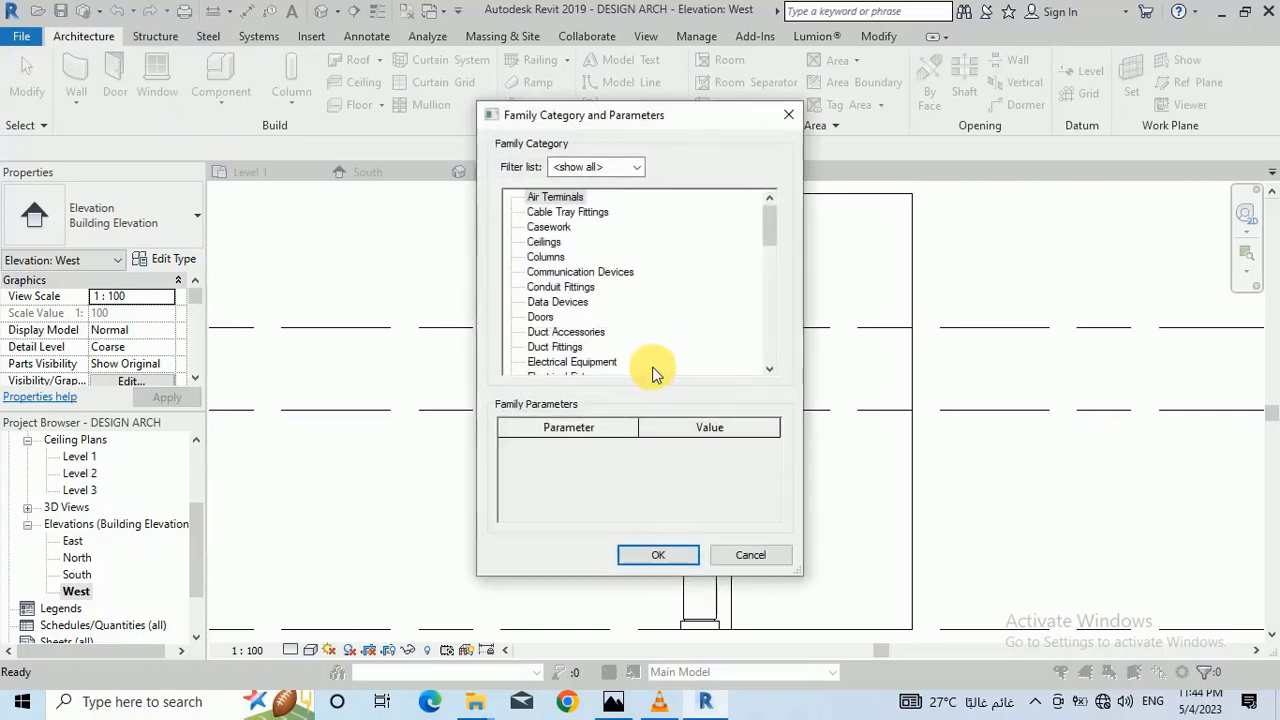
key("g")
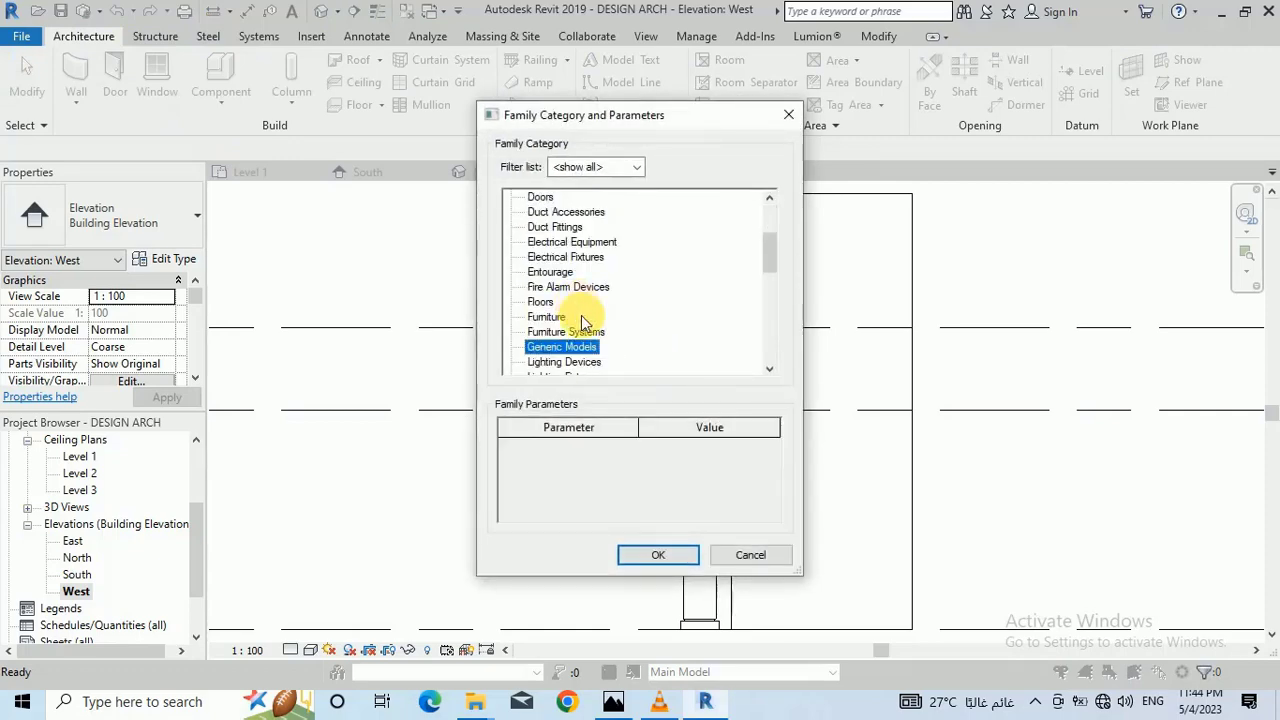
left_click(655, 553)
left_click(617, 383)
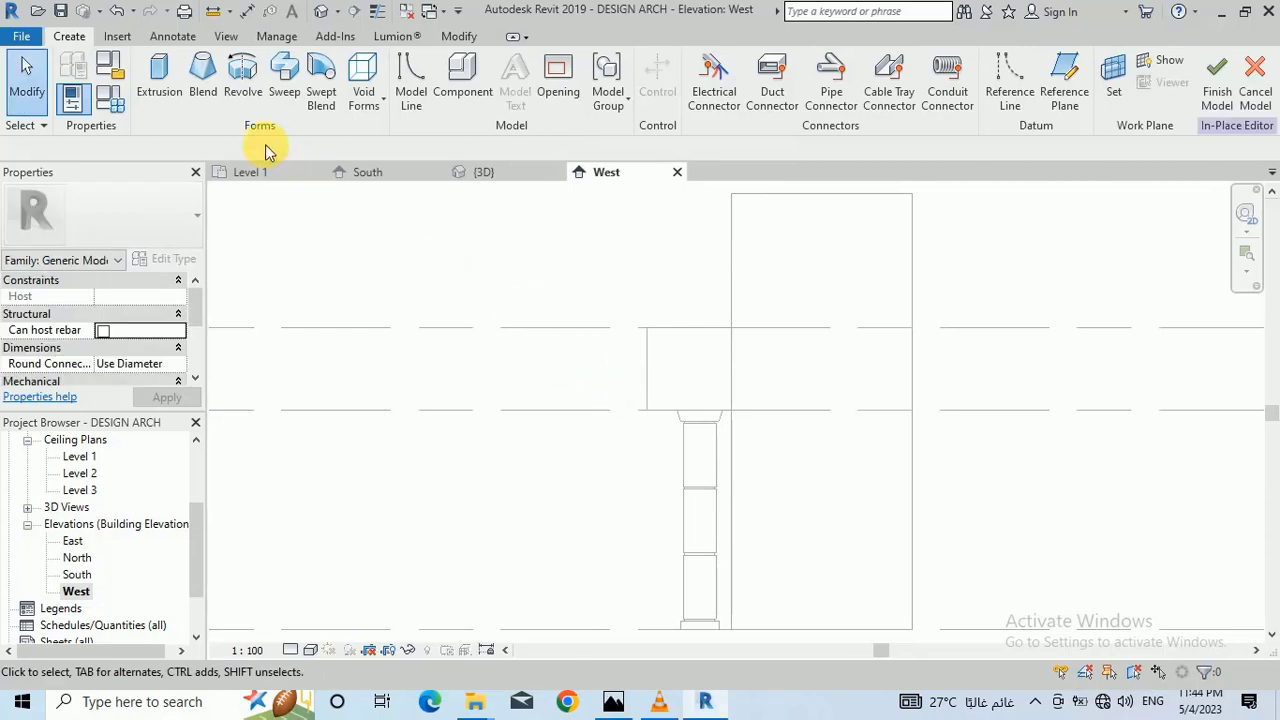
Step: Start an extrusion and pick the west face of the tall block as its work plane
left_click(163, 77)
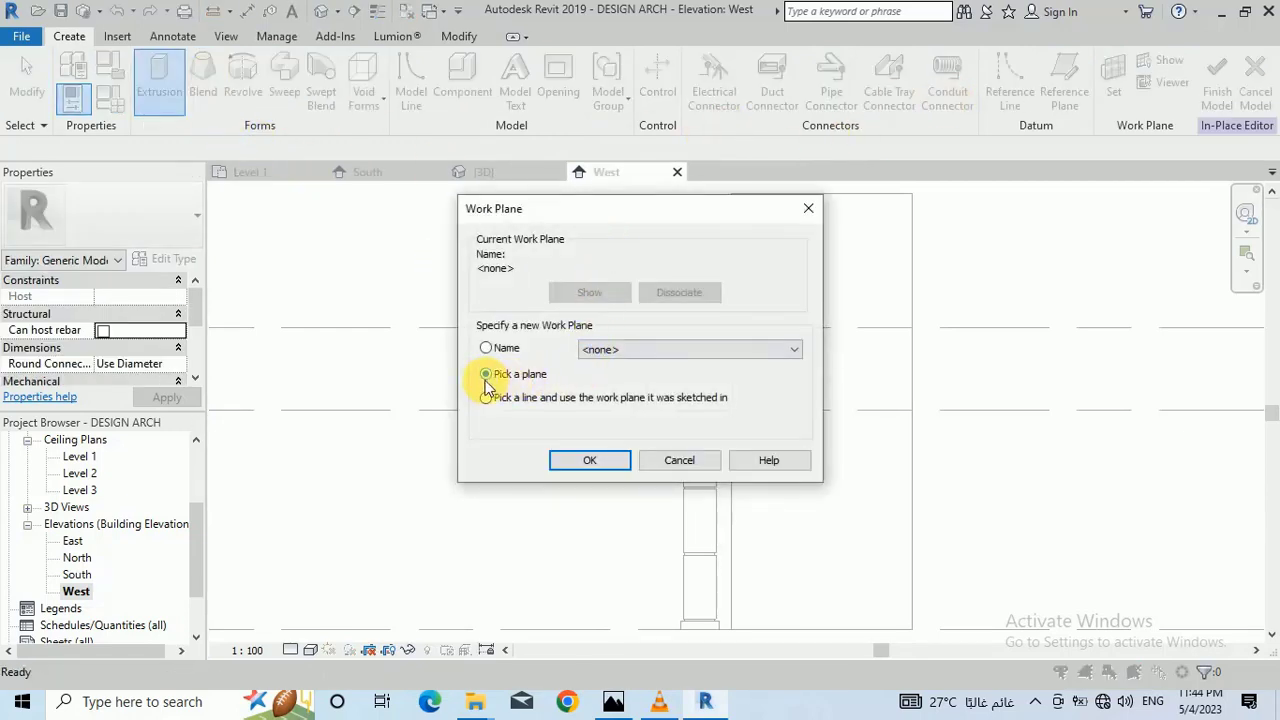
left_click(590, 461)
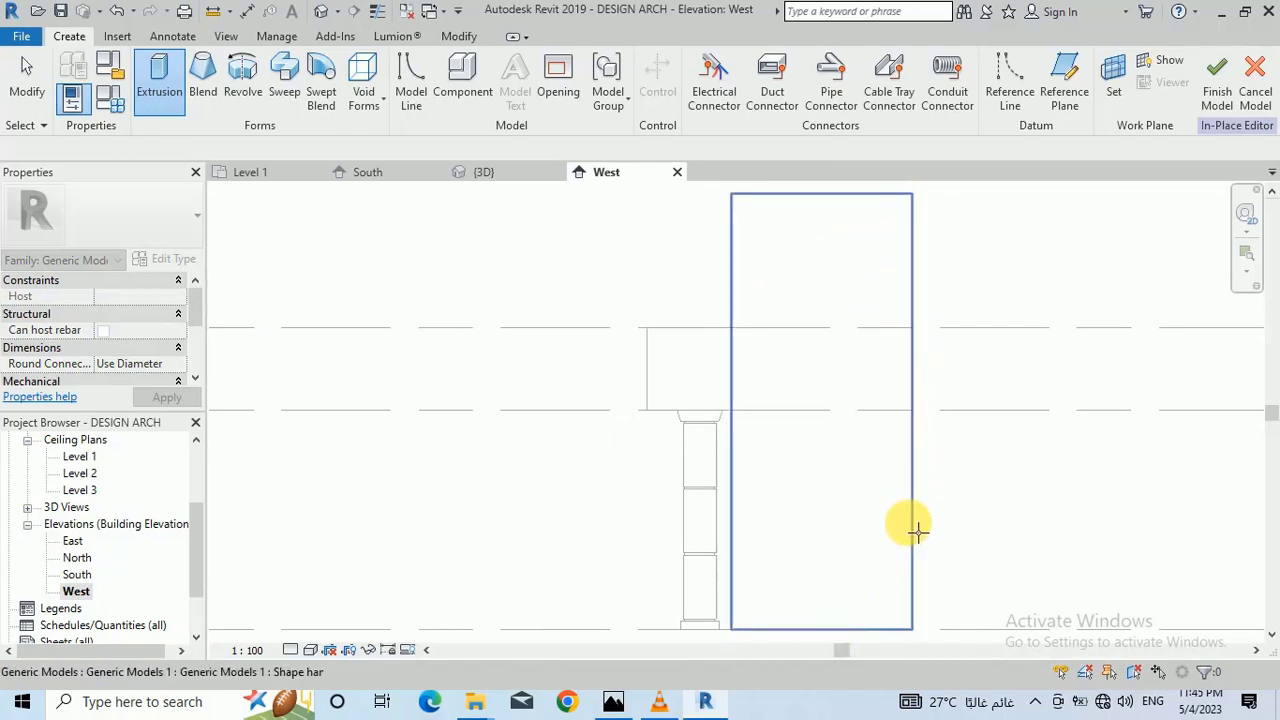
left_click(894, 474)
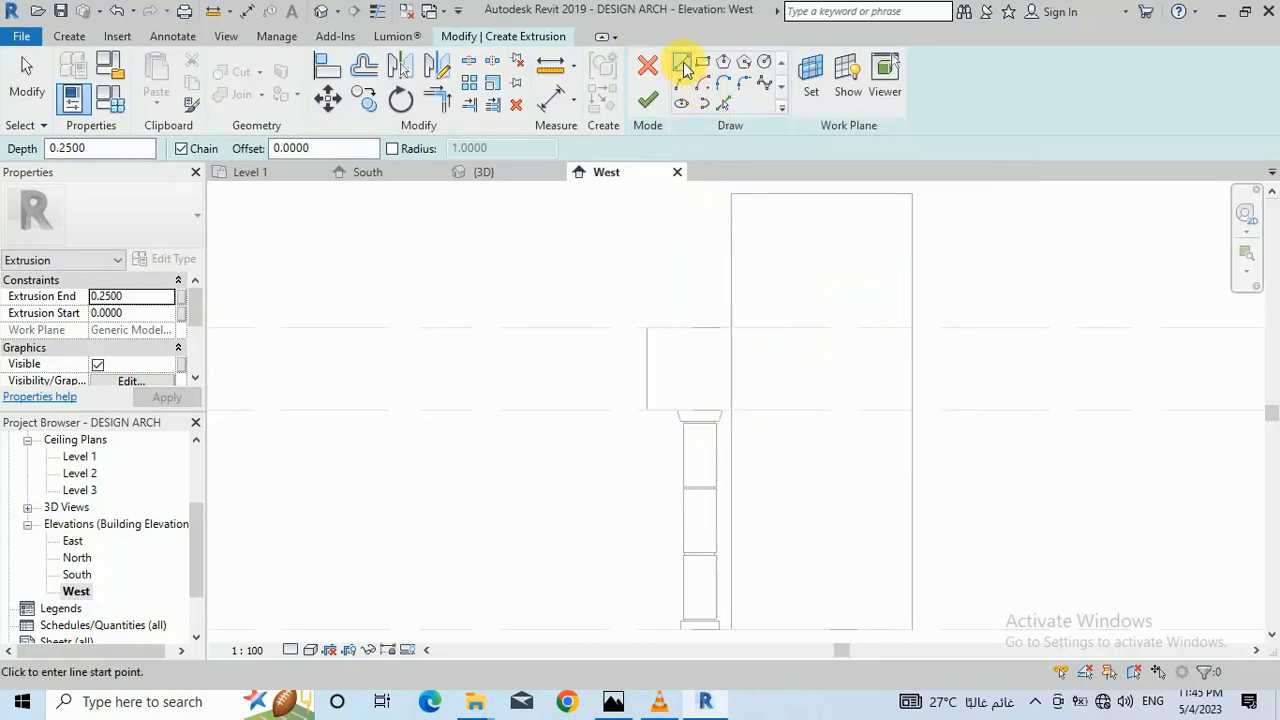
Step: Sketch a sloped line about 5.13 m long at about 17° from the column capital's corner on Level 2 up to Level 3
scroll(733, 405, "up", 1)
scroll(733, 405, "up", 1)
scroll(709, 420, "up", 1)
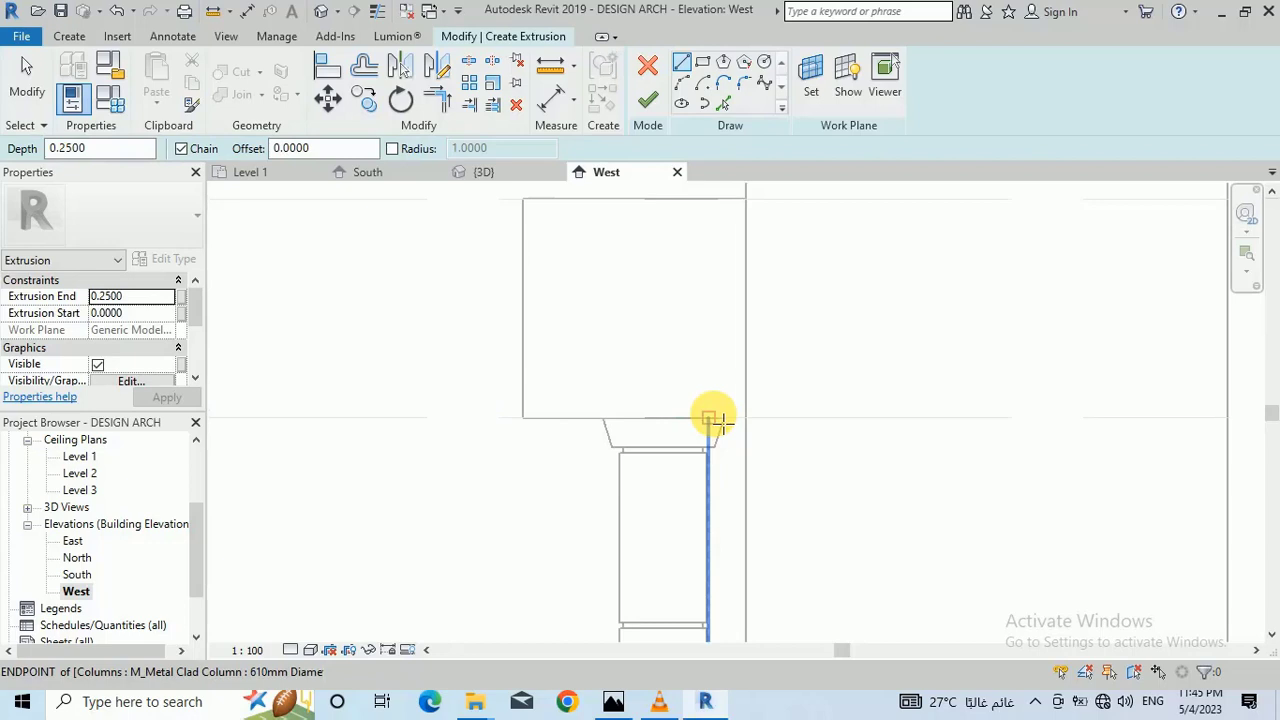
scroll(720, 422, "up", 1)
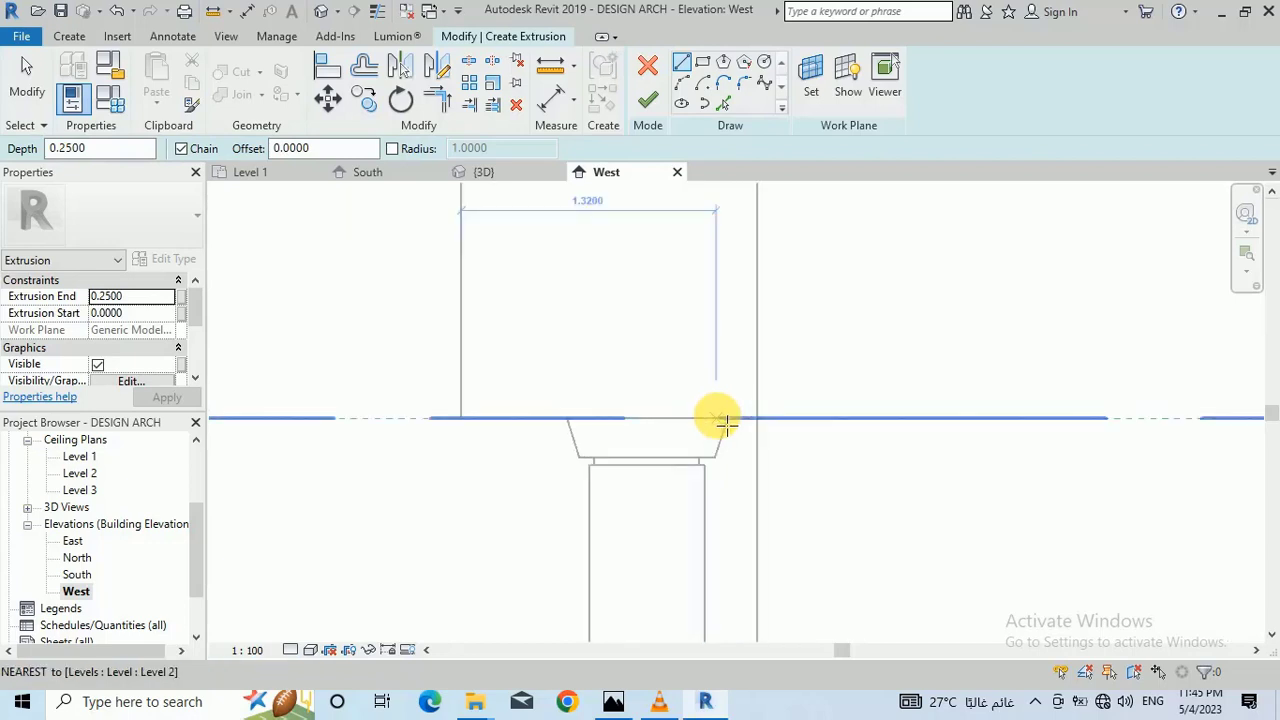
left_click(720, 422)
scroll(749, 391, "down", 3)
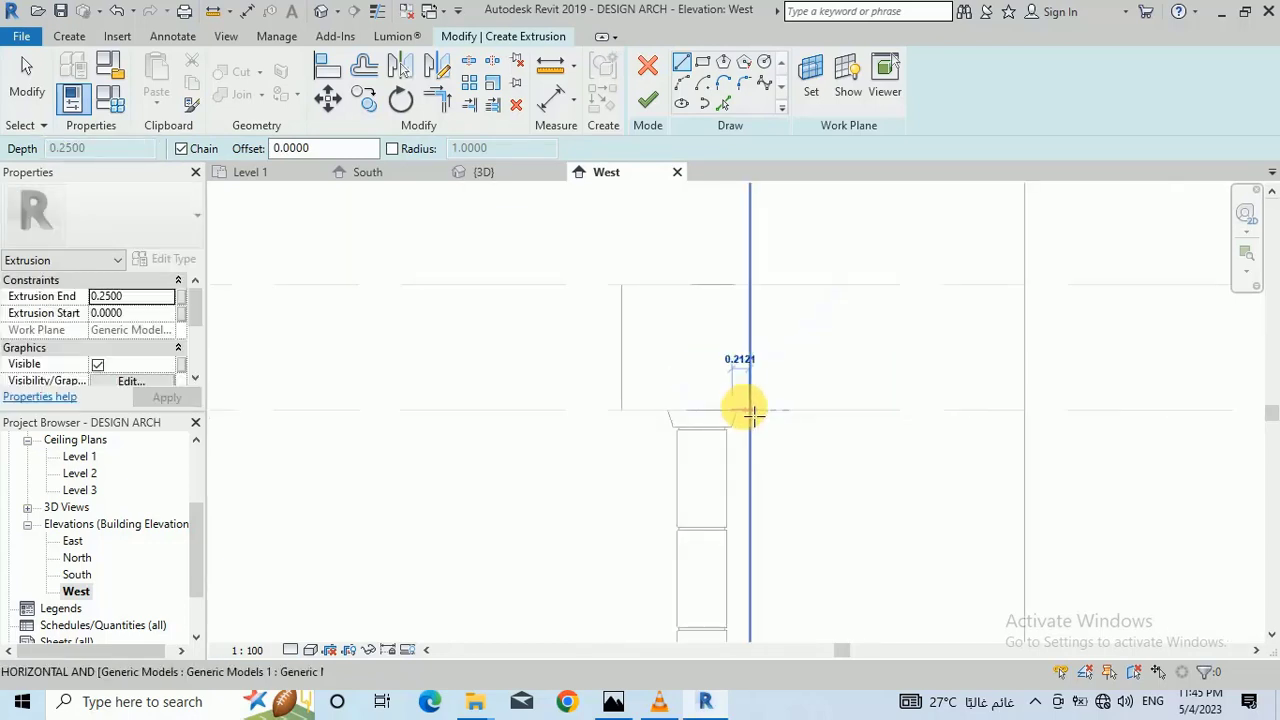
scroll(951, 329, "up", 1)
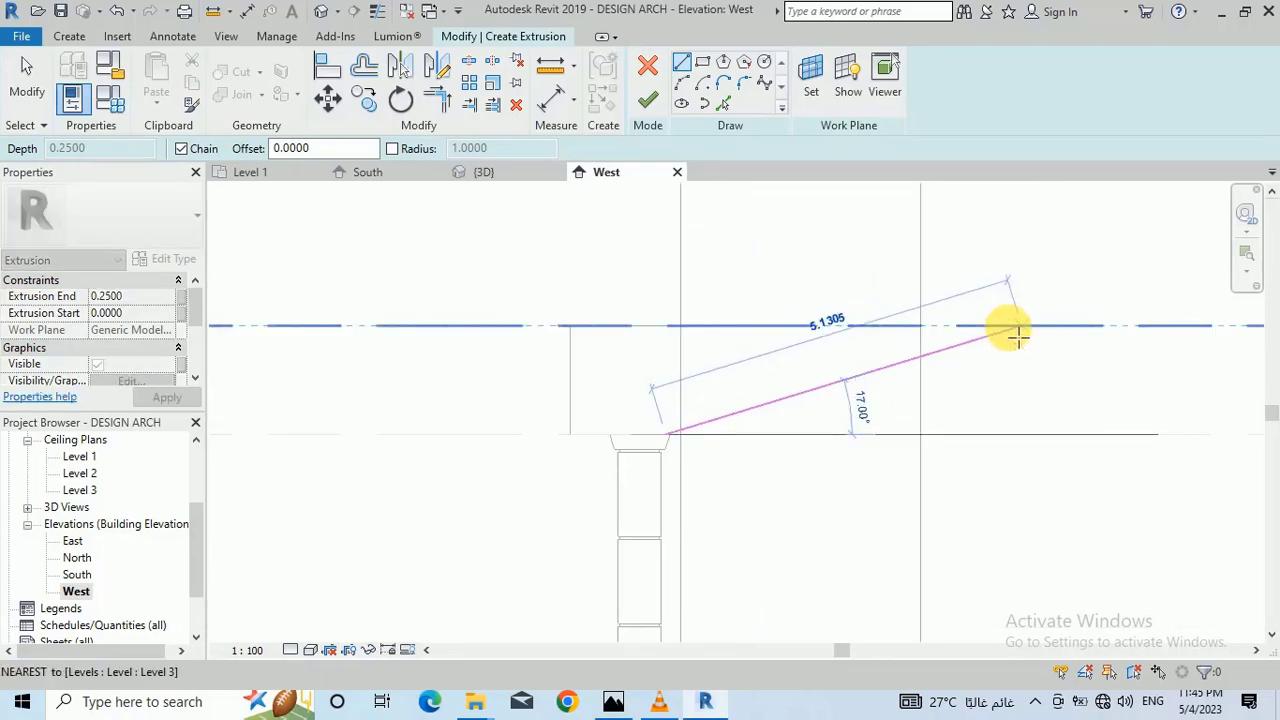
left_click(1005, 345)
Step: Close the profile with a vertical about 7.3 m down, a bottom edge below Level 1, and lines back up along the column to the slope's start
scroll(1014, 391, "down", 4)
left_click(1012, 545)
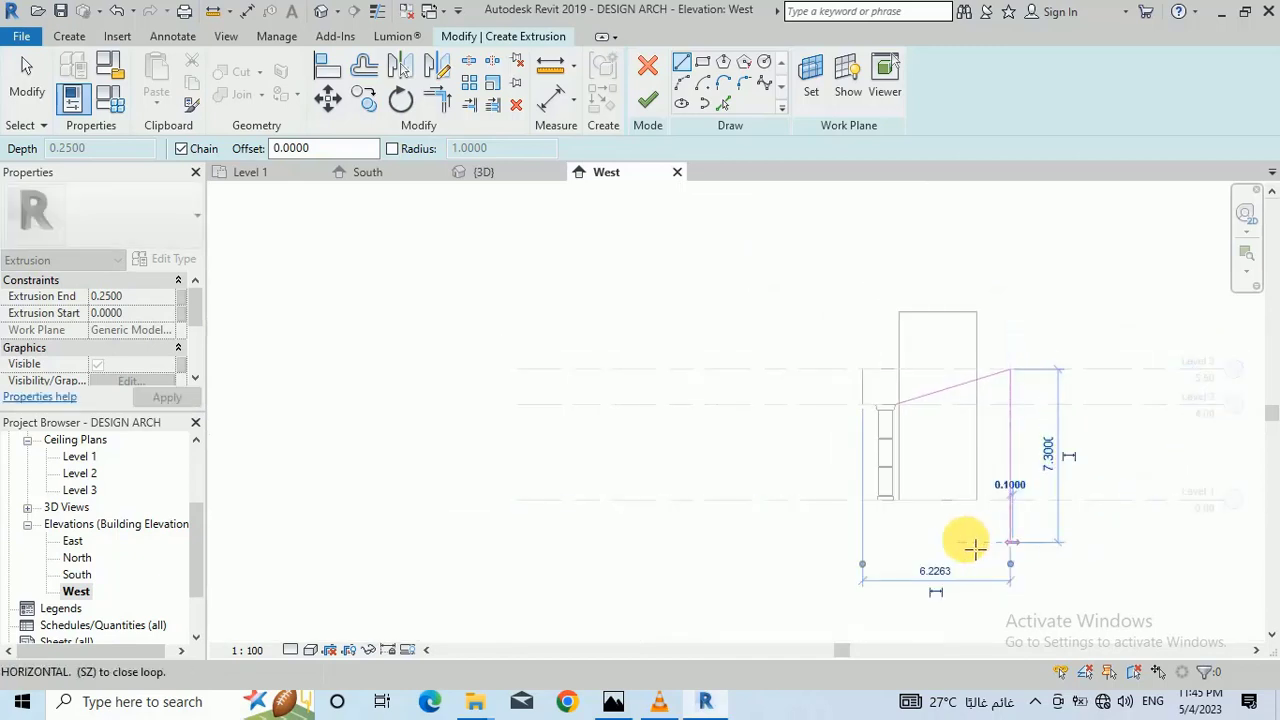
left_click(888, 543)
scroll(887, 440, "up", 4)
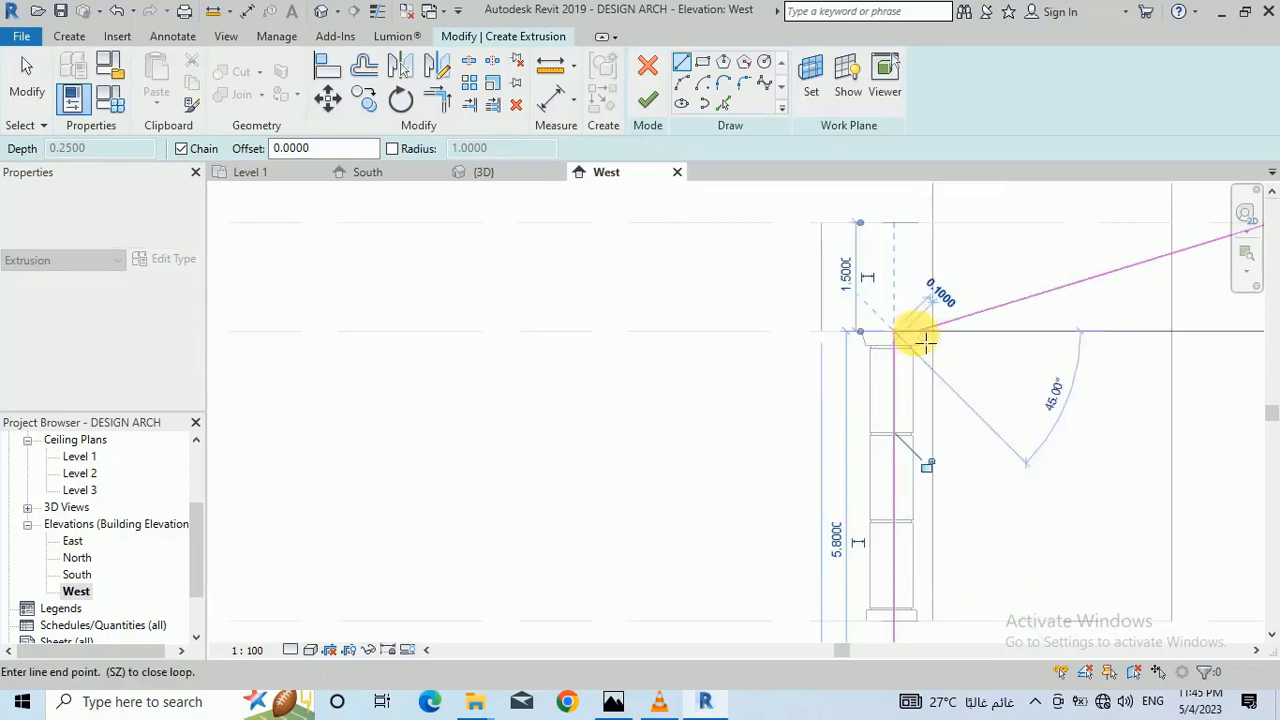
left_click(915, 335)
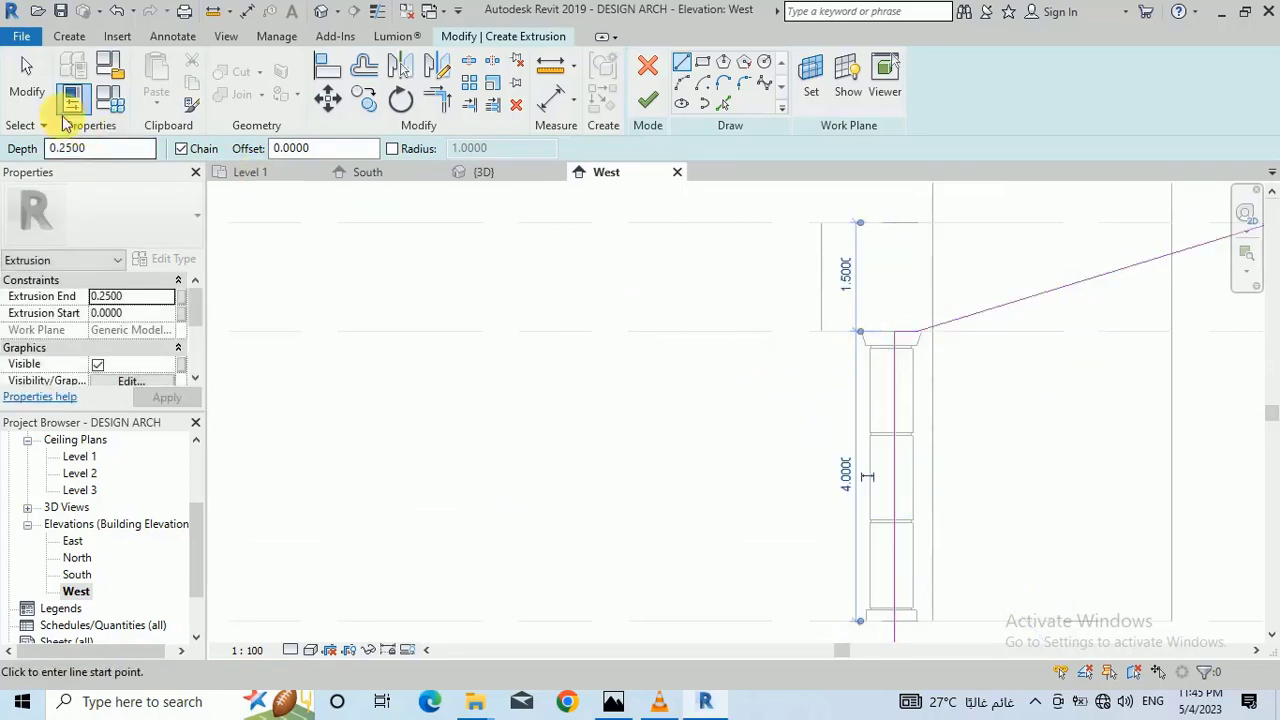
Step: Delete the short horizontal sketch line on top of the column capital
left_click(30, 90)
scroll(900, 345, "up", 1)
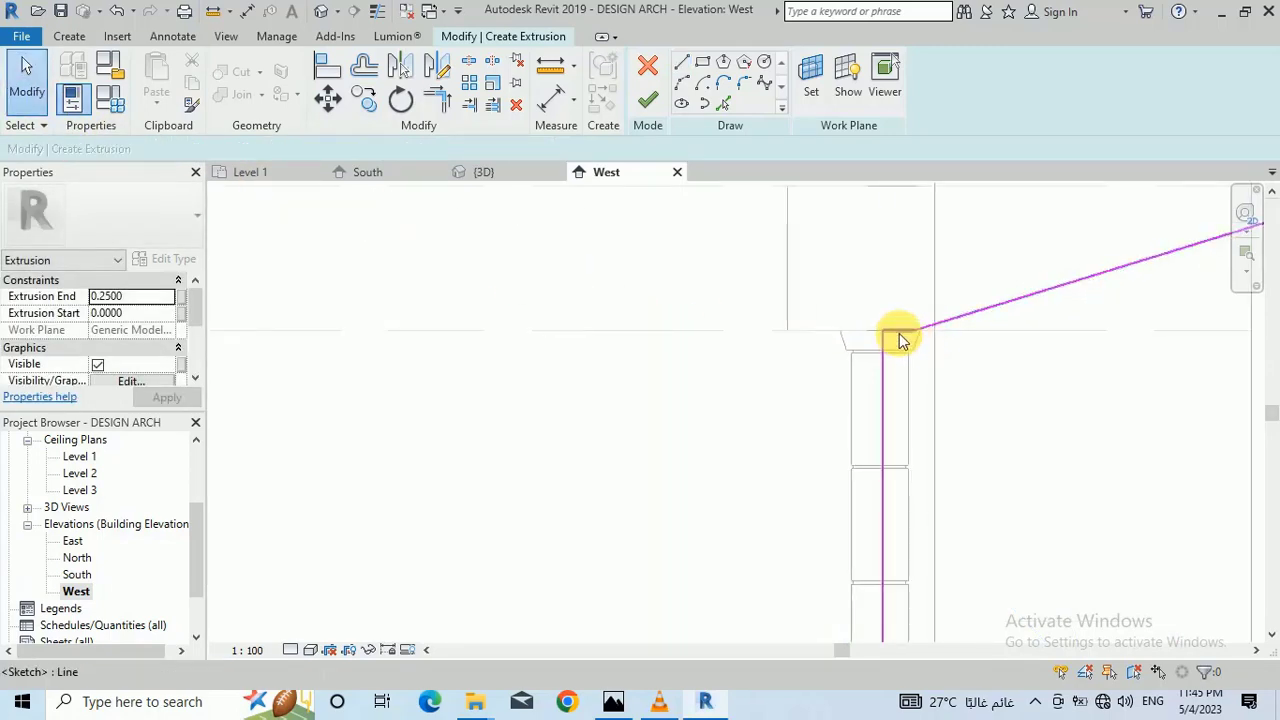
left_click(900, 337)
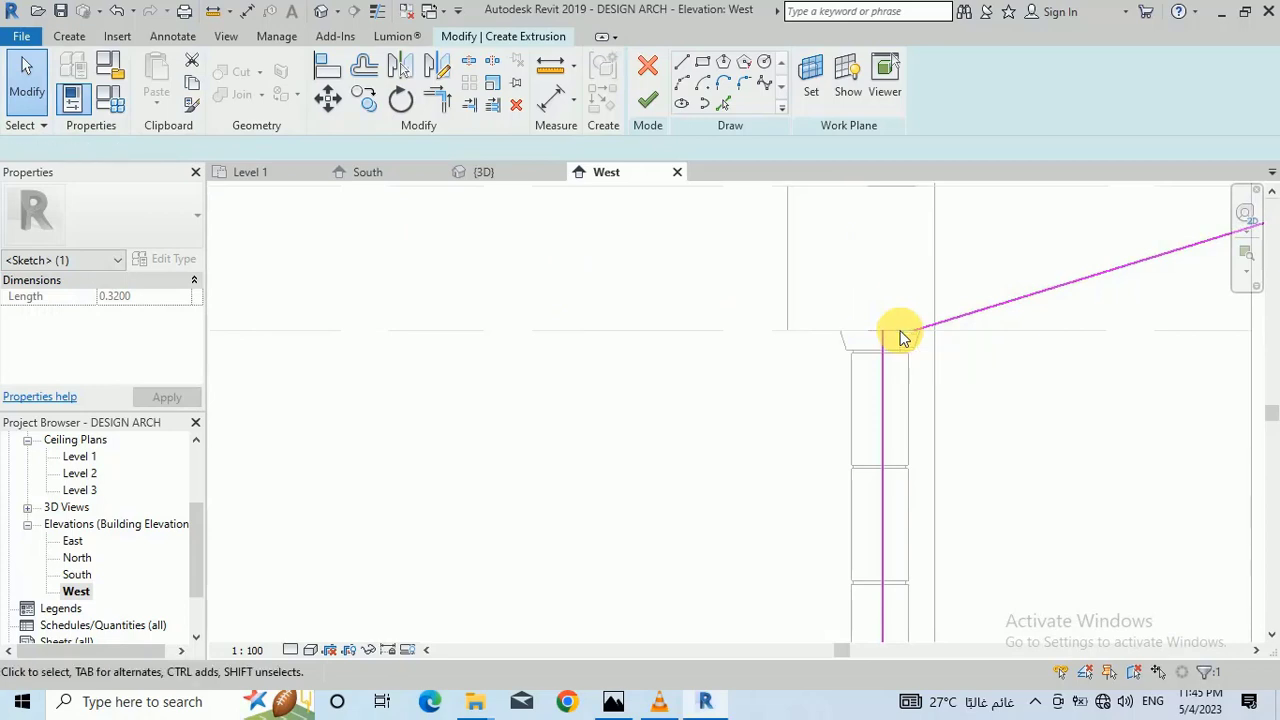
key("Escape")
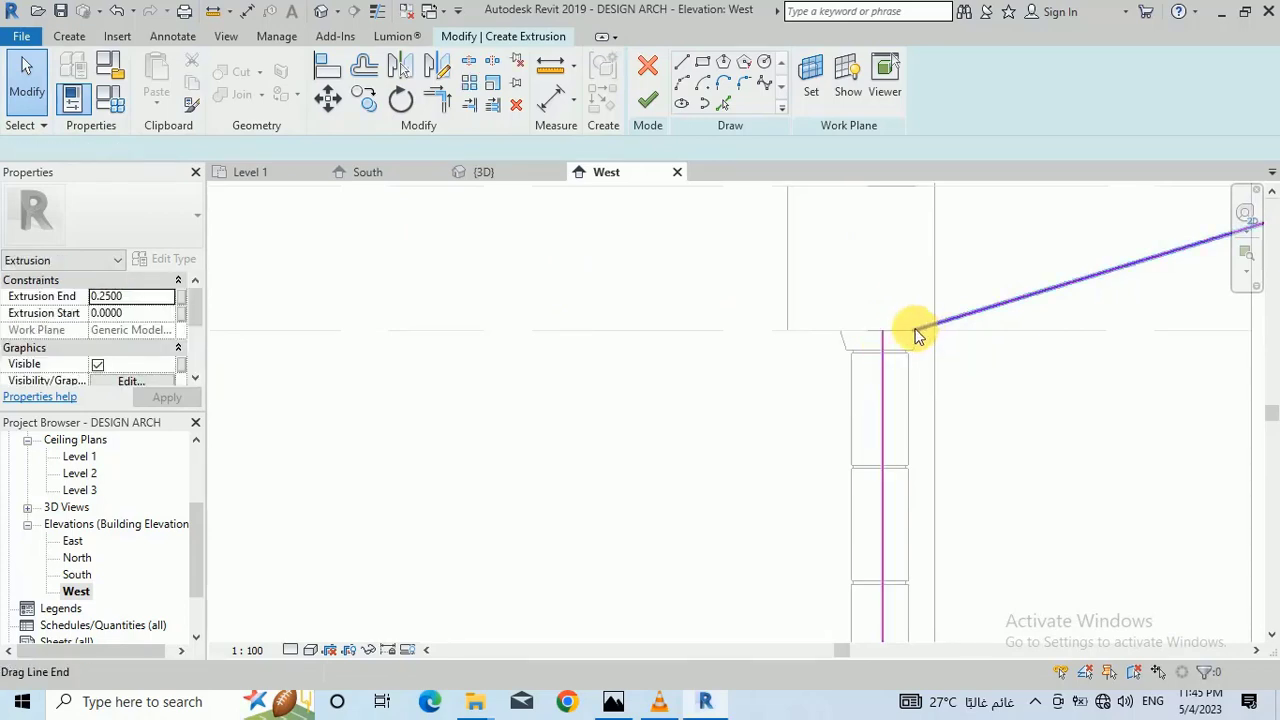
Step: Draw a vertical sketch line from the slope's lower end straight down to the profile's bottom edge
left_click(913, 336)
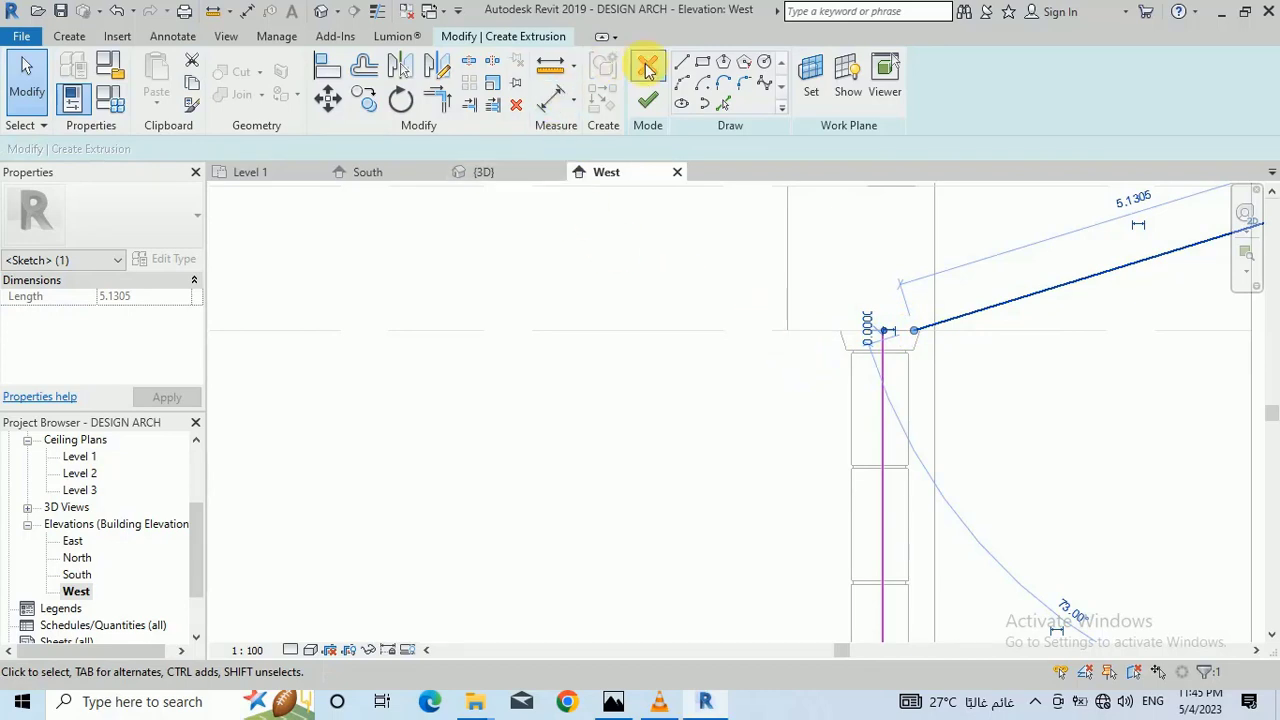
left_click(680, 68)
left_click(913, 331)
scroll(905, 380, "down", 2)
left_click(914, 557)
scroll(893, 378, "down", 1)
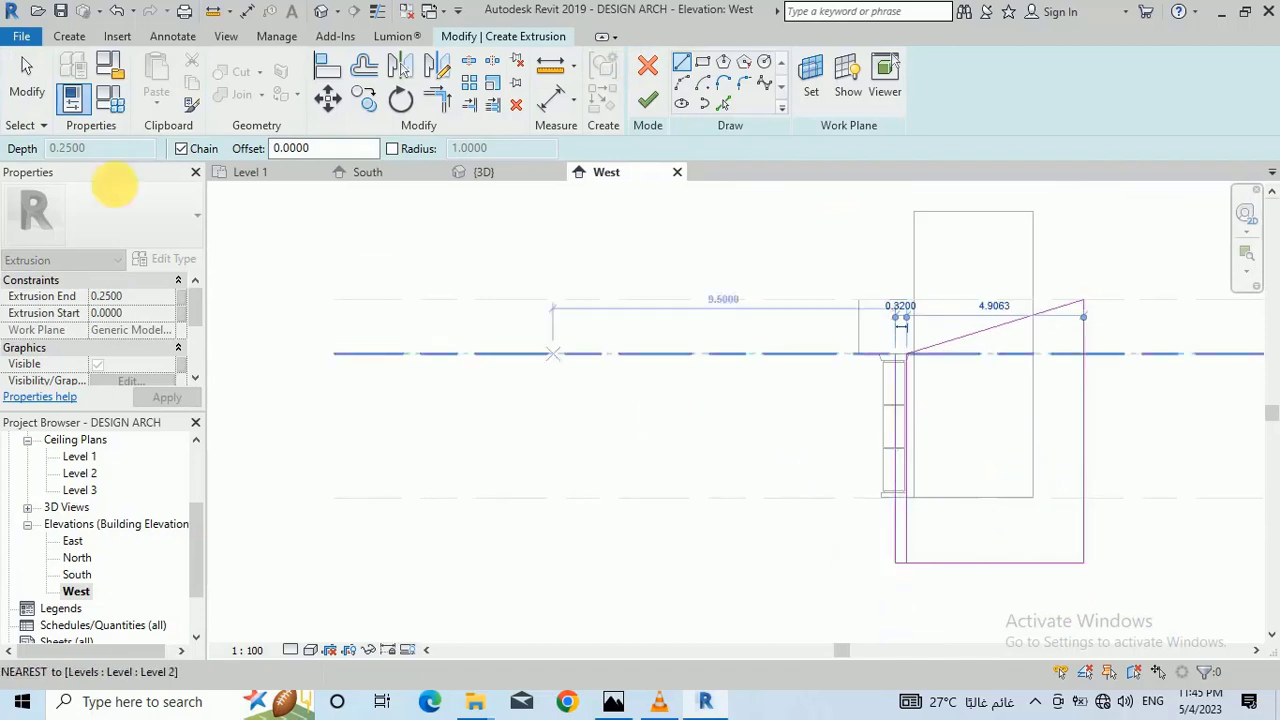
Step: Trim the bottom edge to a corner with the new vertical line and delete the old vertical through the column
left_click(437, 98)
left_click(950, 562)
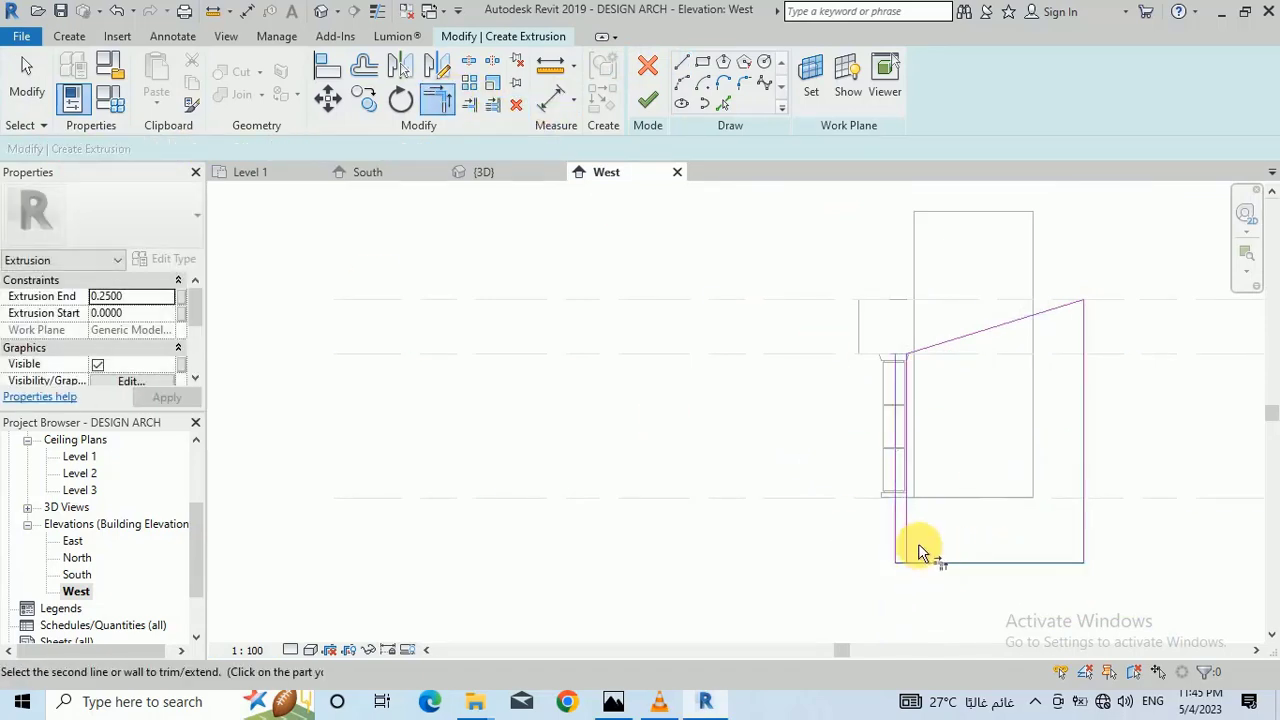
left_click(26, 80)
left_click(893, 380)
key("Delete")
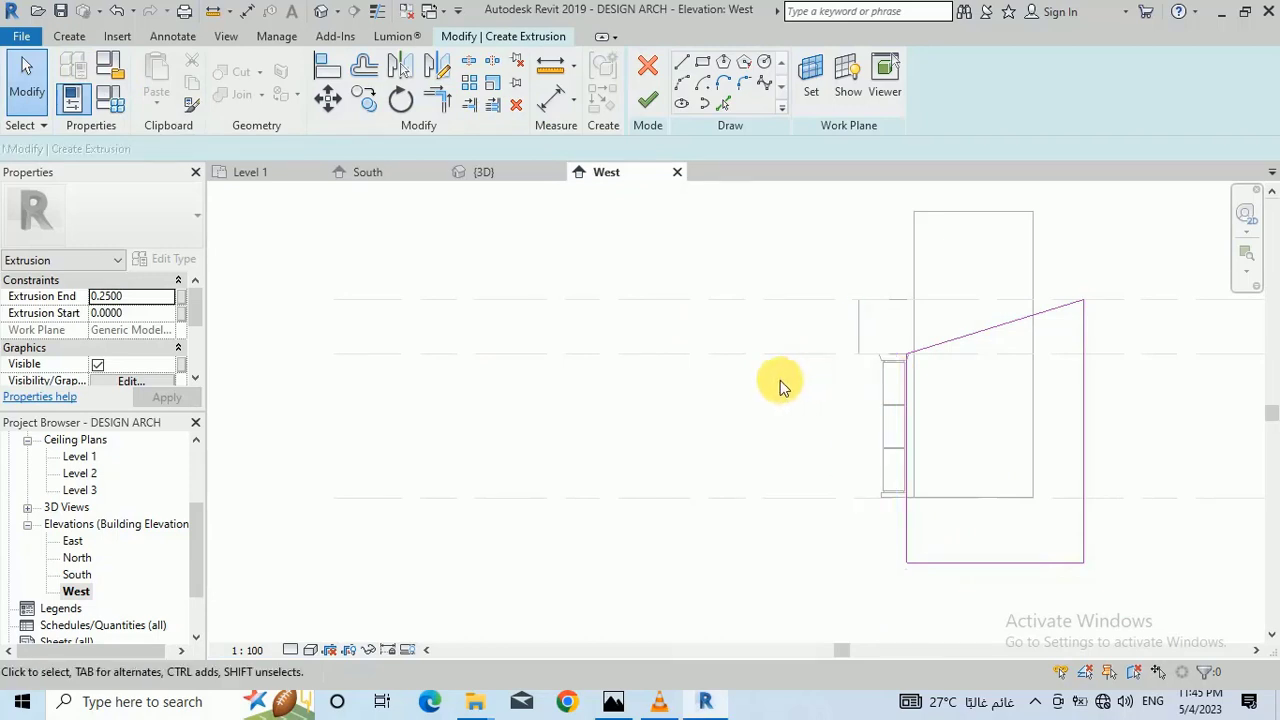
Step: Finish the sloped-top extrusion sketch and finish the in-place model
scroll(1045, 385, "up", 1)
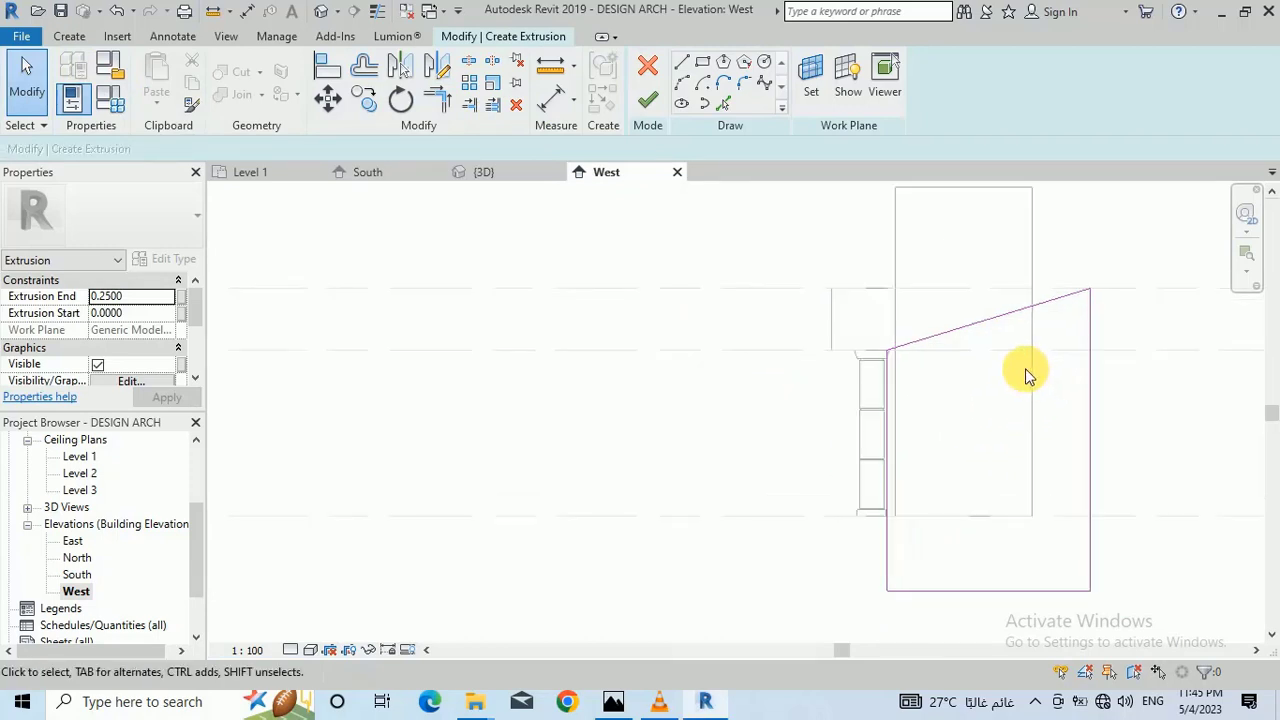
scroll(1027, 375, "down", 1)
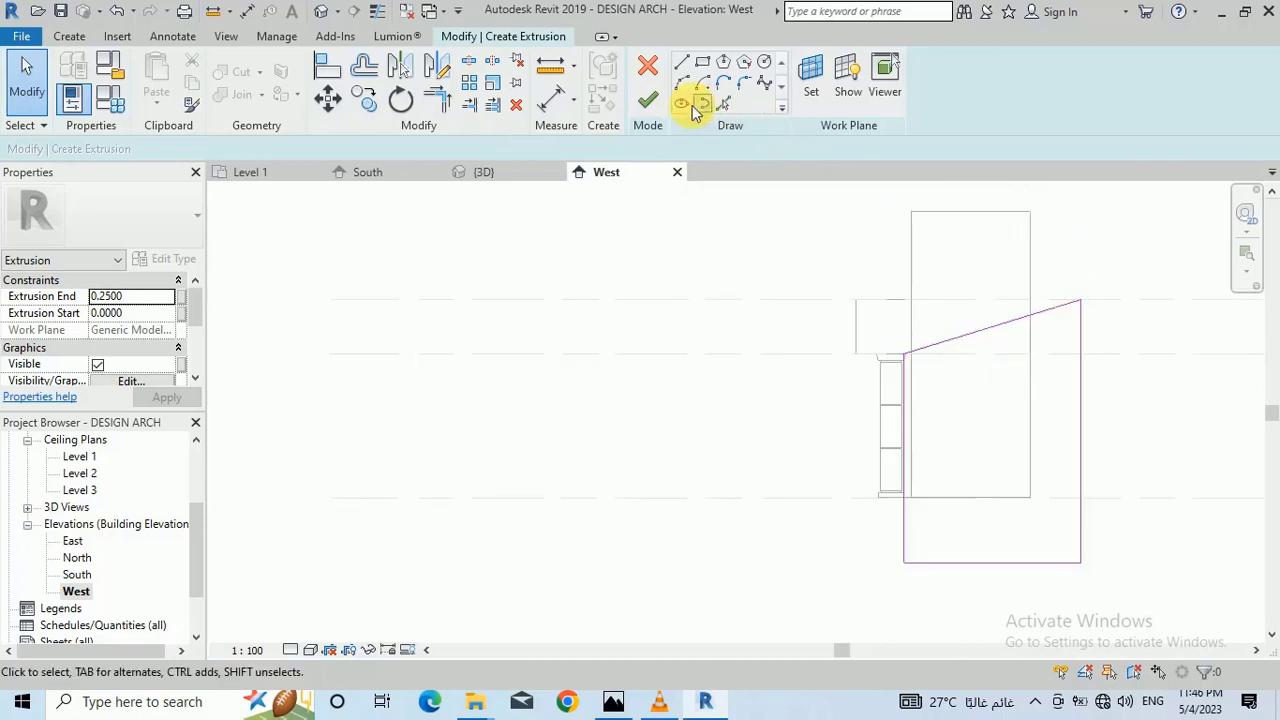
left_click(652, 105)
left_click(740, 215)
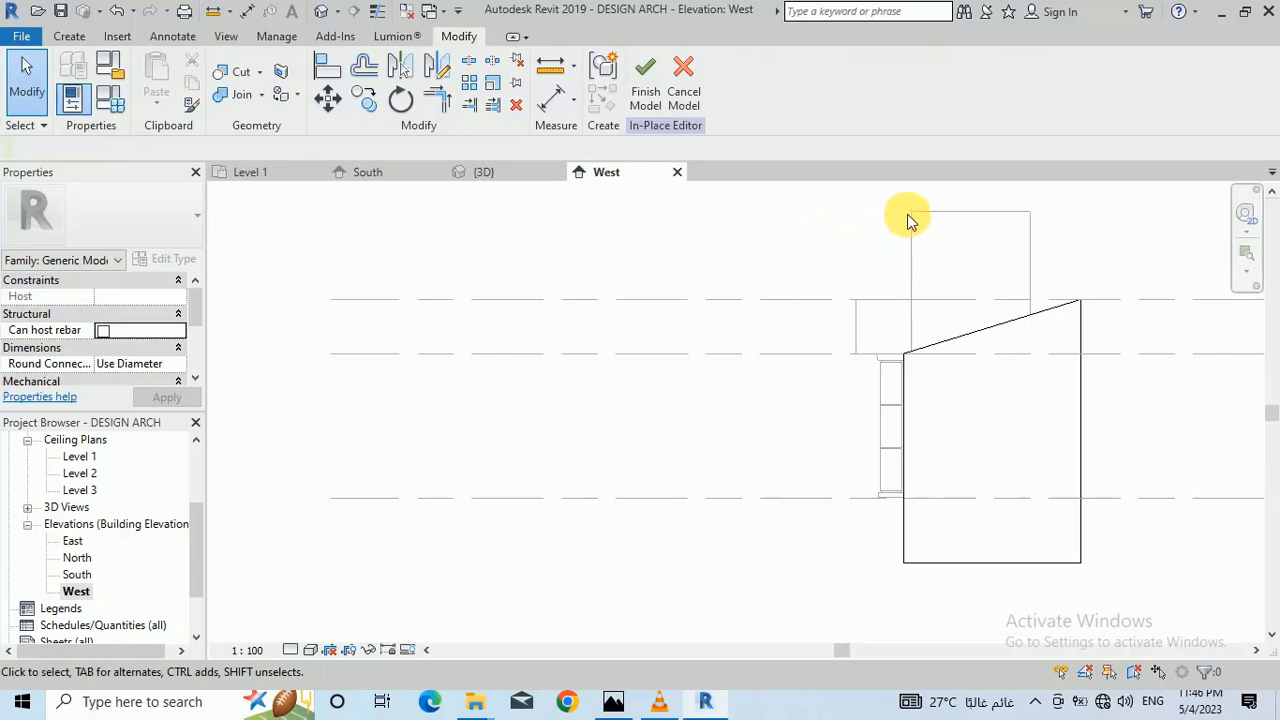
left_click(648, 85)
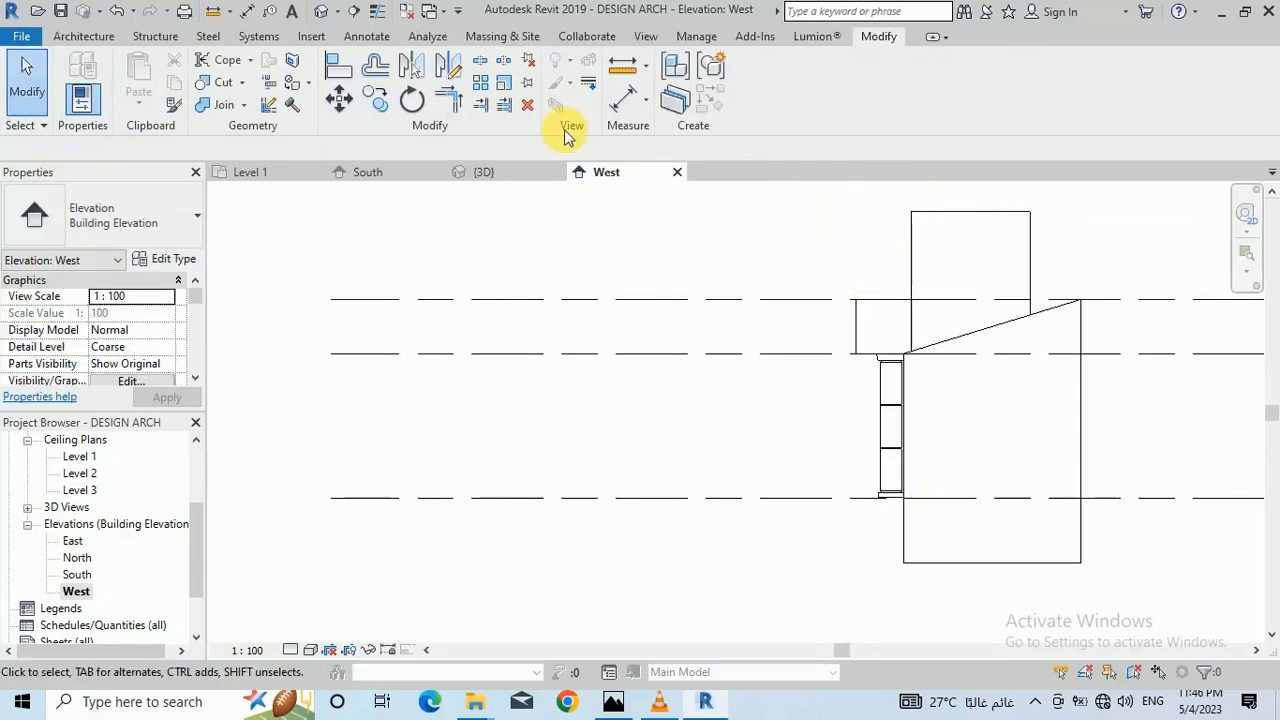
Step: In the 3D view, delete the tall rectangular block surrounding the curved wall
left_click(321, 12)
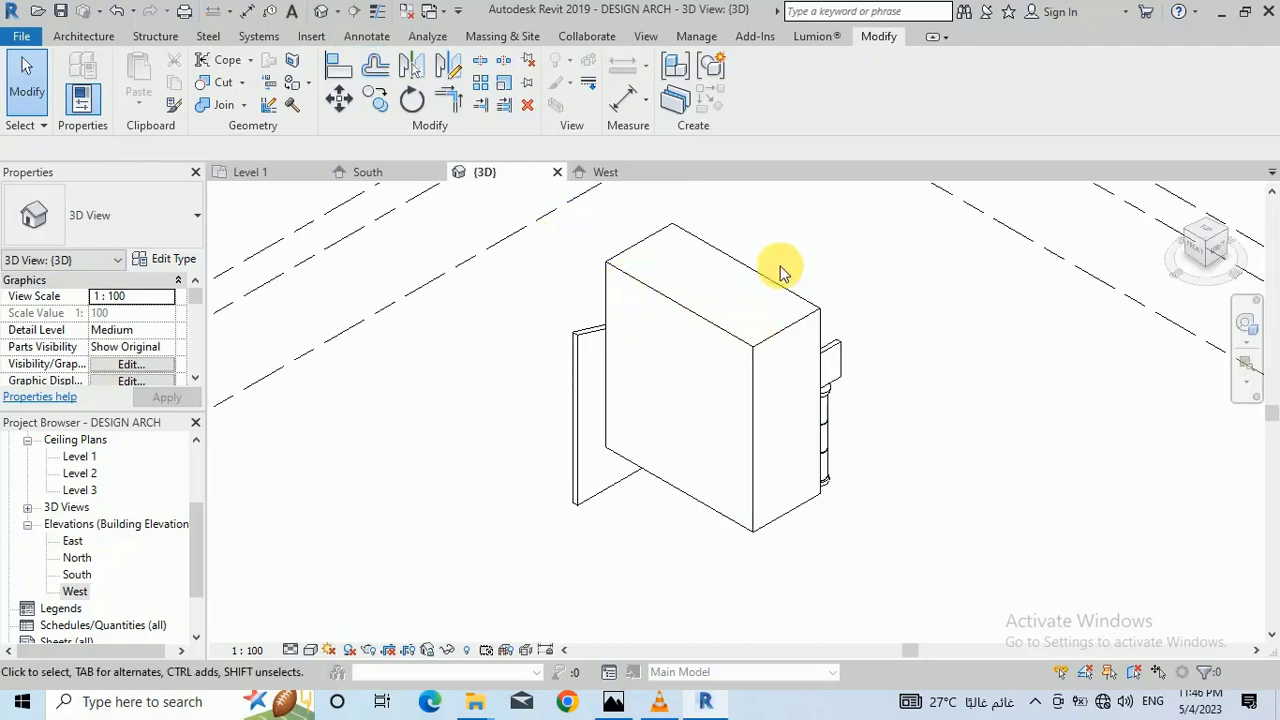
left_click(762, 276)
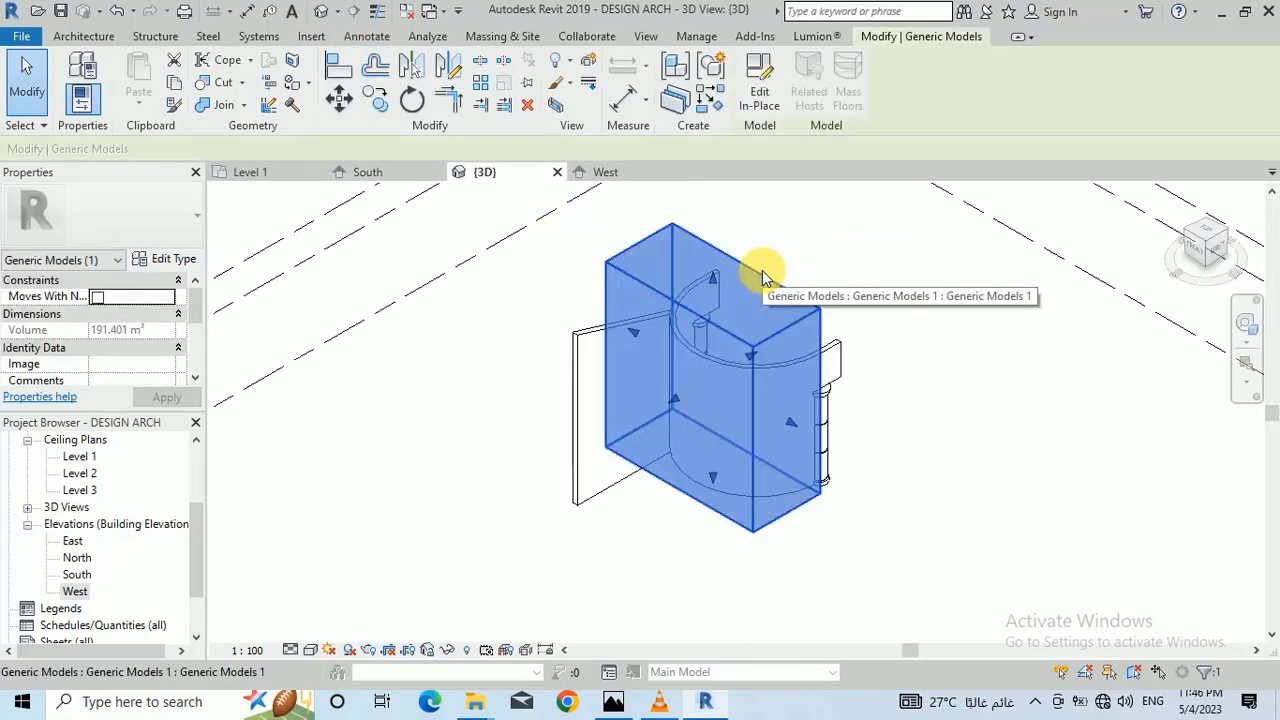
key("Delete")
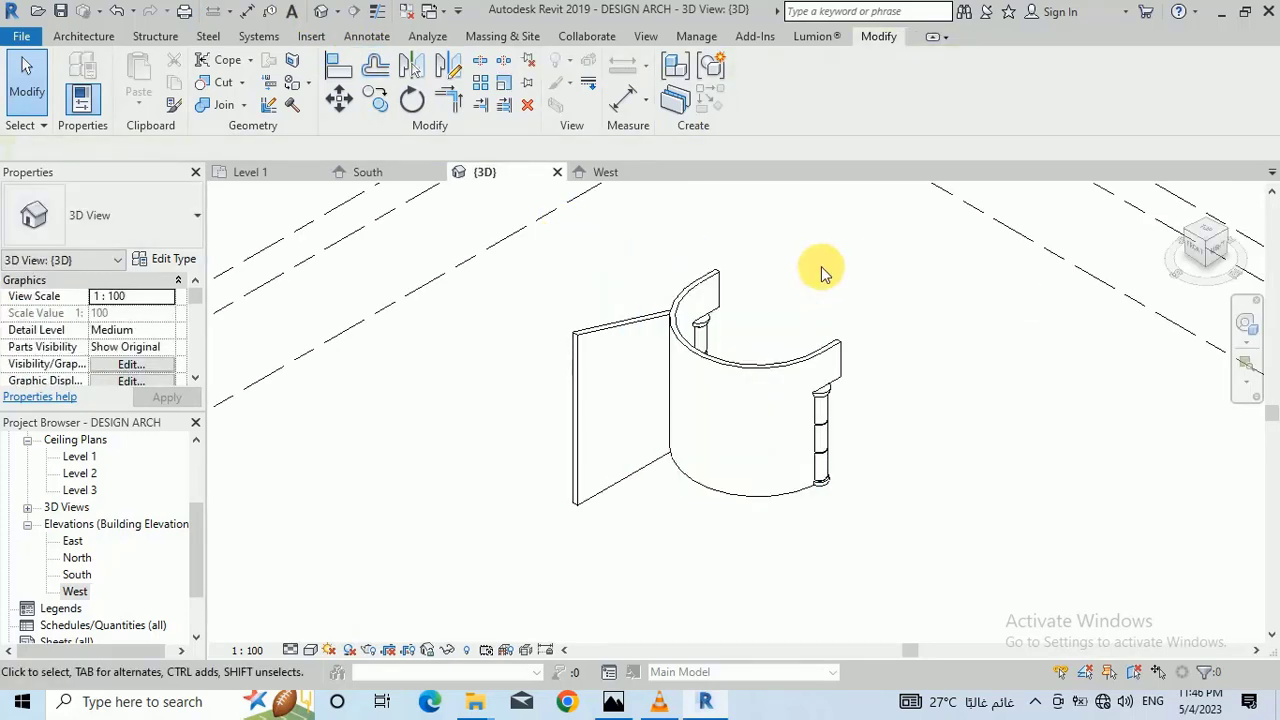
Step: Stretch the thin sloped-top extrusion to a depth of about 7.92 m, across the full width of the curved wall
left_click(604, 336)
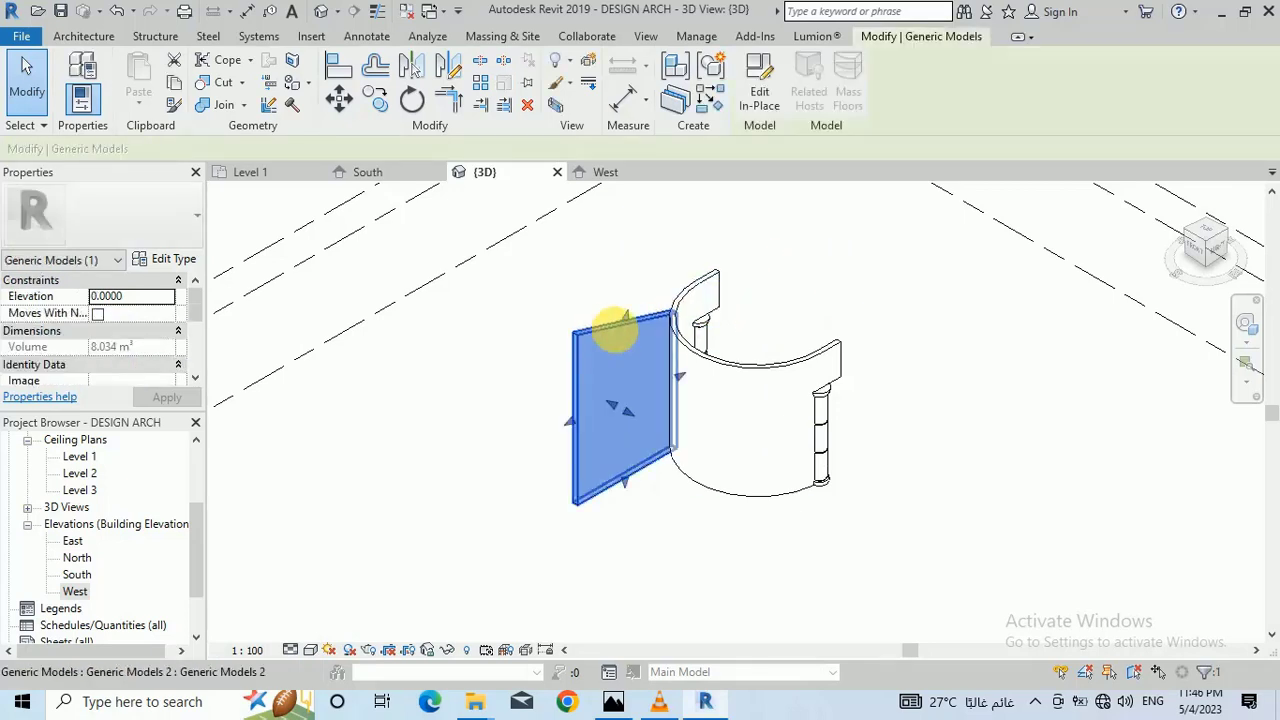
left_click_drag(629, 414, 755, 528)
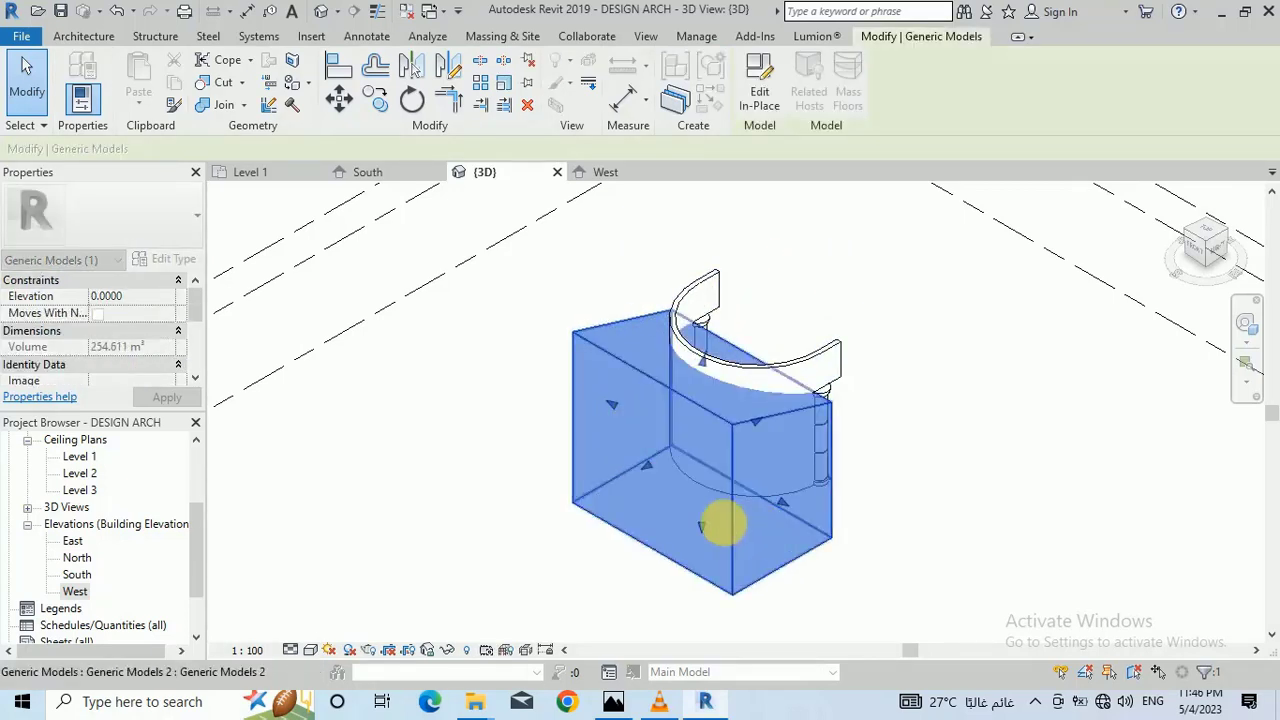
left_click(568, 511)
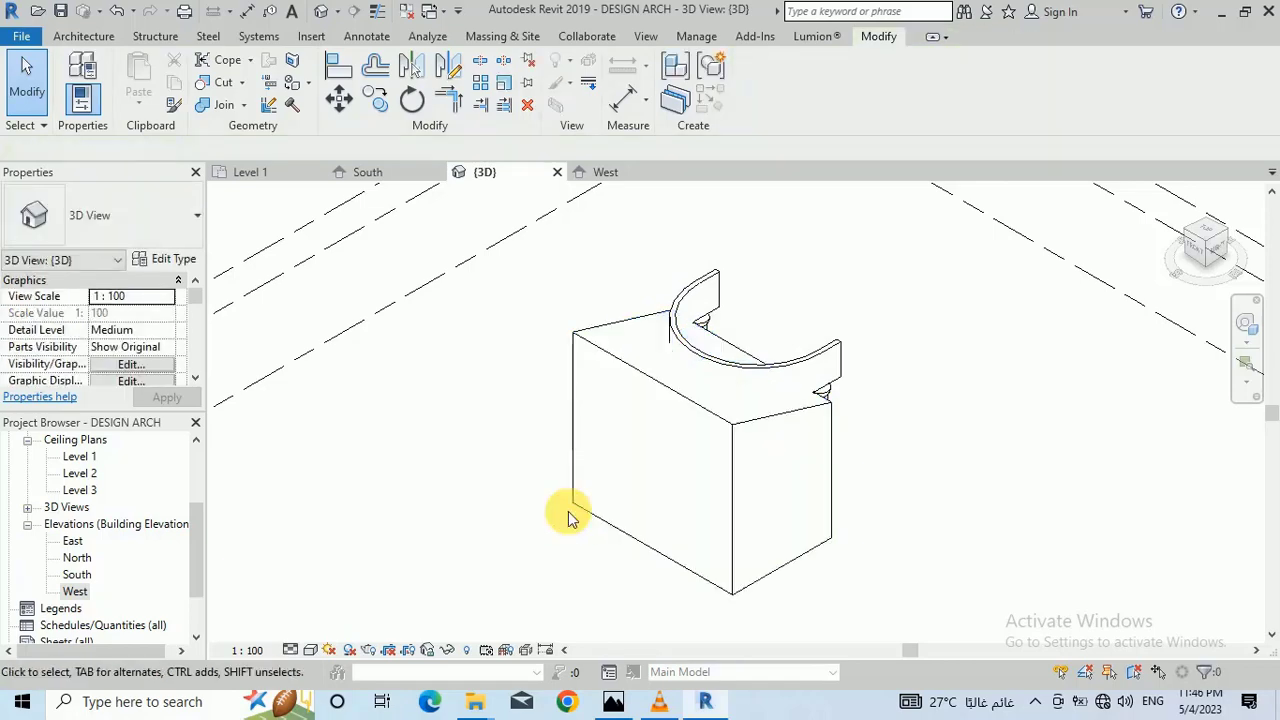
Step: Edit the sloped-top model in place and change its extrusion from Solid to Void
left_click(593, 341)
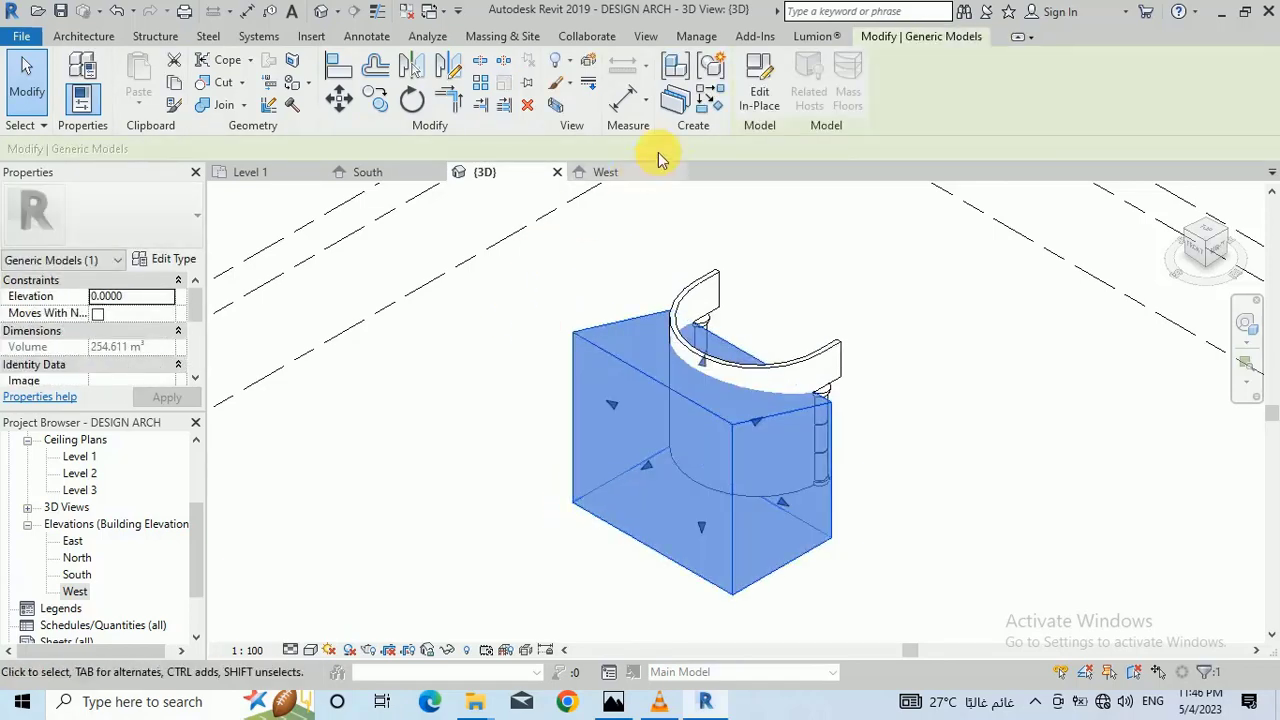
left_click(762, 98)
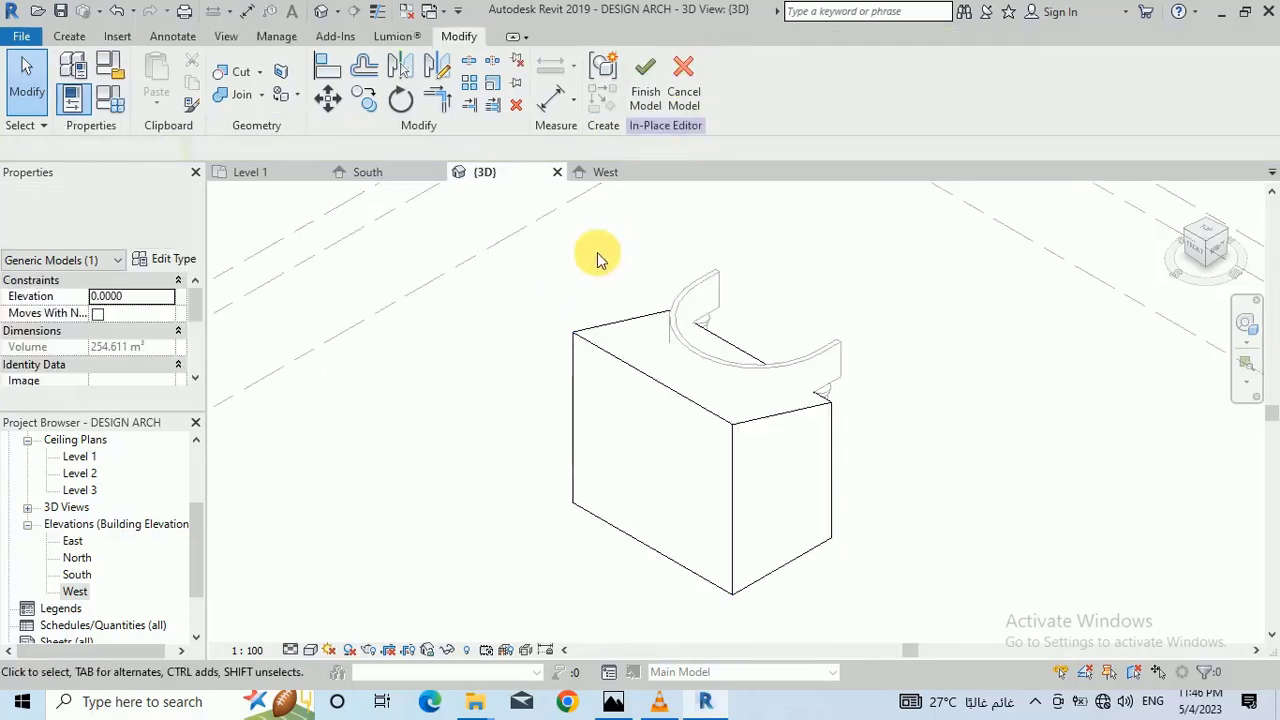
left_click(593, 336)
scroll(160, 355, "down", 5)
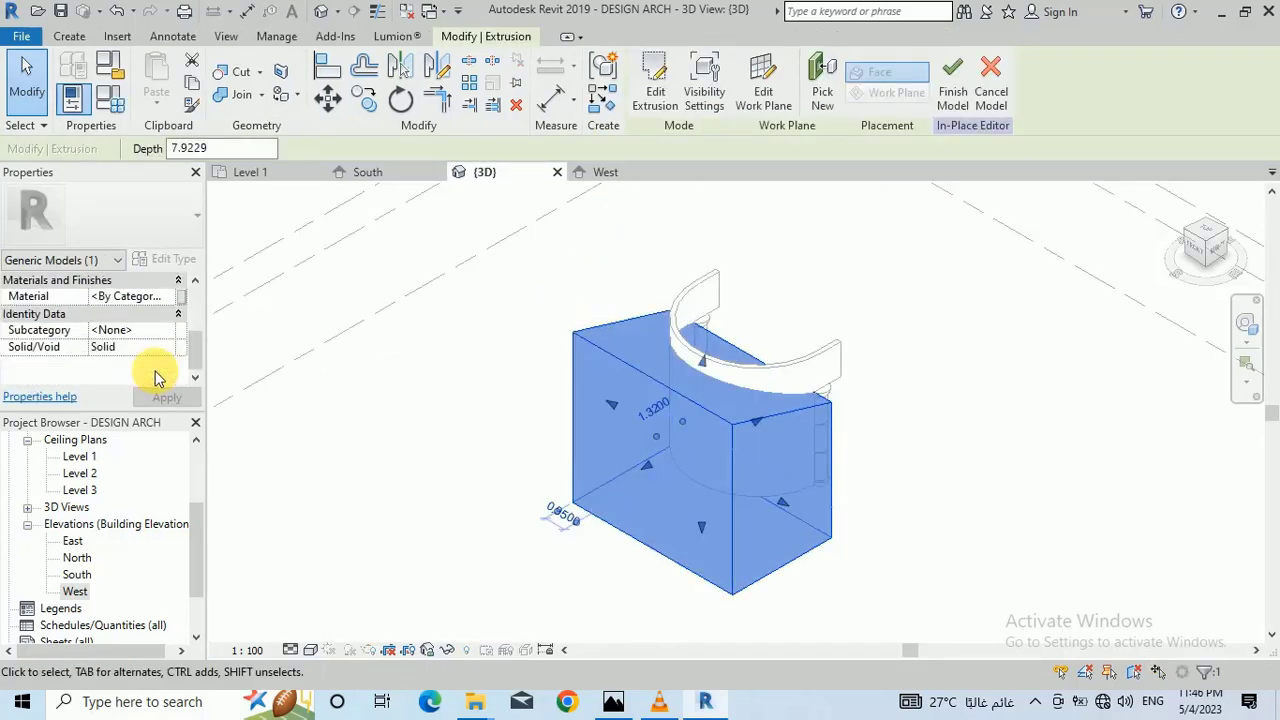
left_click(165, 350)
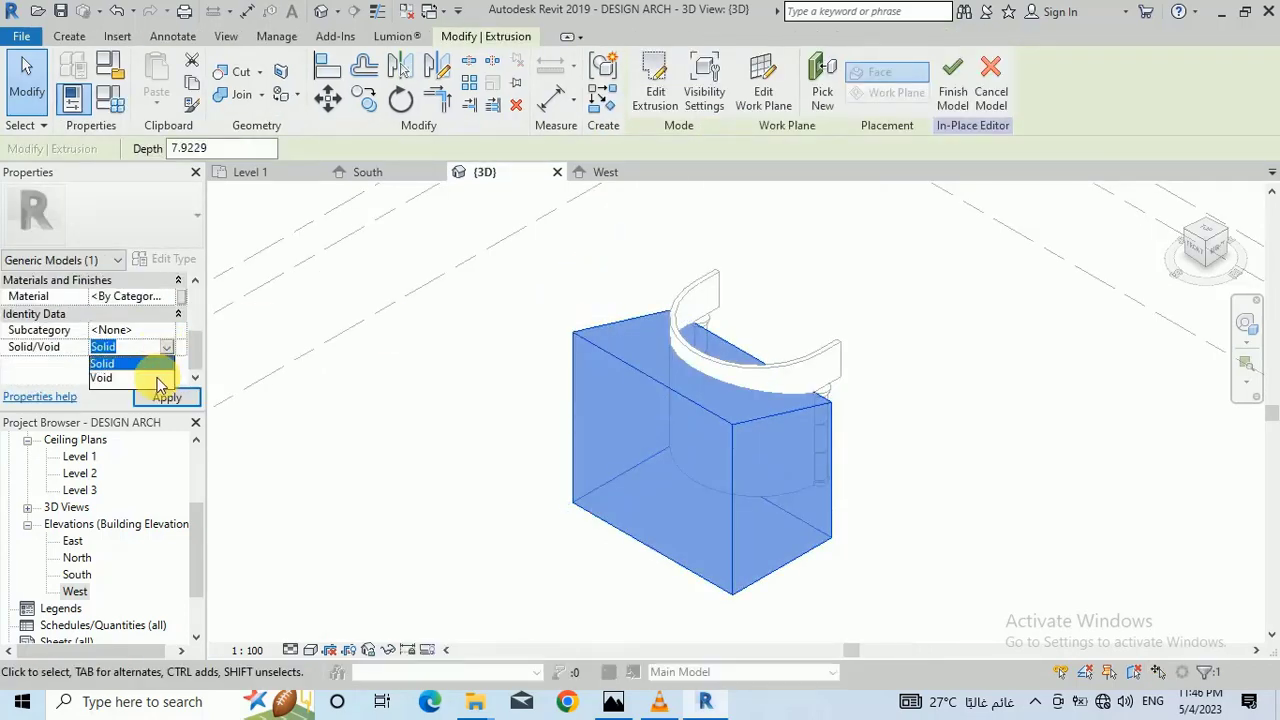
left_click(157, 379)
left_click(547, 322)
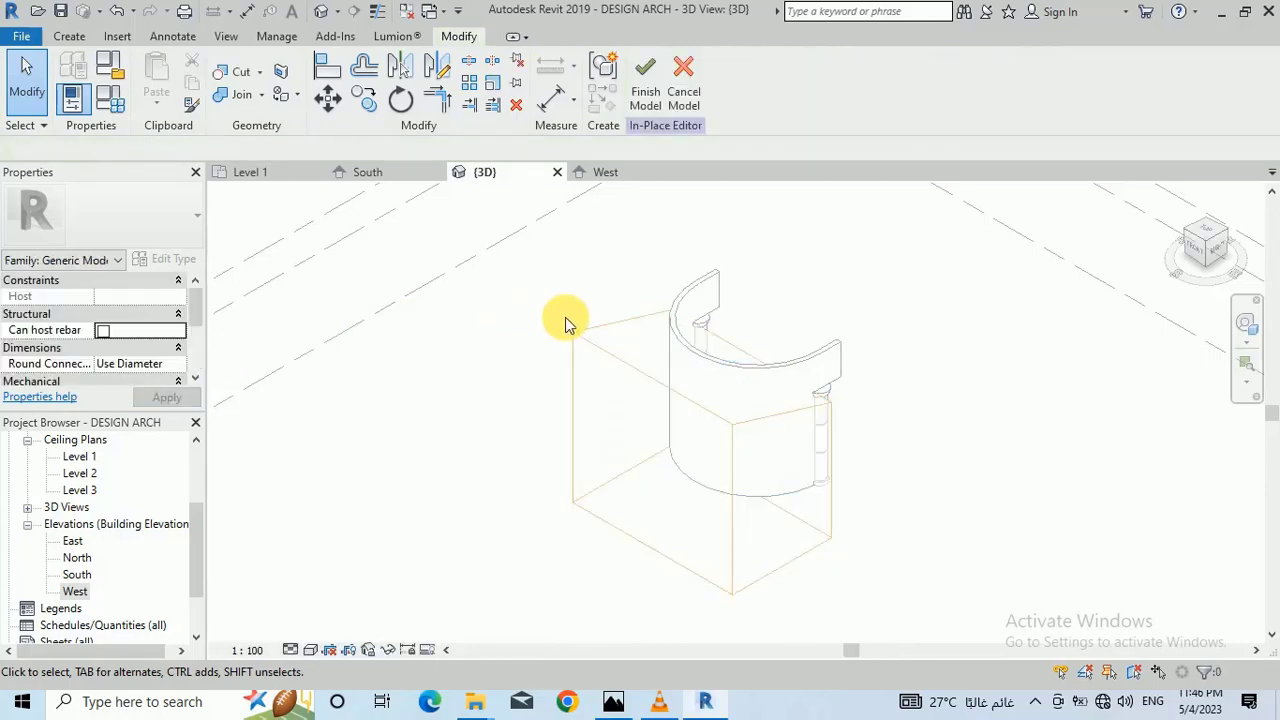
Step: Cut the lower curved wall with the void extrusion
left_click(580, 330)
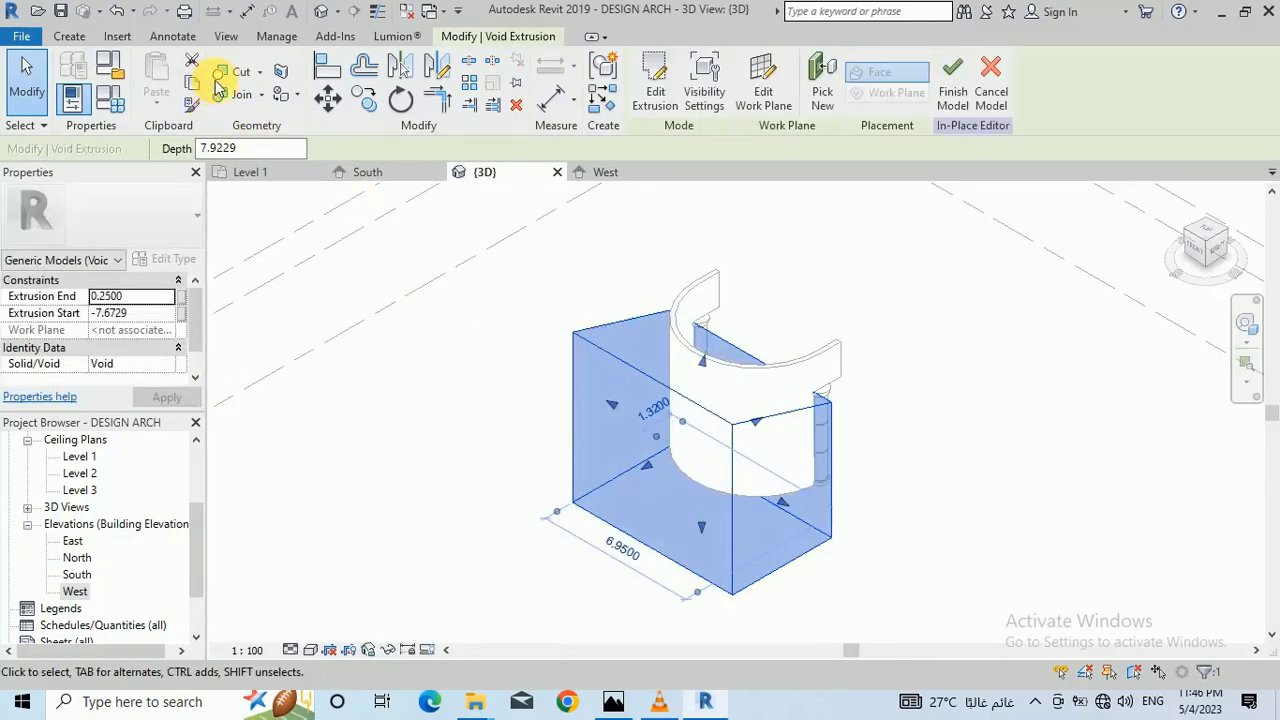
left_click(243, 78)
left_click(677, 292)
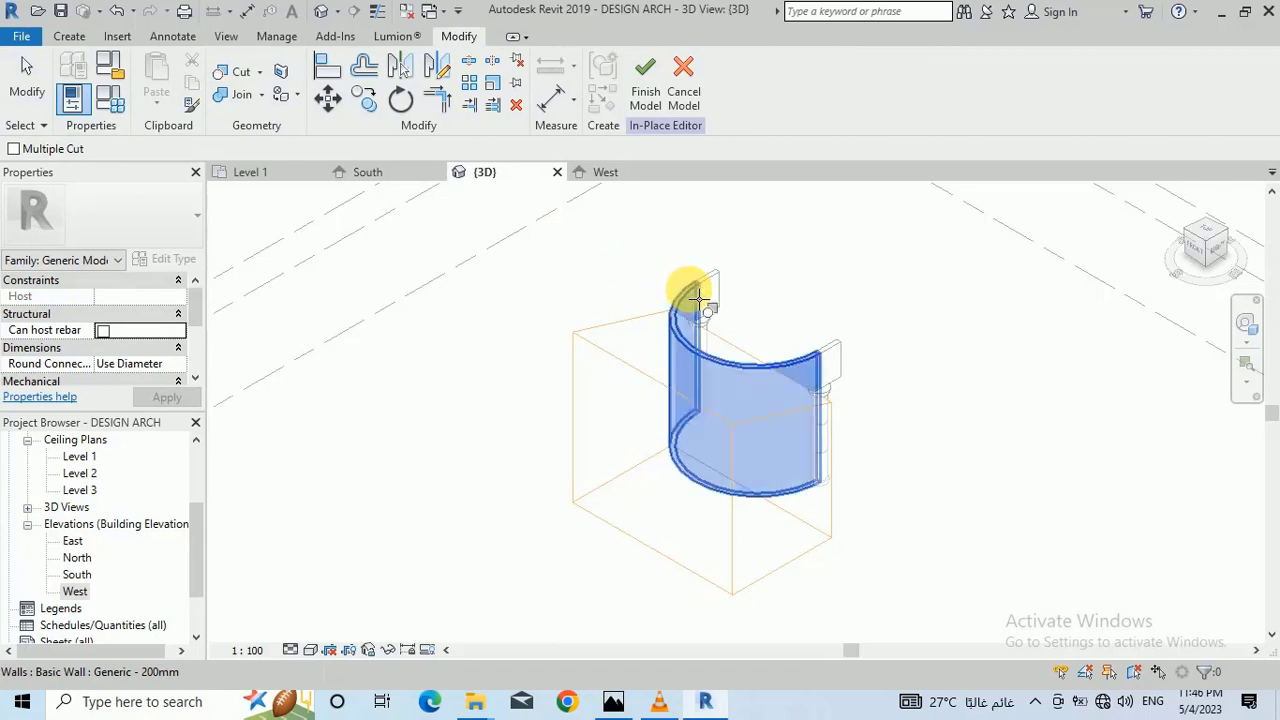
left_click(612, 328)
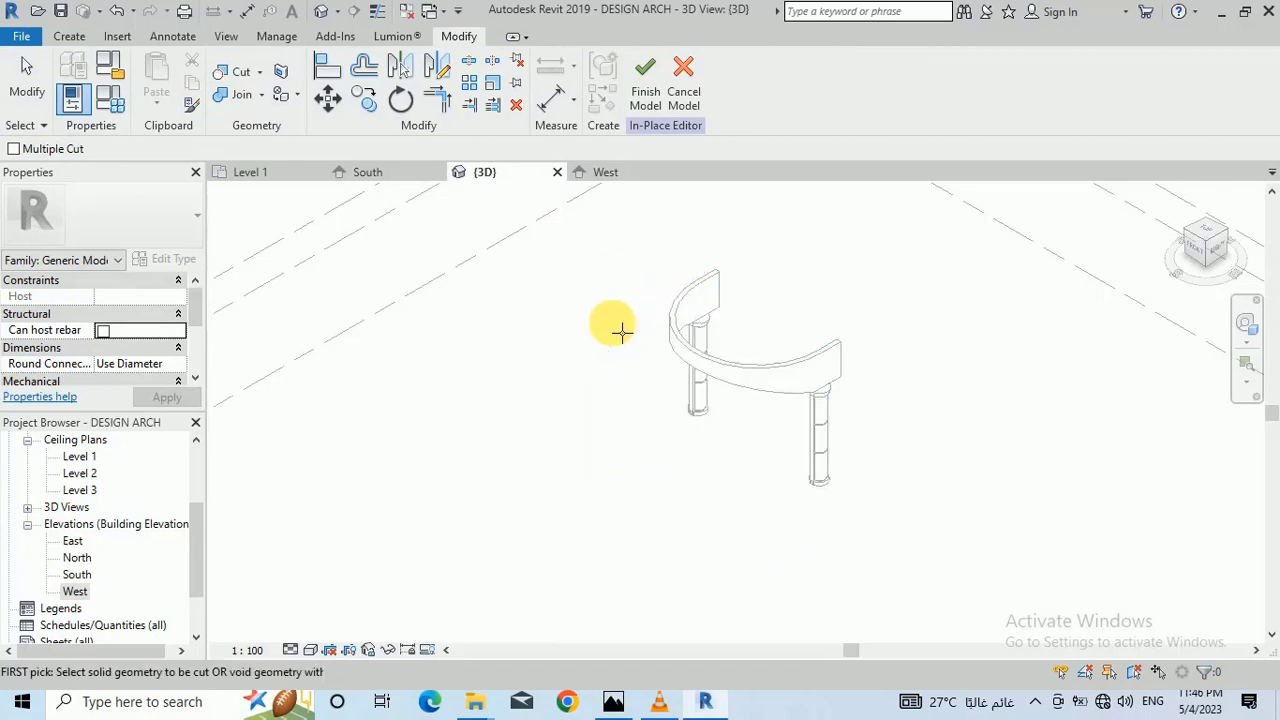
Step: Finish the in-place void model and orbit the 3D view to inspect the sloped underside of the curved wall
left_click(645, 78)
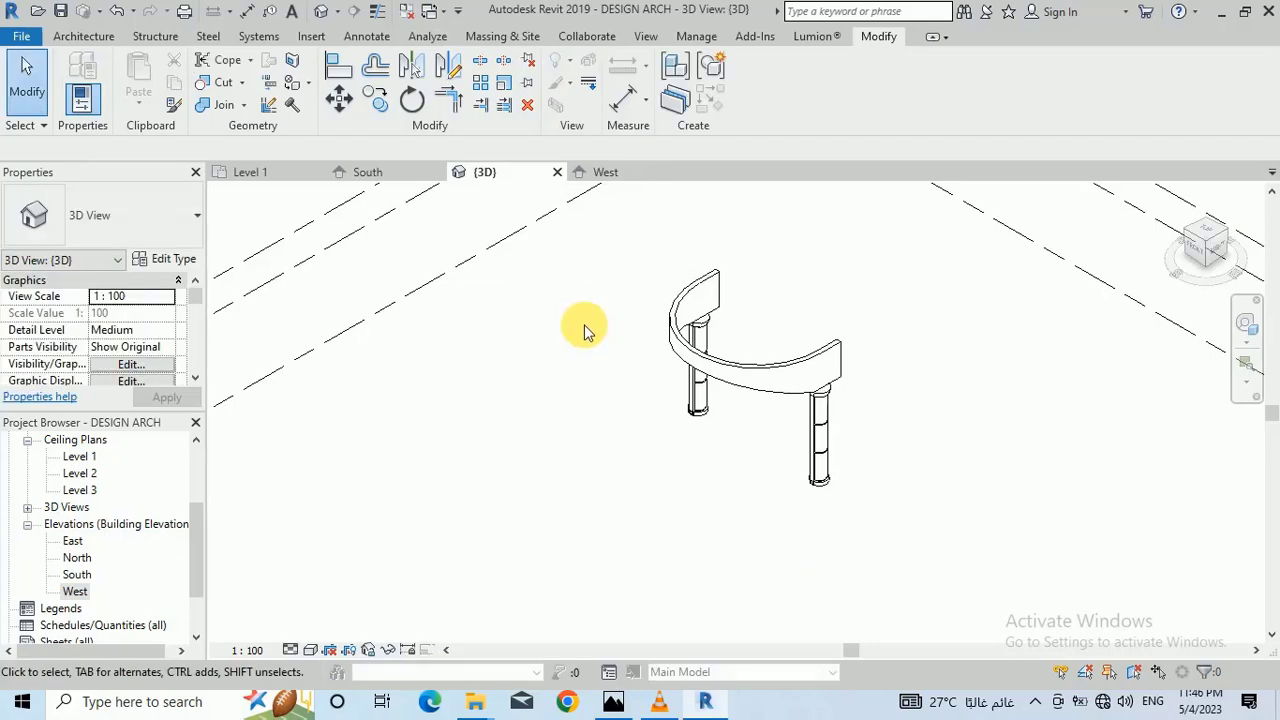
left_click(1245, 323)
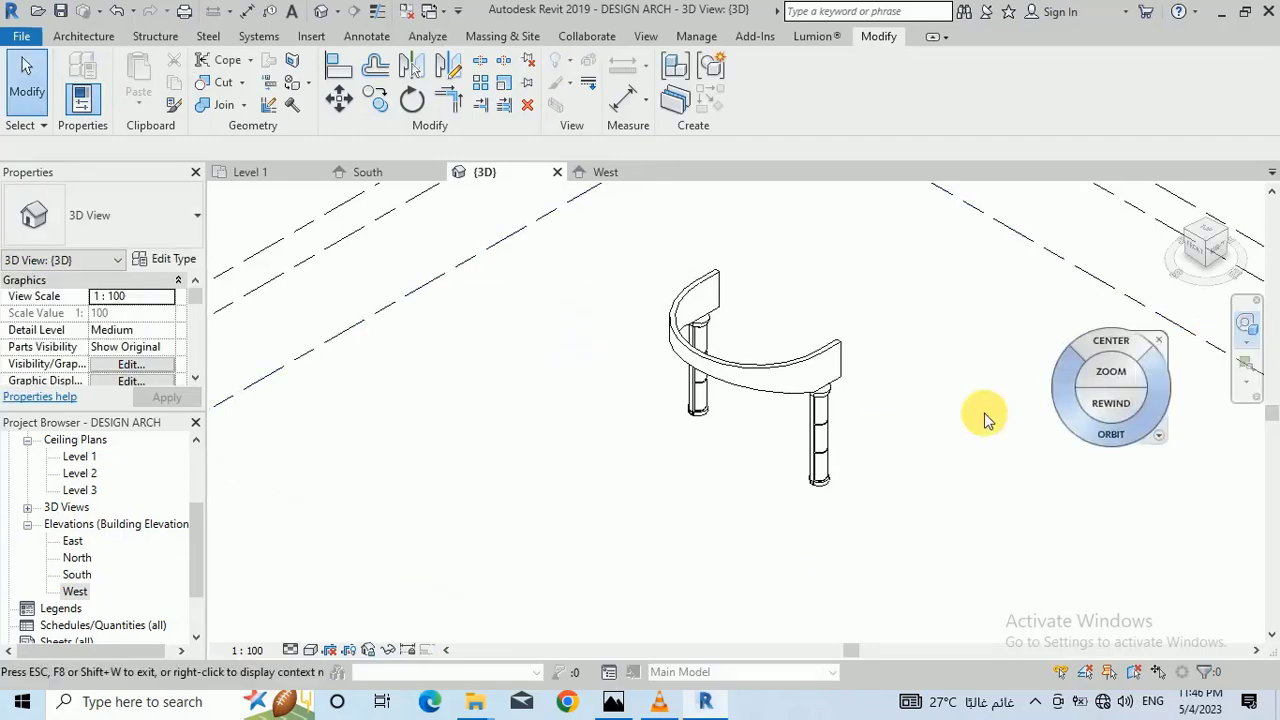
left_click_drag(648, 463, 990, 430)
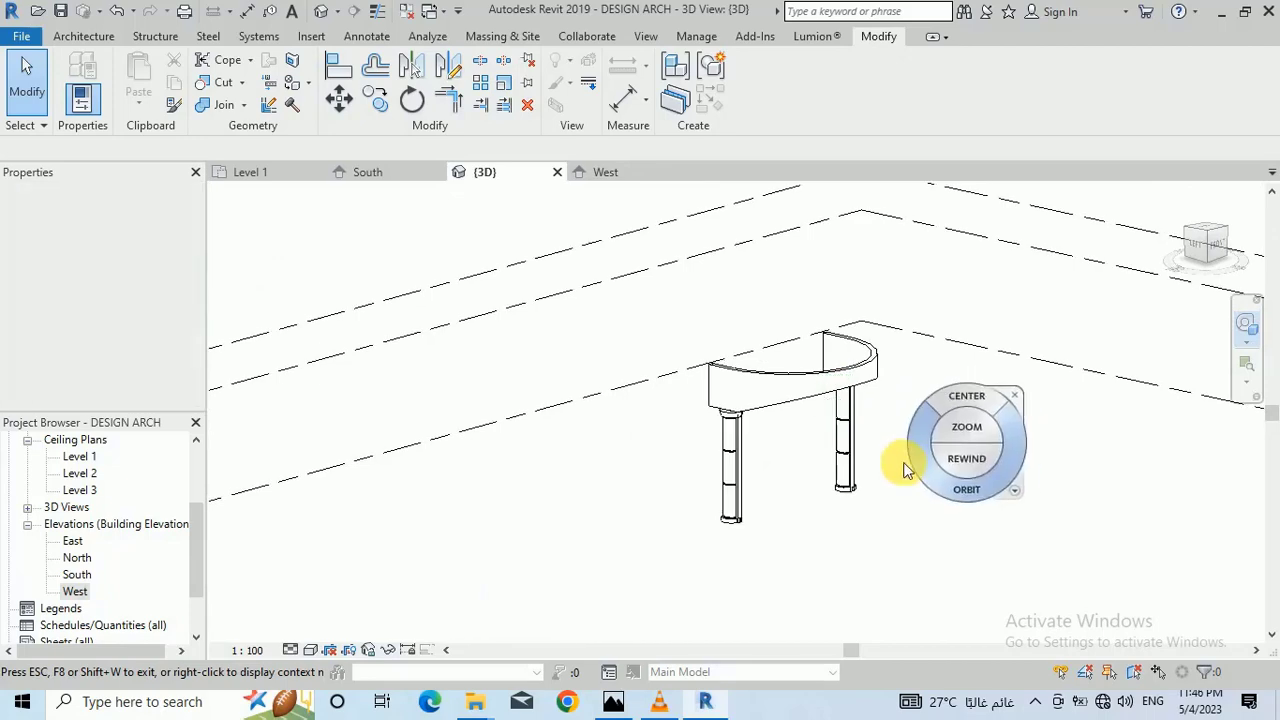
left_click(27, 82)
scroll(877, 443, "up", 2)
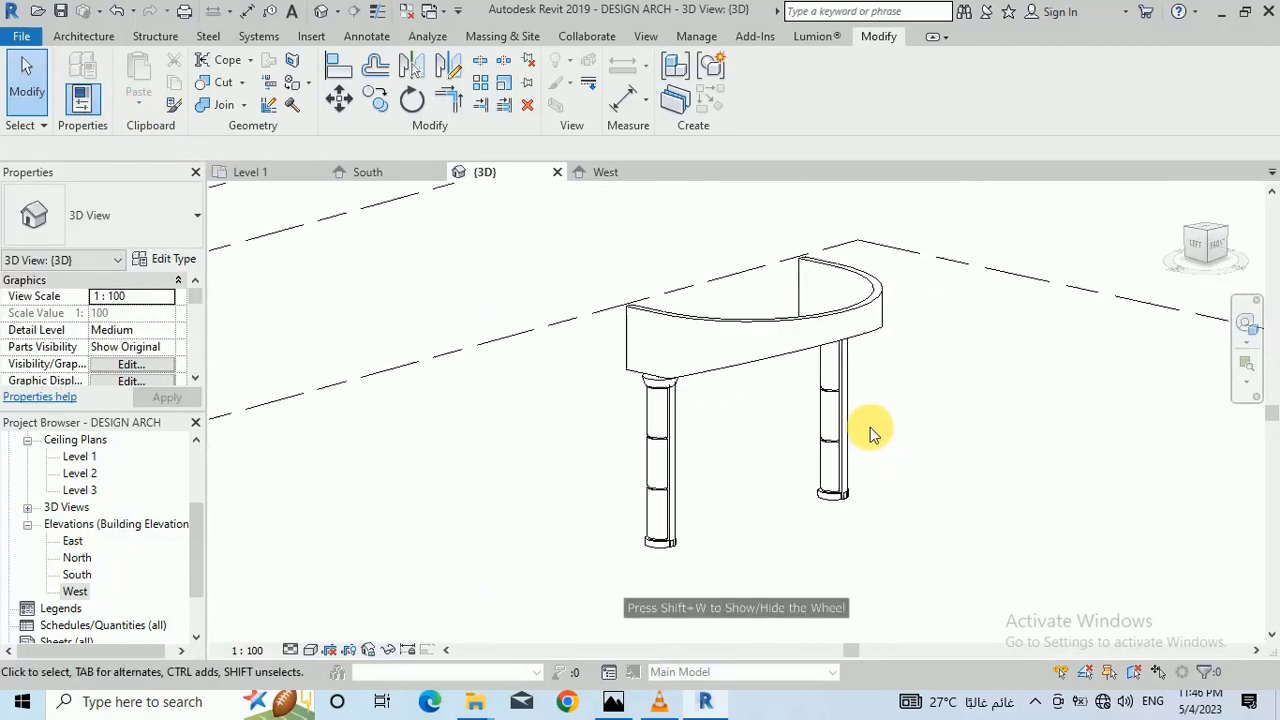
Step: Stretch the top of the curved wall slightly upward, above the tops of the straight end walls
left_click(811, 318)
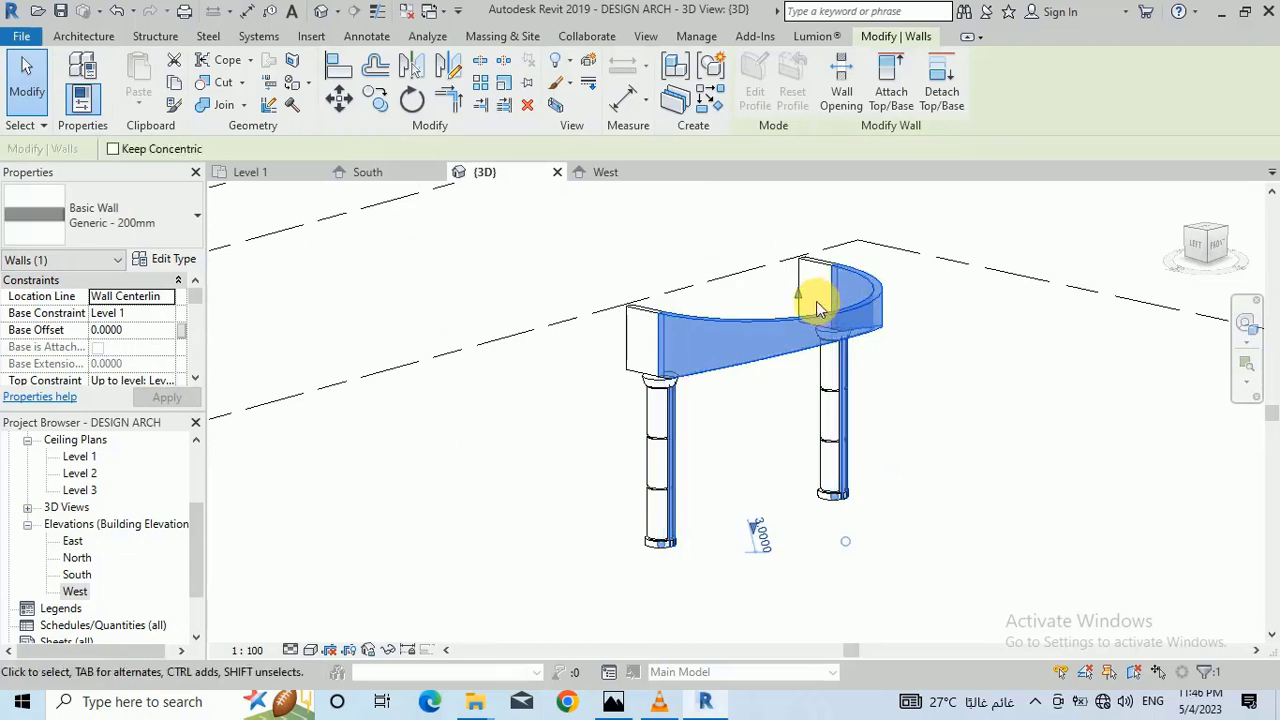
left_click_drag(800, 300, 800, 288)
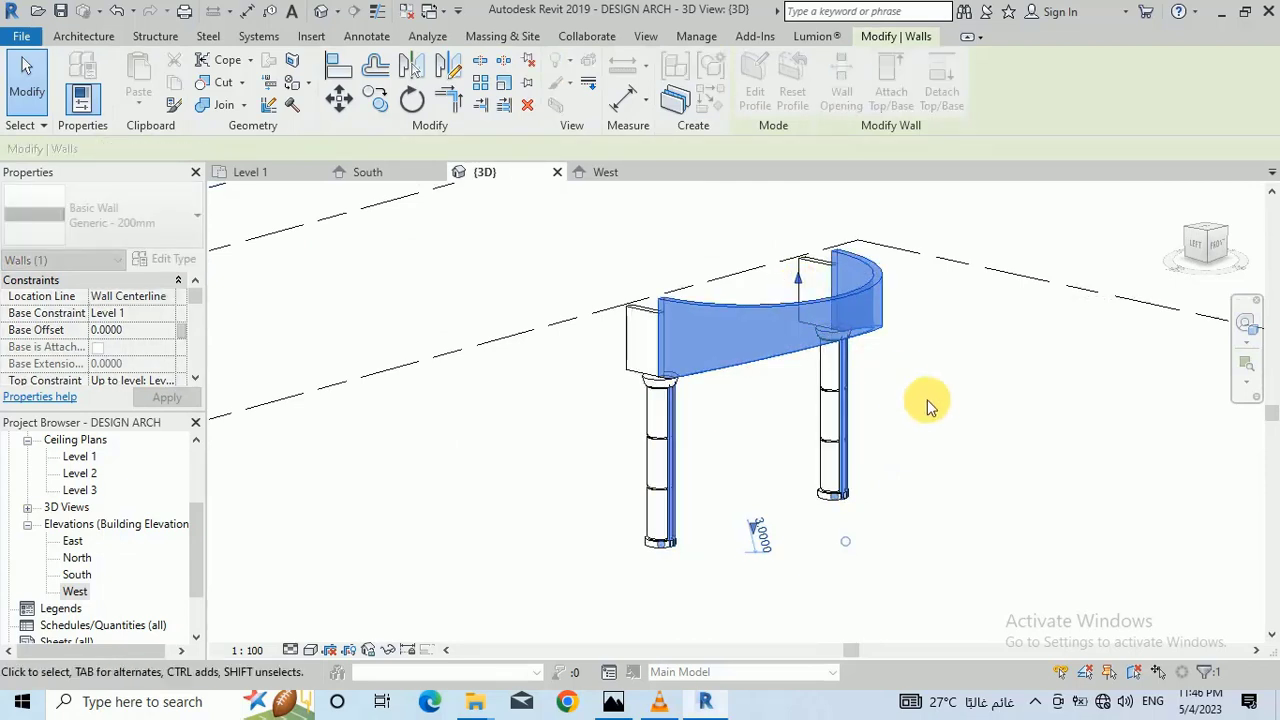
left_click(935, 408)
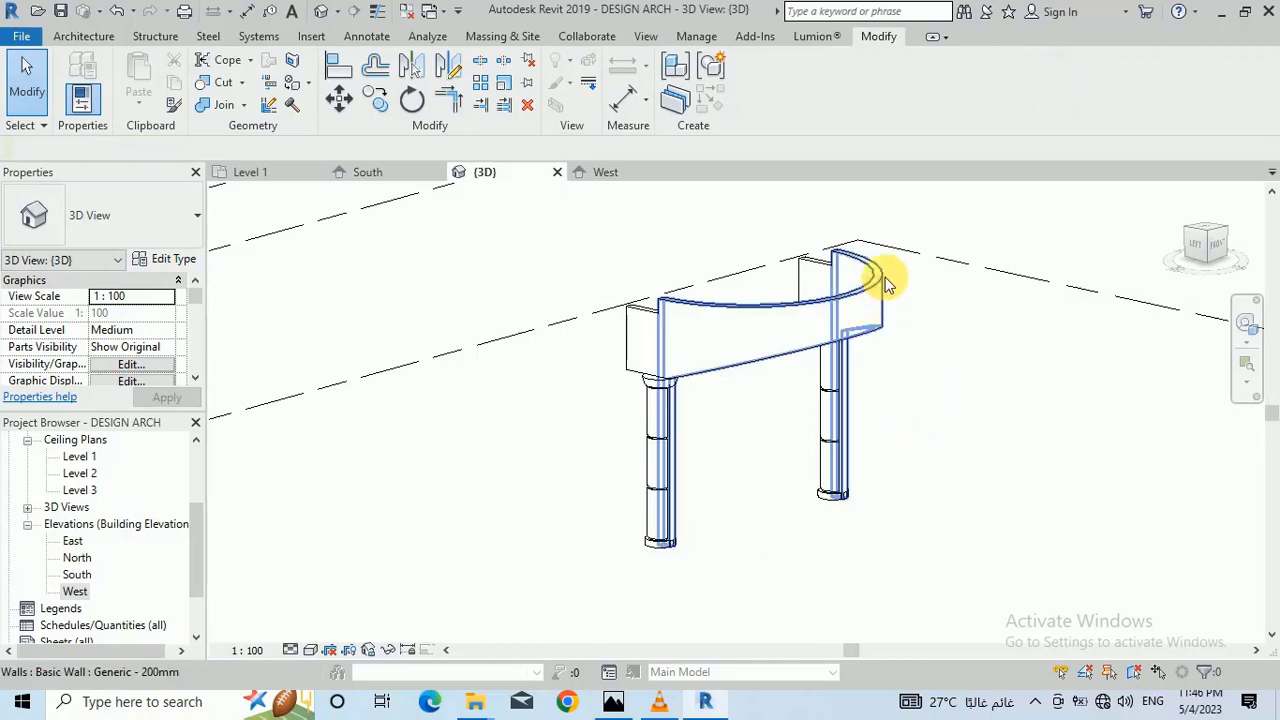
Step: Inspect the raised curved wall and its sloped underside in the 3D view and the West elevation
scroll(882, 285, "up", 2)
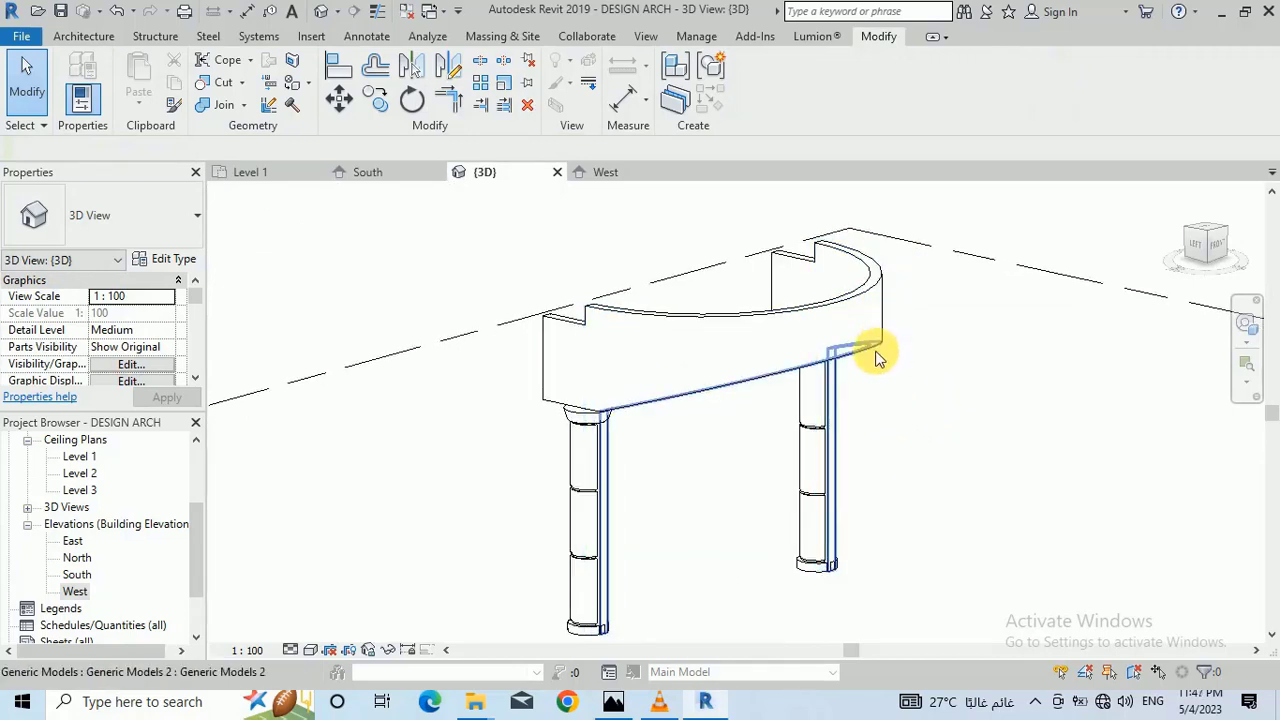
scroll(877, 352, "down", 1)
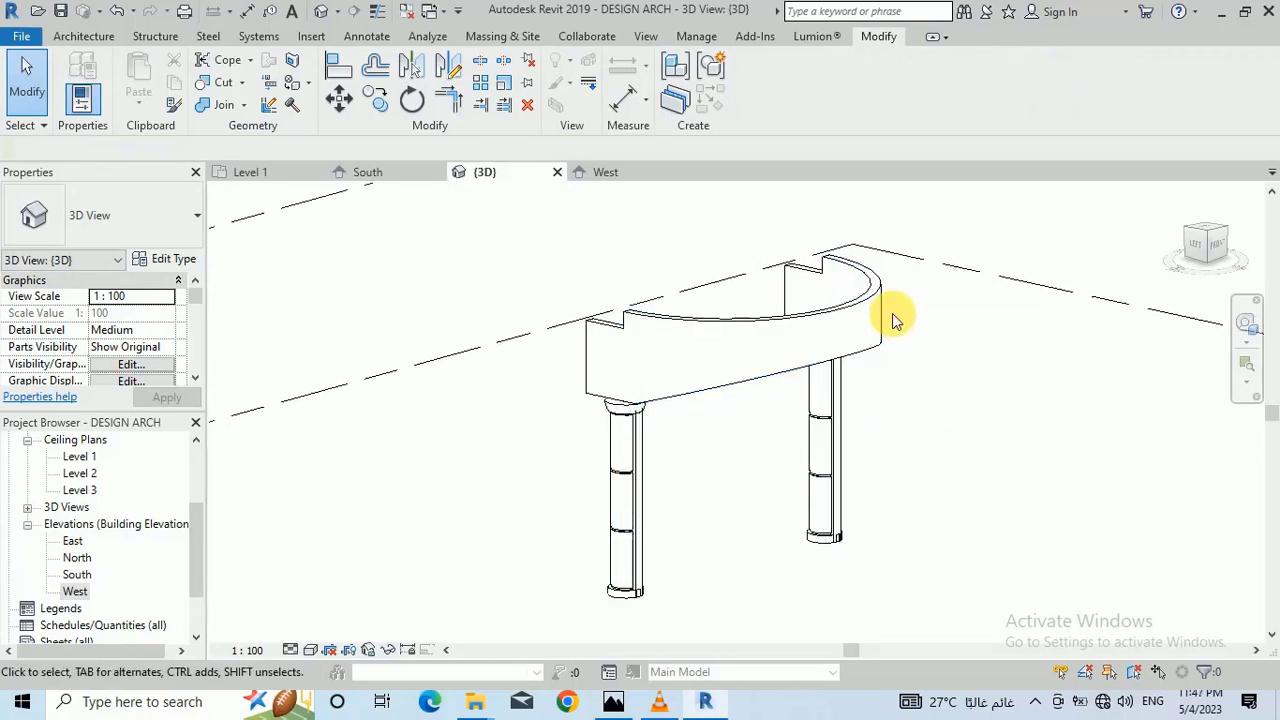
scroll(893, 307, "down", 1)
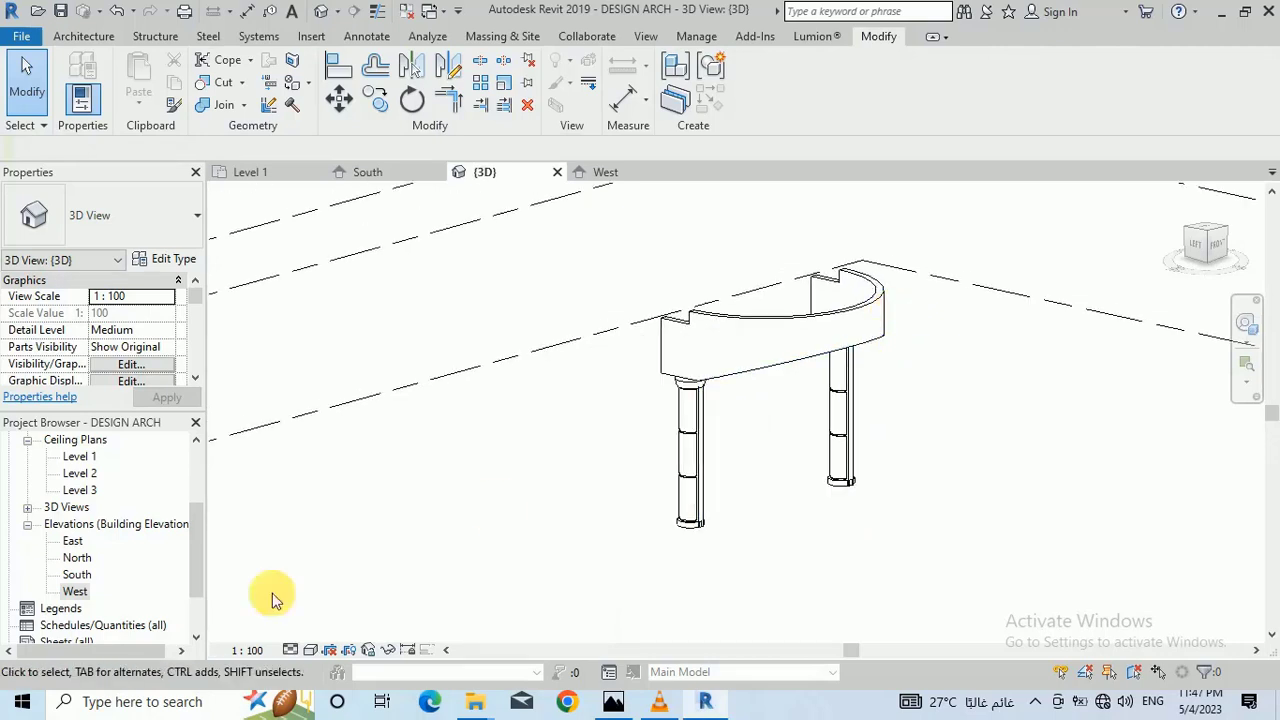
double_click(76, 591)
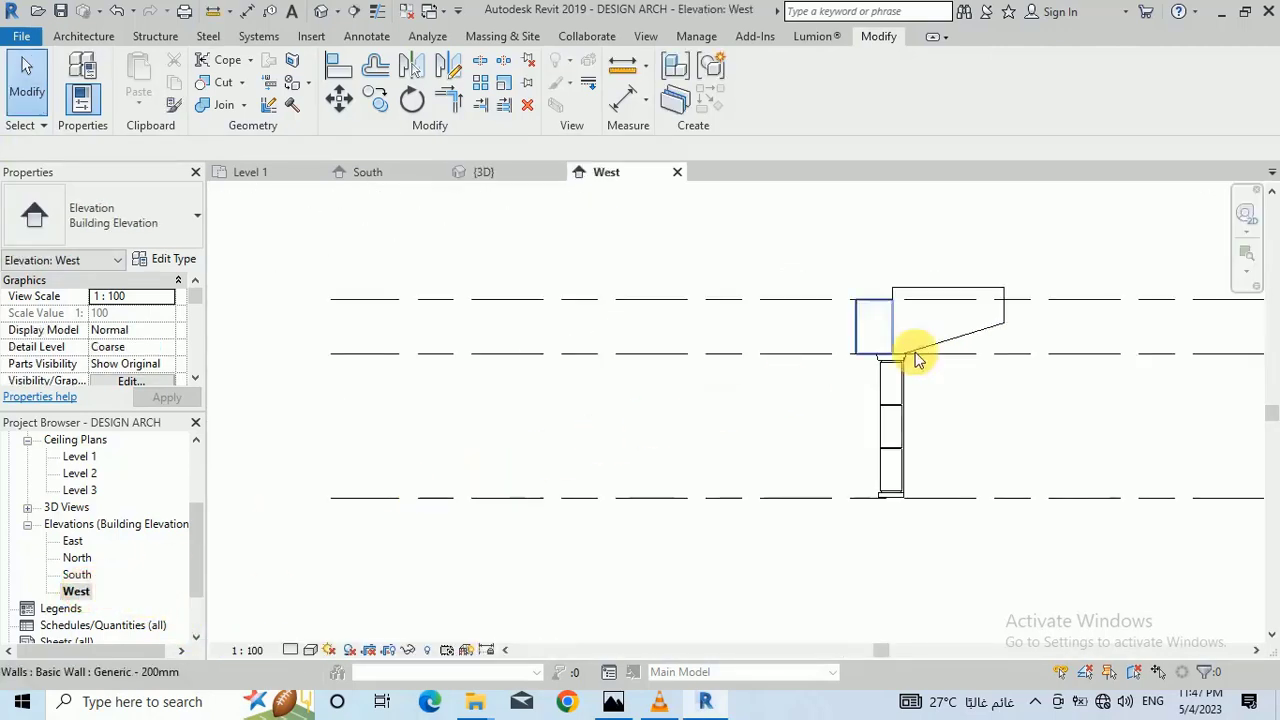
scroll(1050, 315, "up", 2)
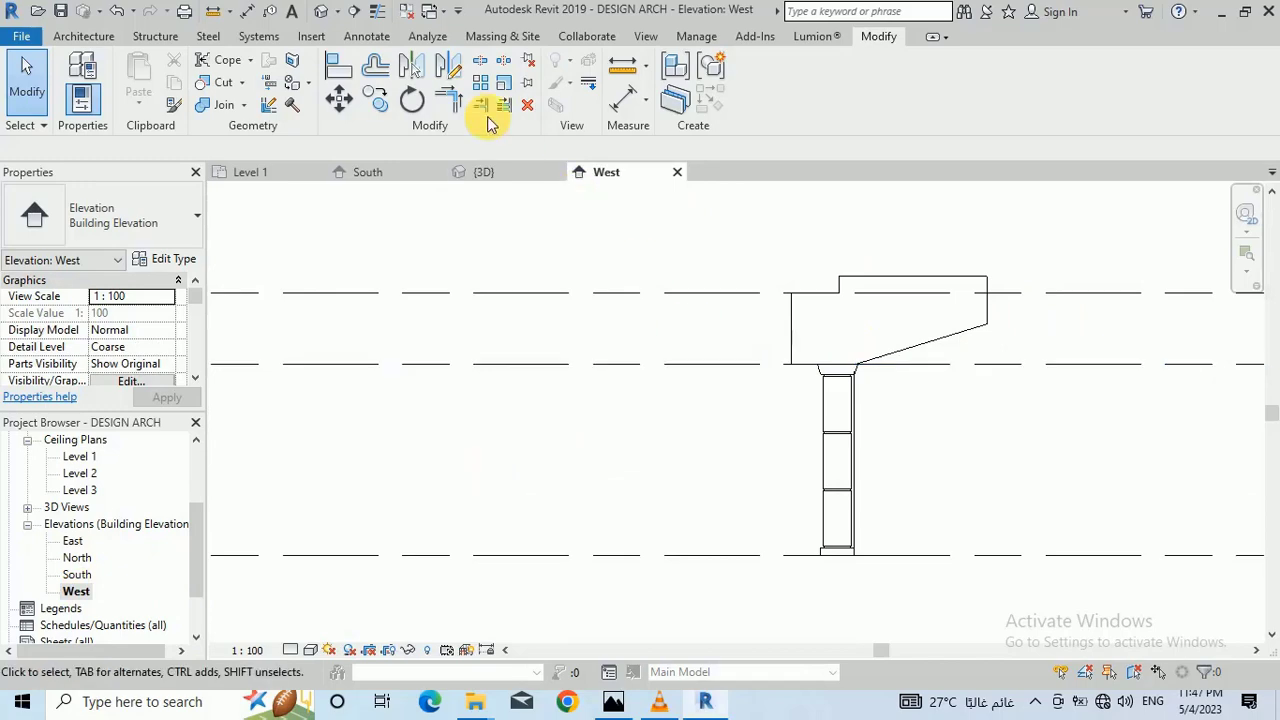
left_click(322, 12)
middle_click_drag(794, 300, 867, 367, "shift")
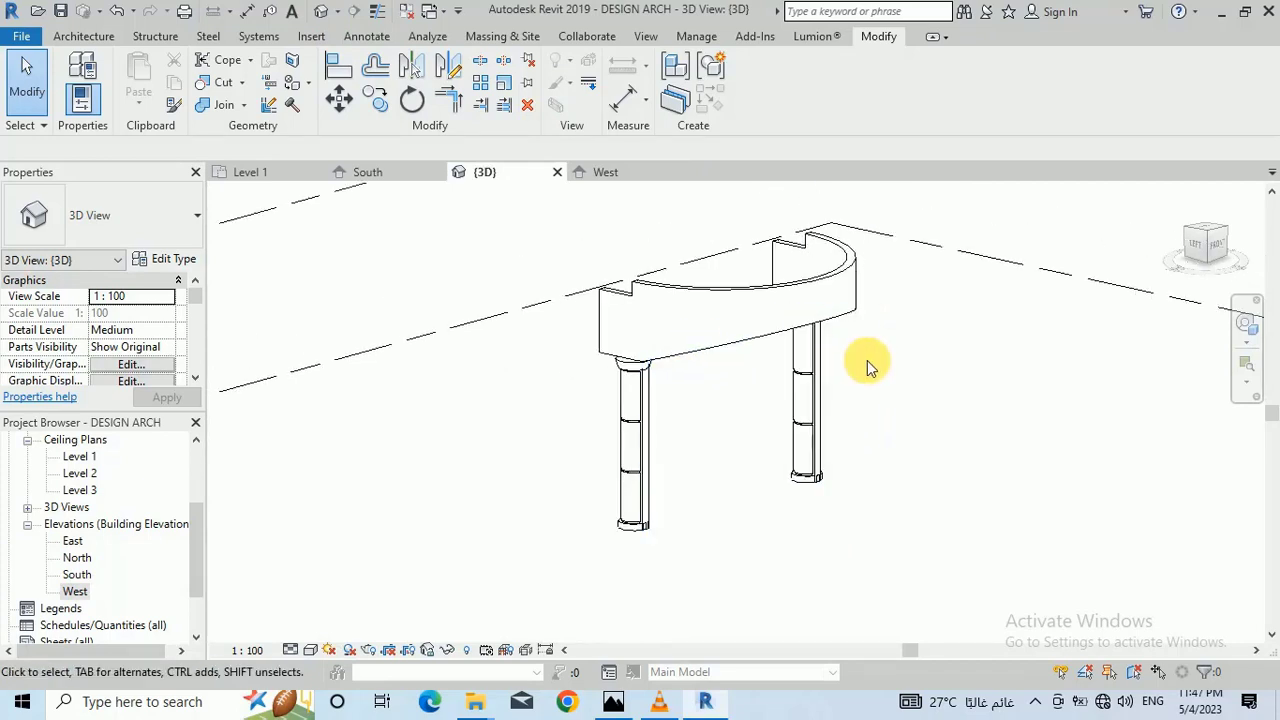
Step: Edit the in-place void model beneath the curved wall and open its extrusion sketch in the West elevation
left_click(709, 355)
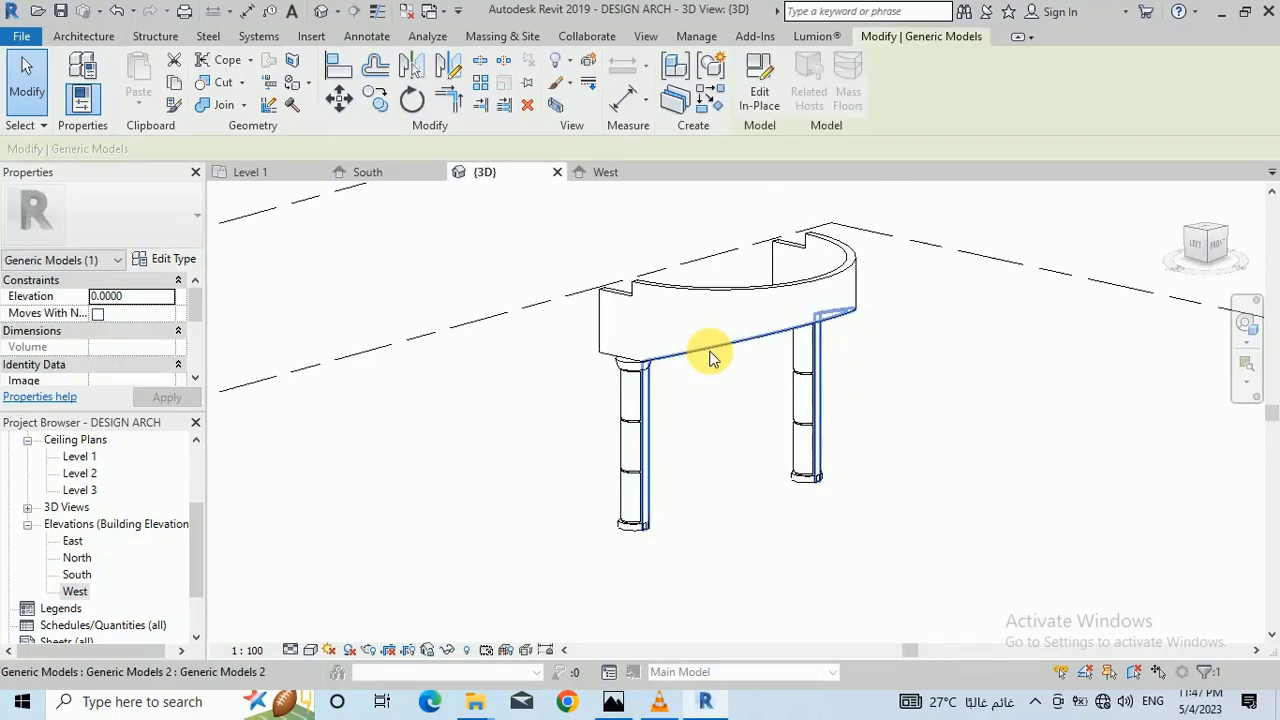
left_click(760, 100)
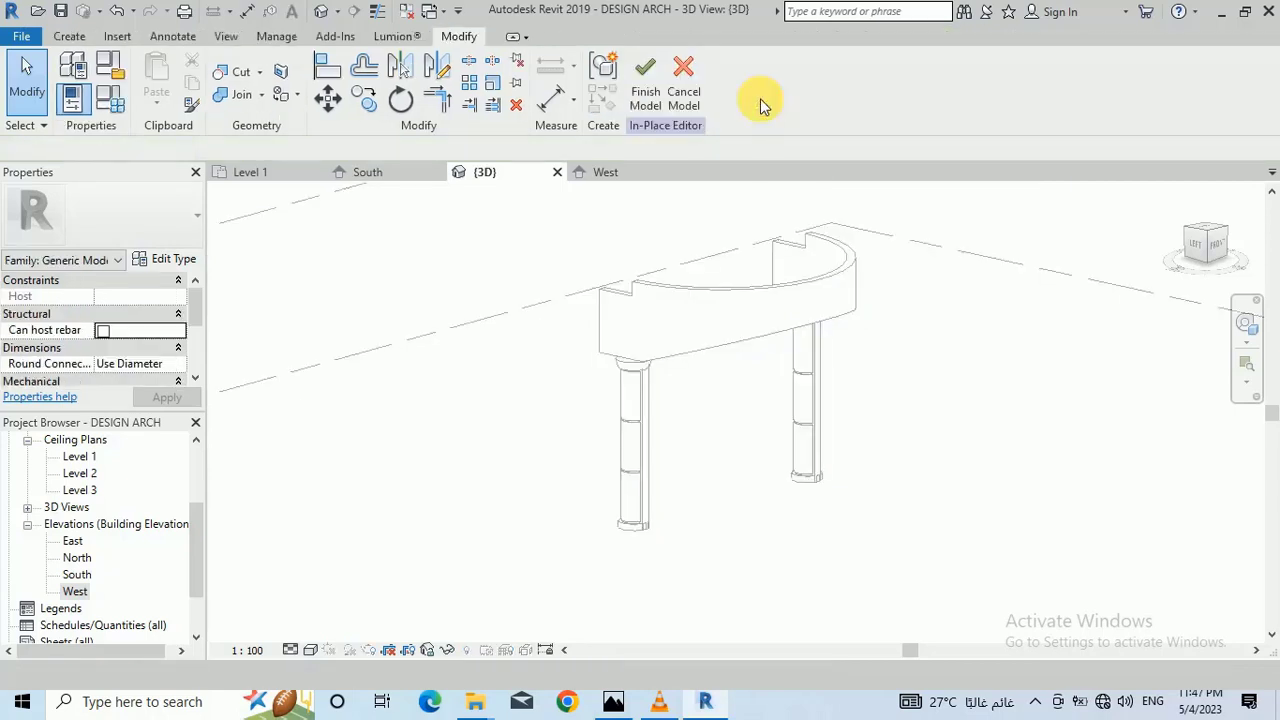
scroll(230, 505, "down", 1)
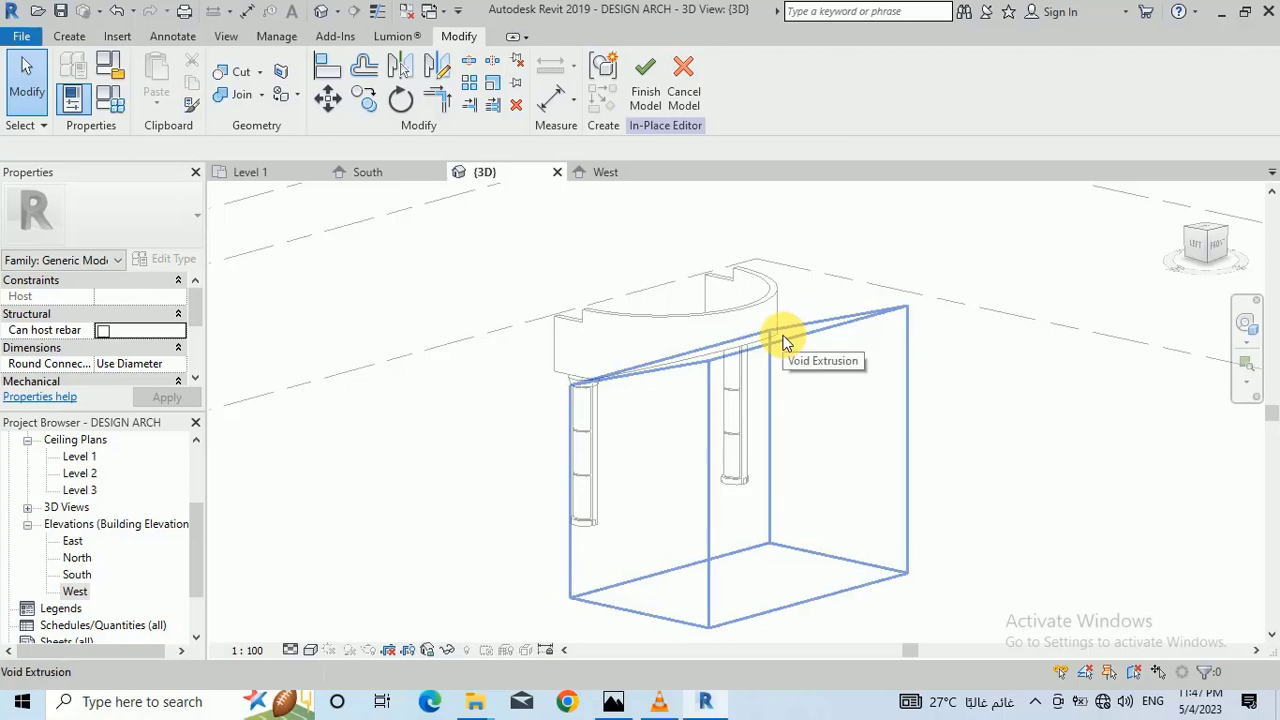
left_click(783, 340)
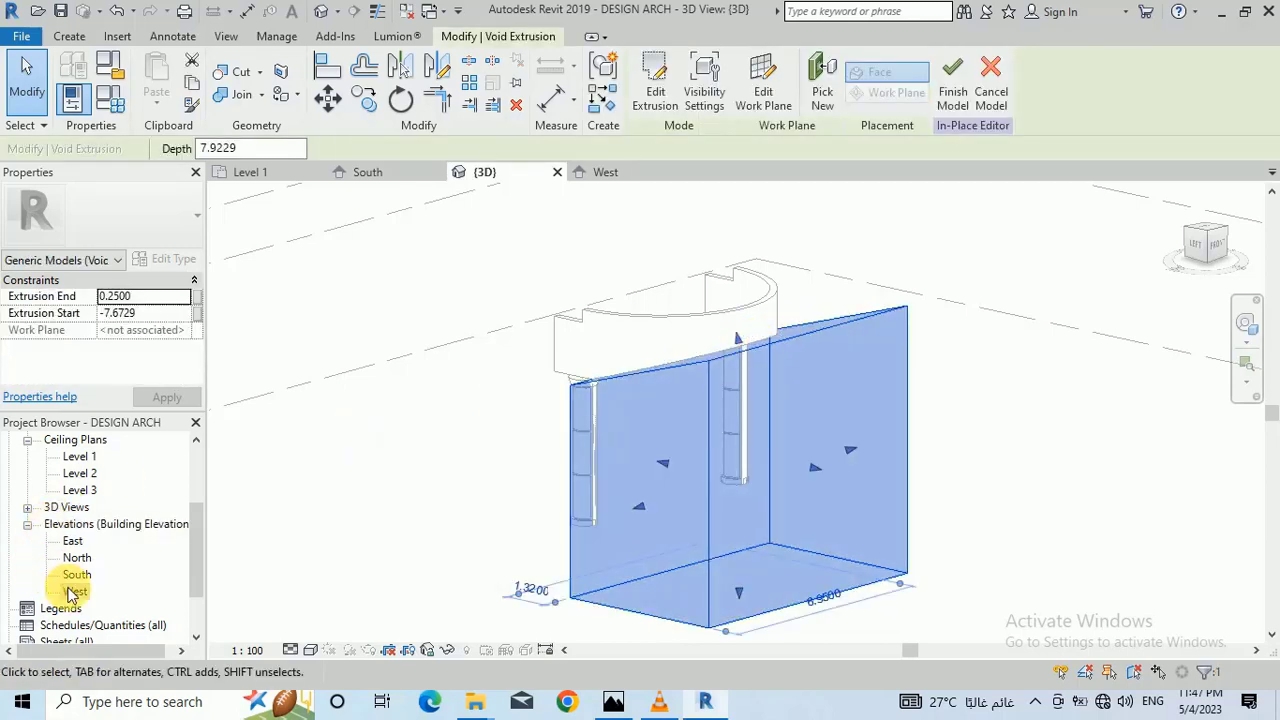
left_click(658, 100)
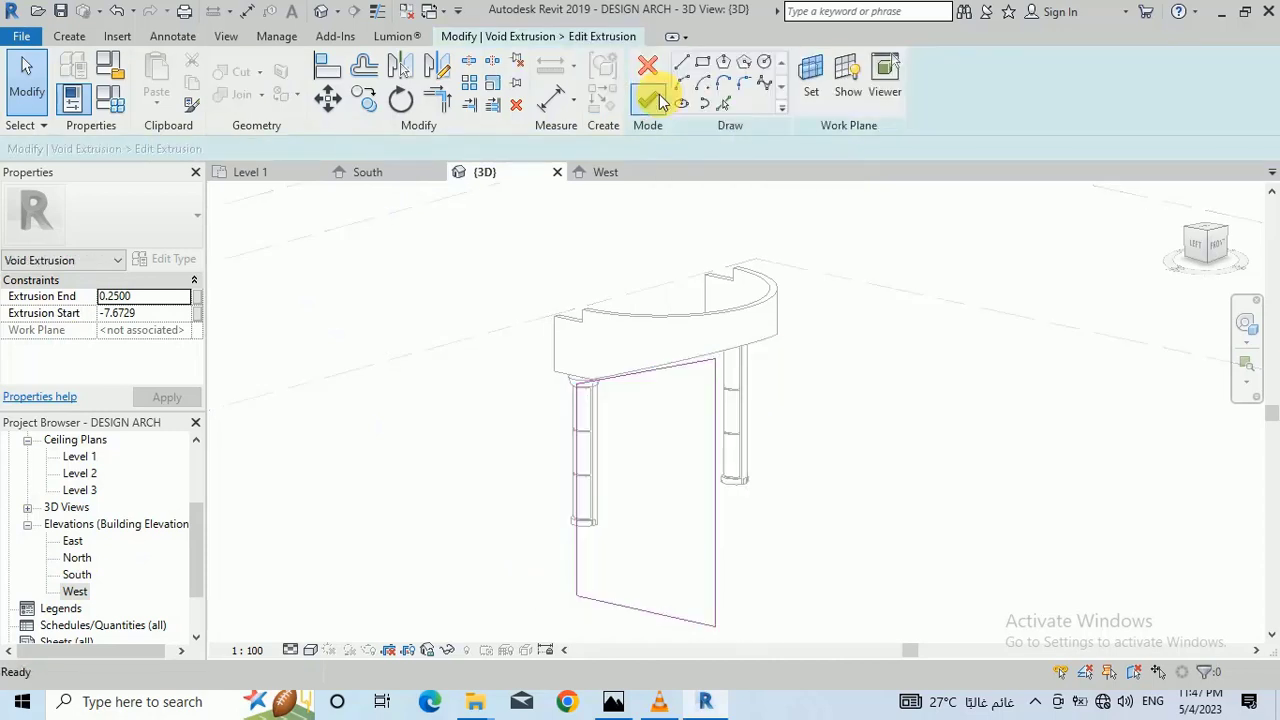
double_click(76, 592)
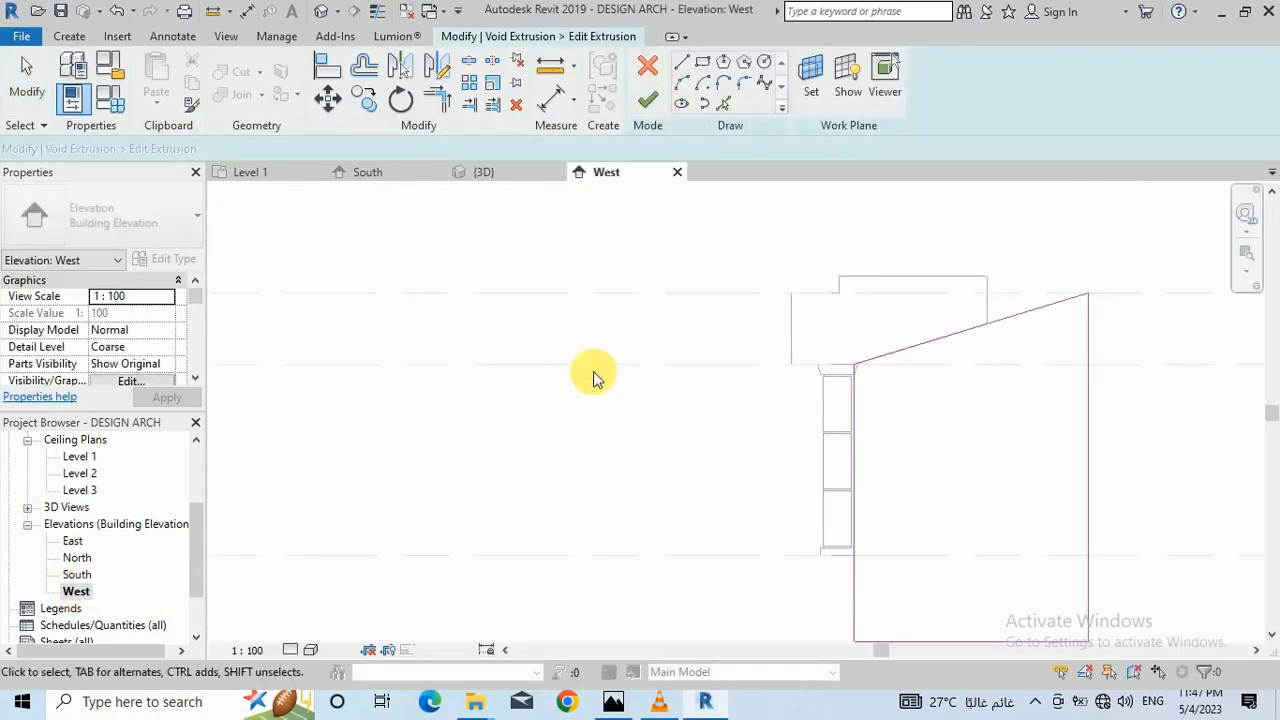
Step: Steepen the sloped line of the void profile by raising its outer end level with the wall top, about 4.73 m long
scroll(903, 350, "up", 2)
left_click(934, 312)
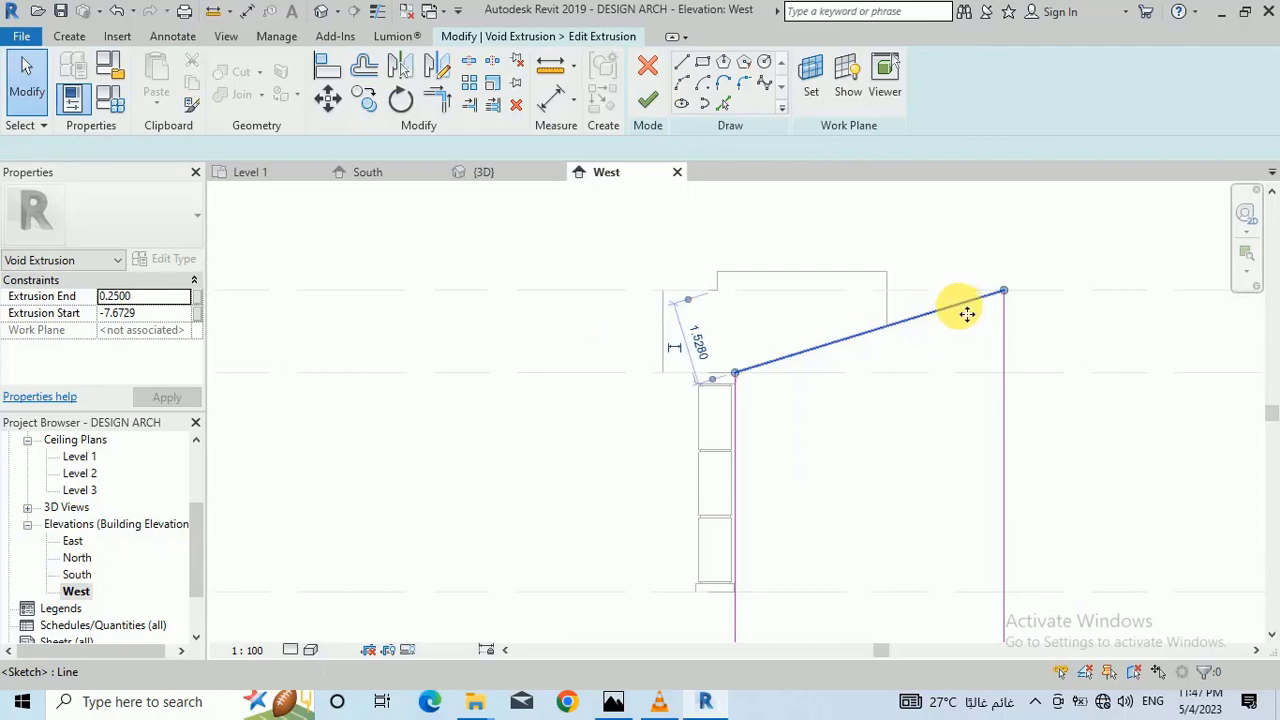
mouse_move(1003, 291)
left_mouse_down()
mouse_move(997, 272)
mouse_move(975, 270)
left_mouse_up()
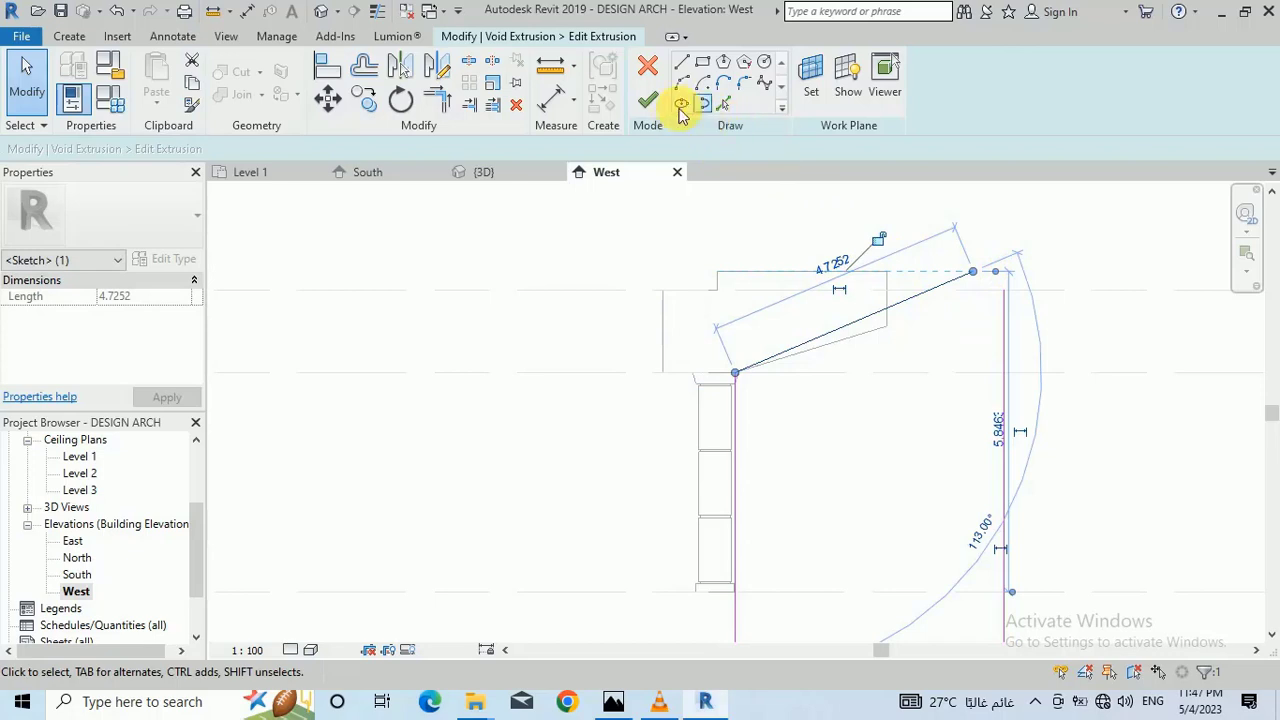
Step: Close the void profile with a short line to the outer vertical edge, then finish the in-place model and return to 3D
left_click(684, 68)
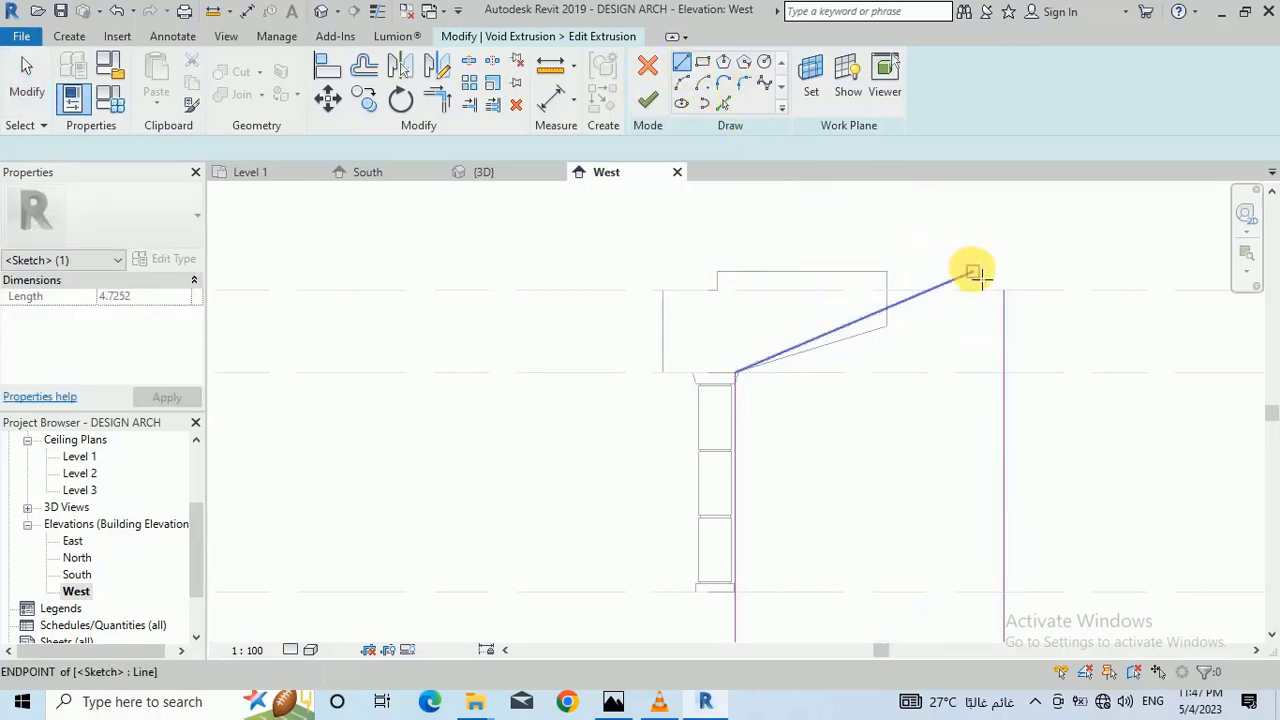
left_click(972, 271)
left_click(1004, 290)
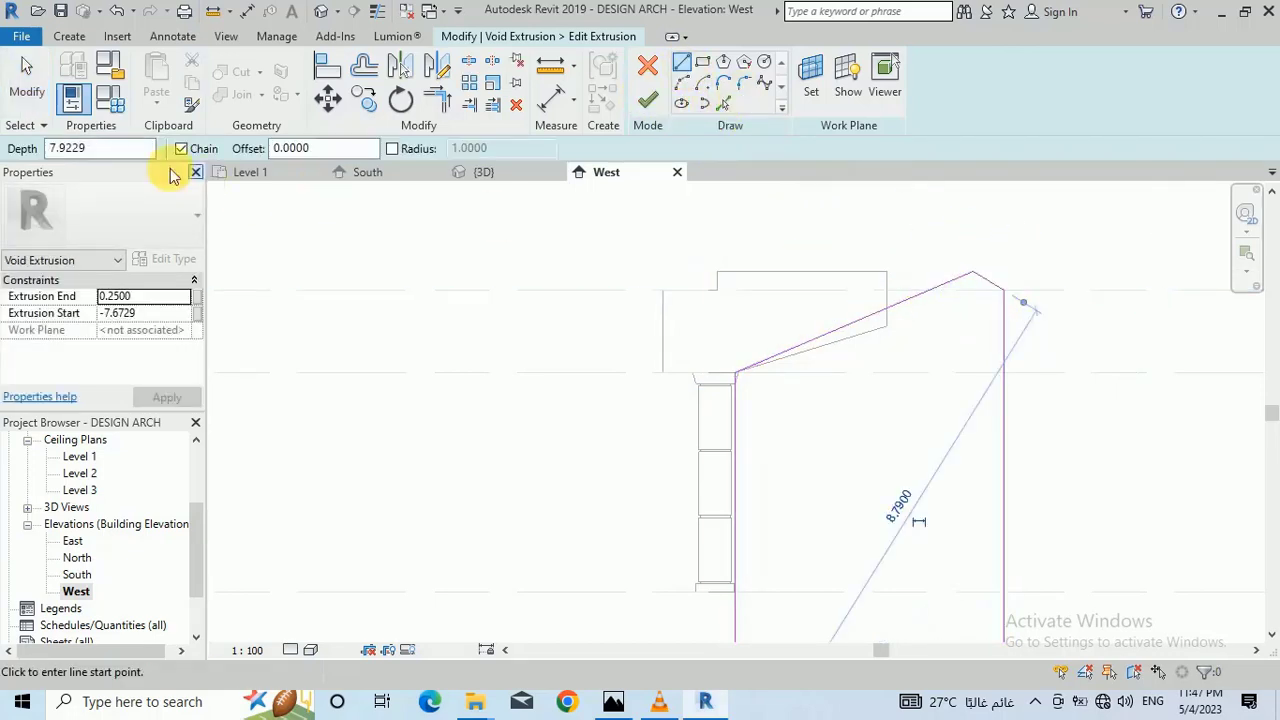
left_click(30, 78)
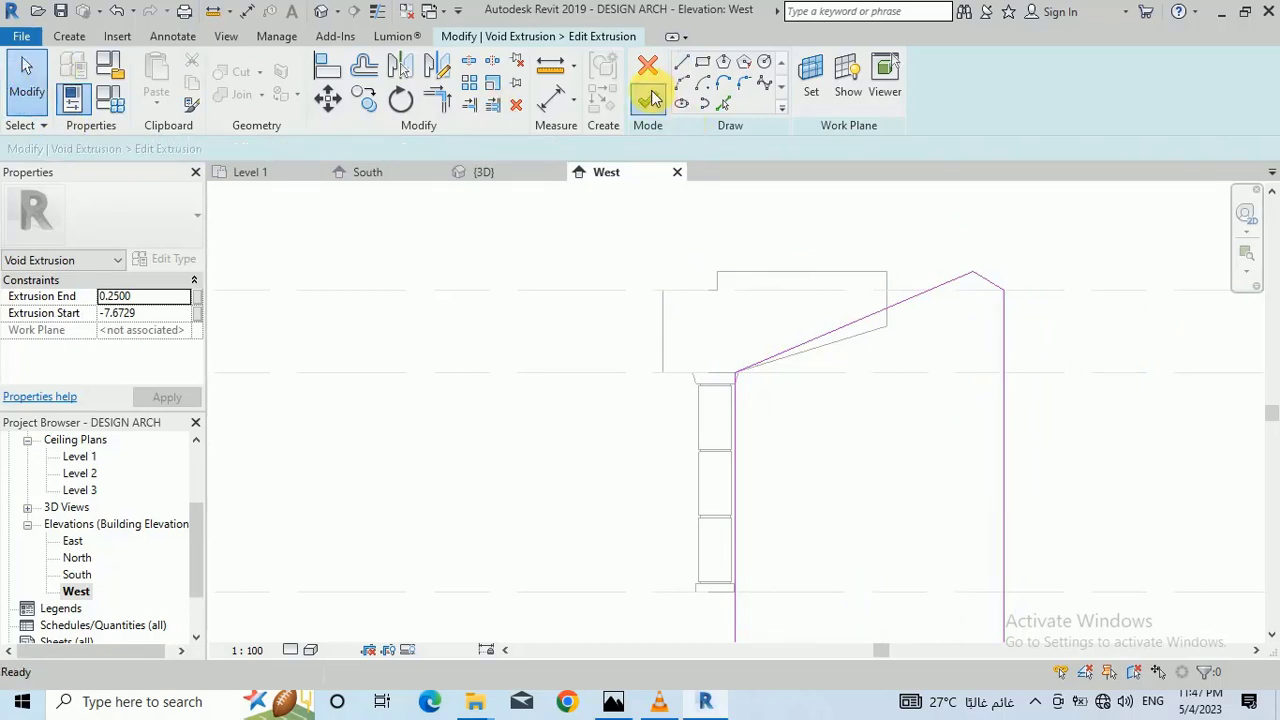
left_click(650, 98)
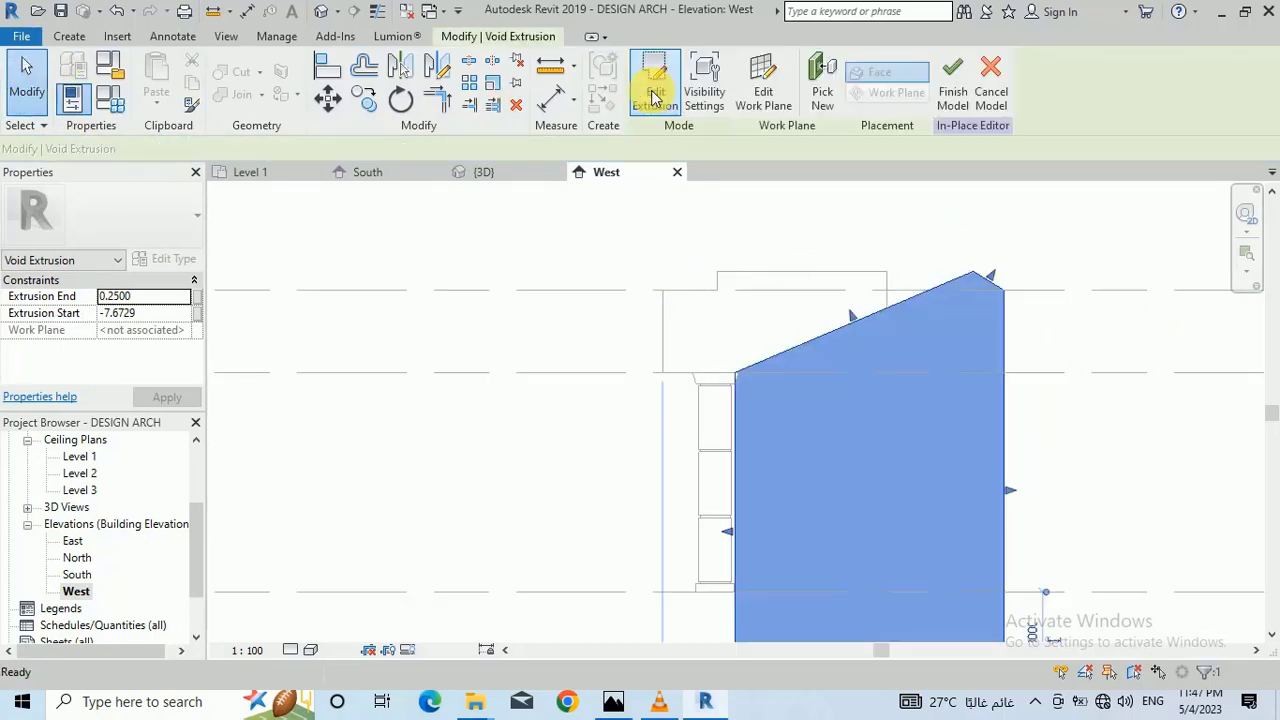
left_click(955, 85)
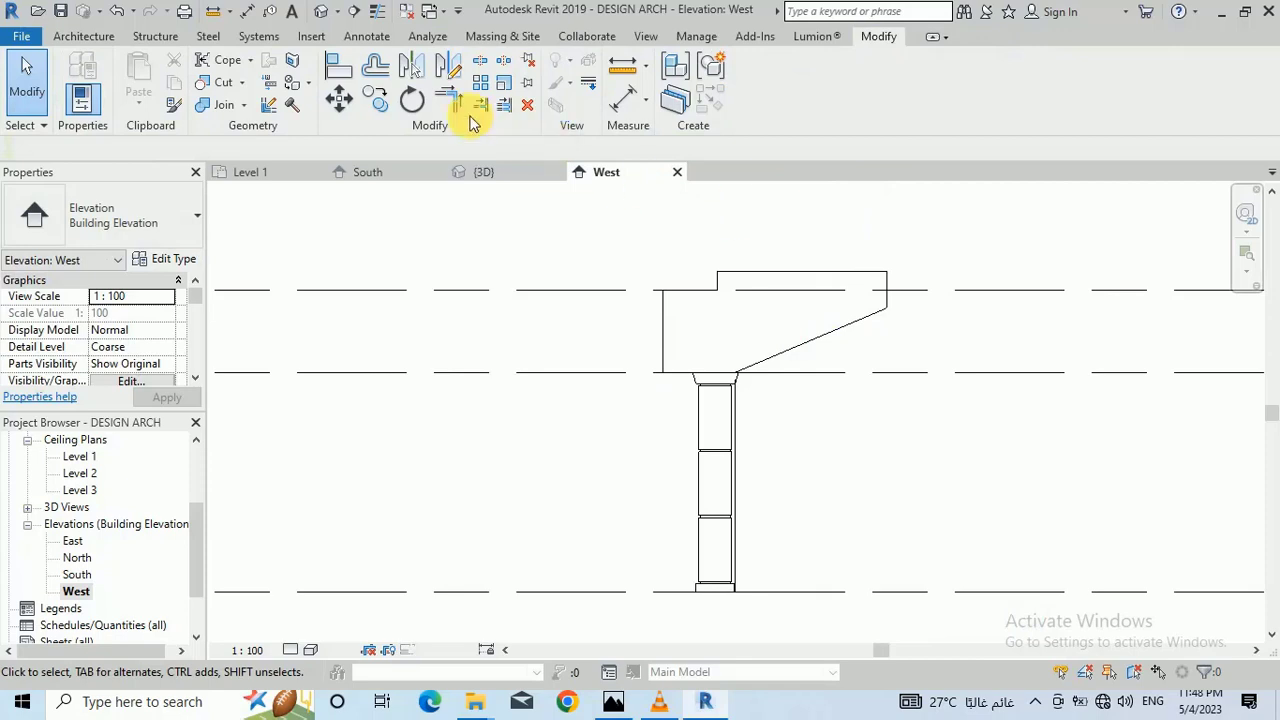
left_click(321, 12)
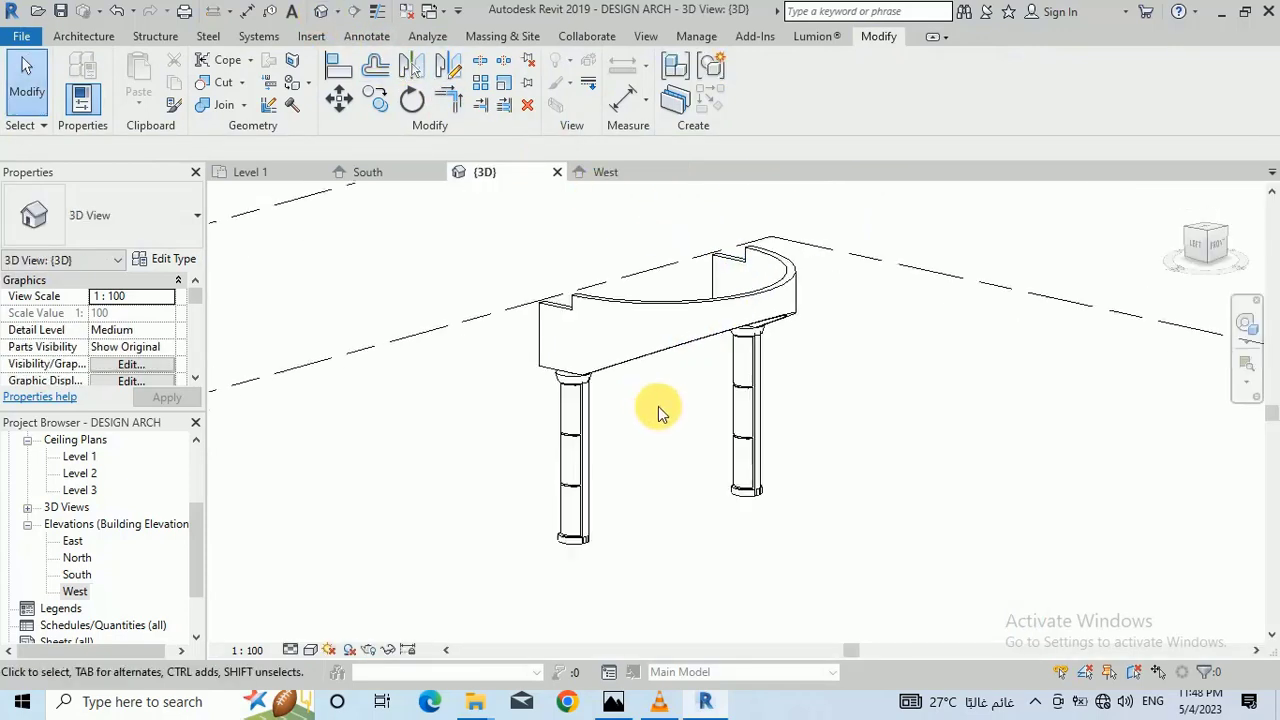
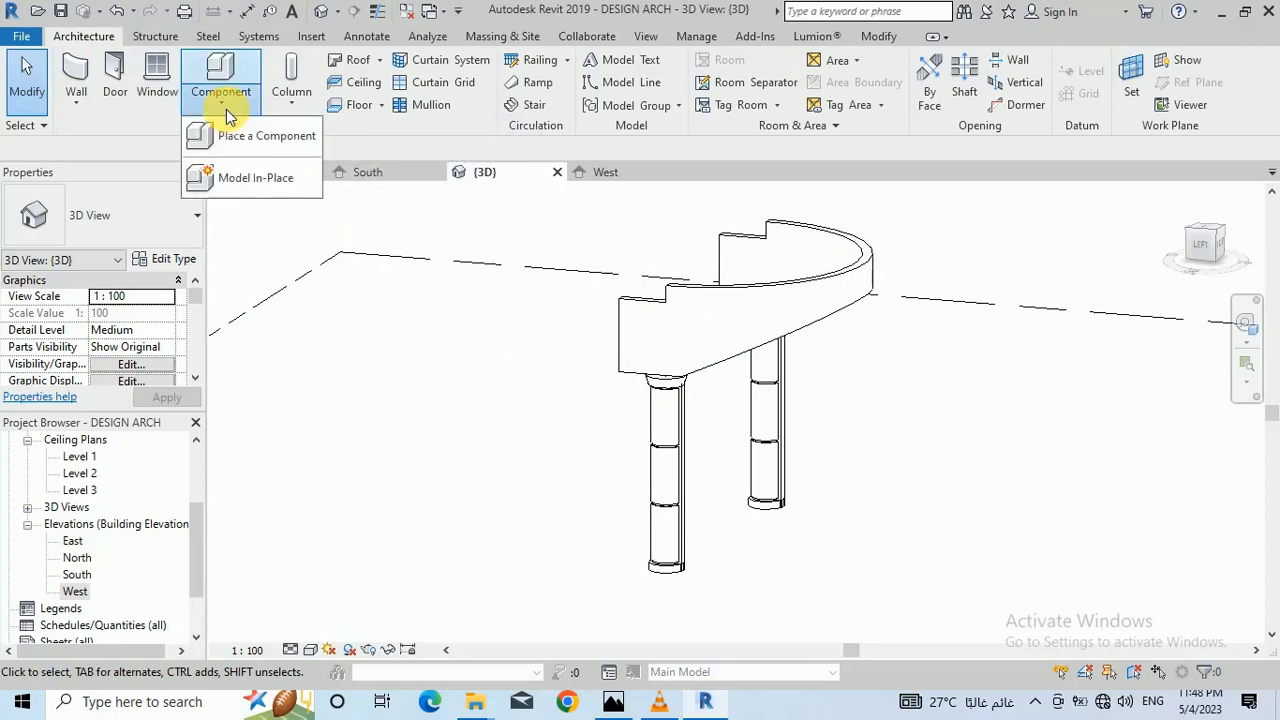
Step: Start a new in-place model in the Generic Models category, keeping the default name
left_click(241, 176)
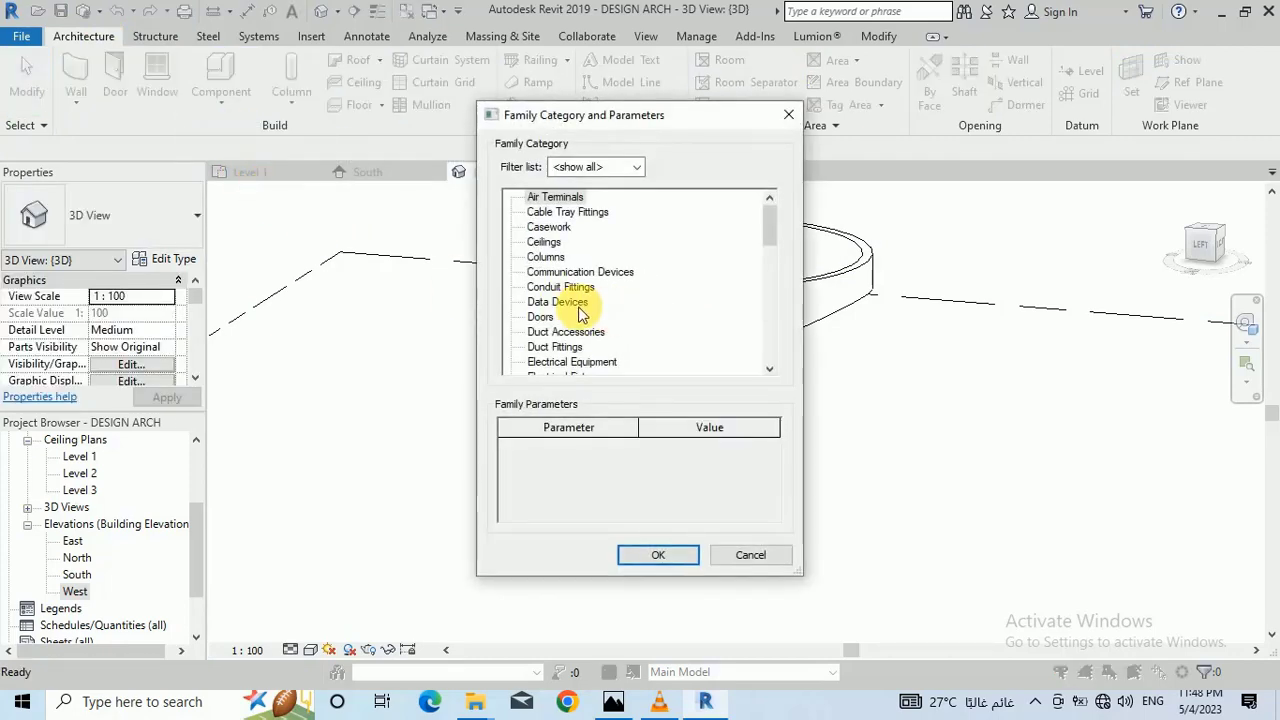
left_click(578, 303)
scroll(578, 318, "down", 3)
left_click(577, 346)
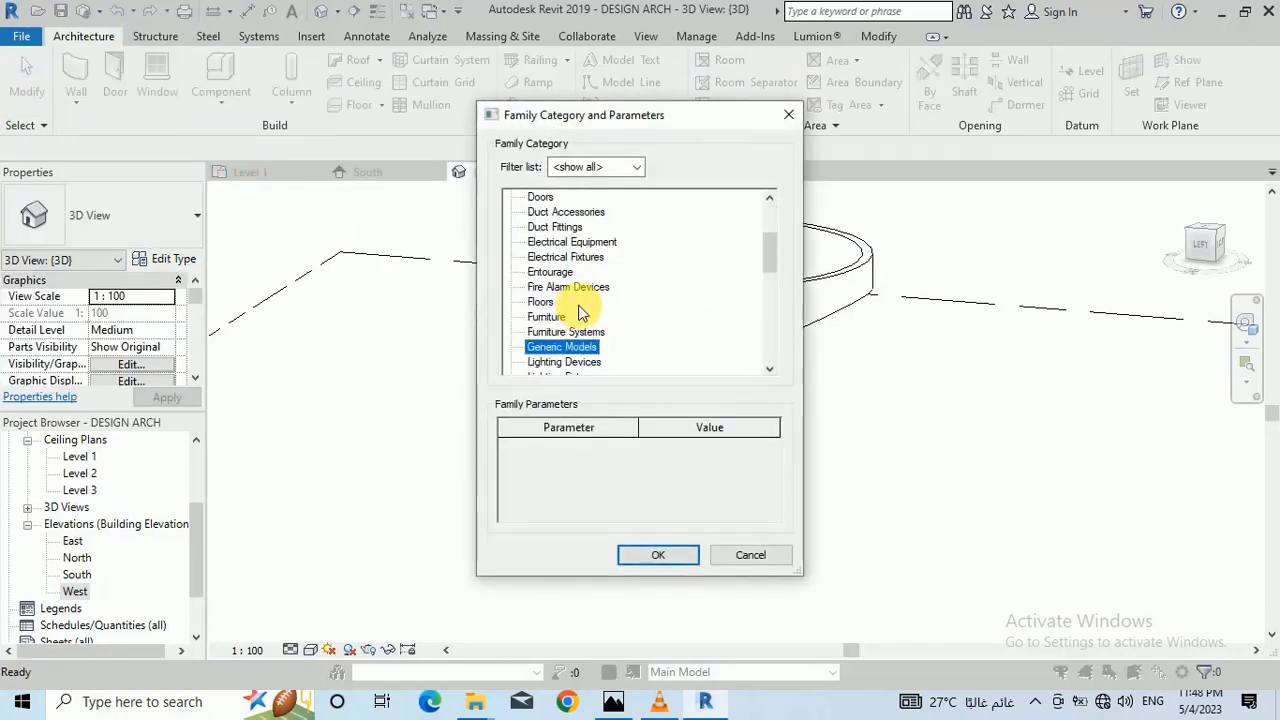
left_click(632, 557)
left_click(638, 383)
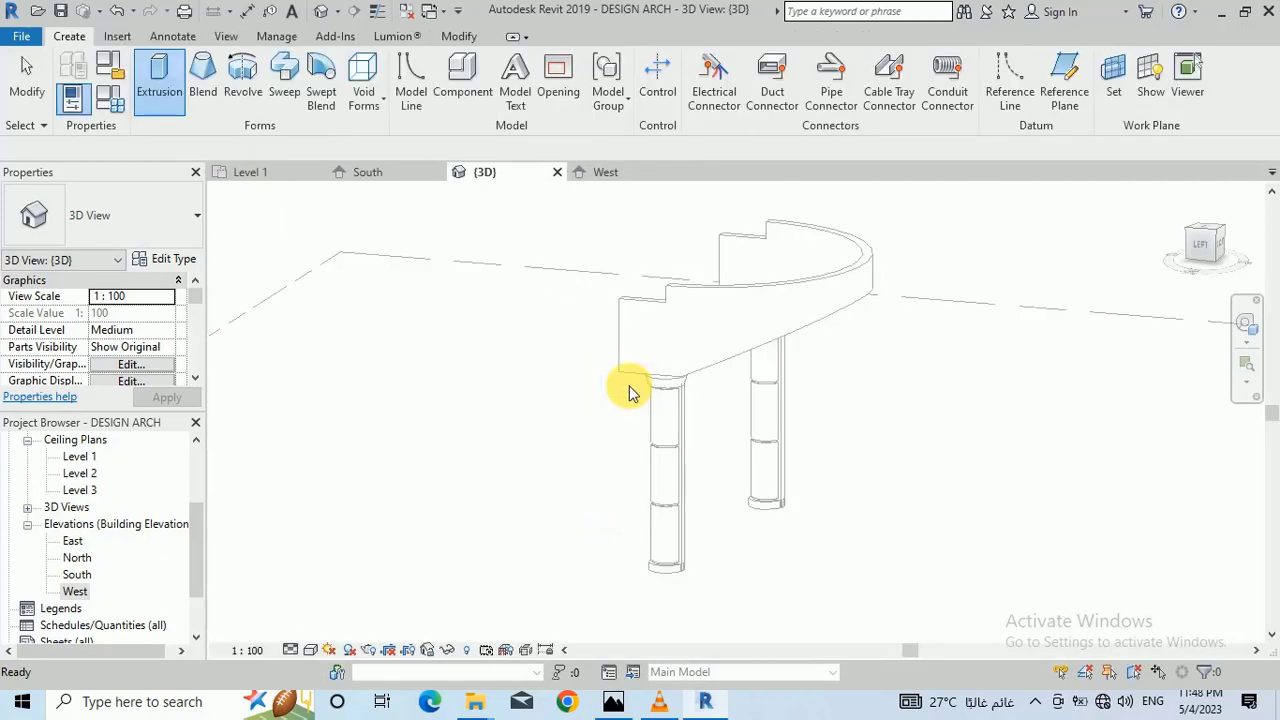
Step: Start a Sweep and pick the outer top edge of the curved wall as its path
left_click(285, 78)
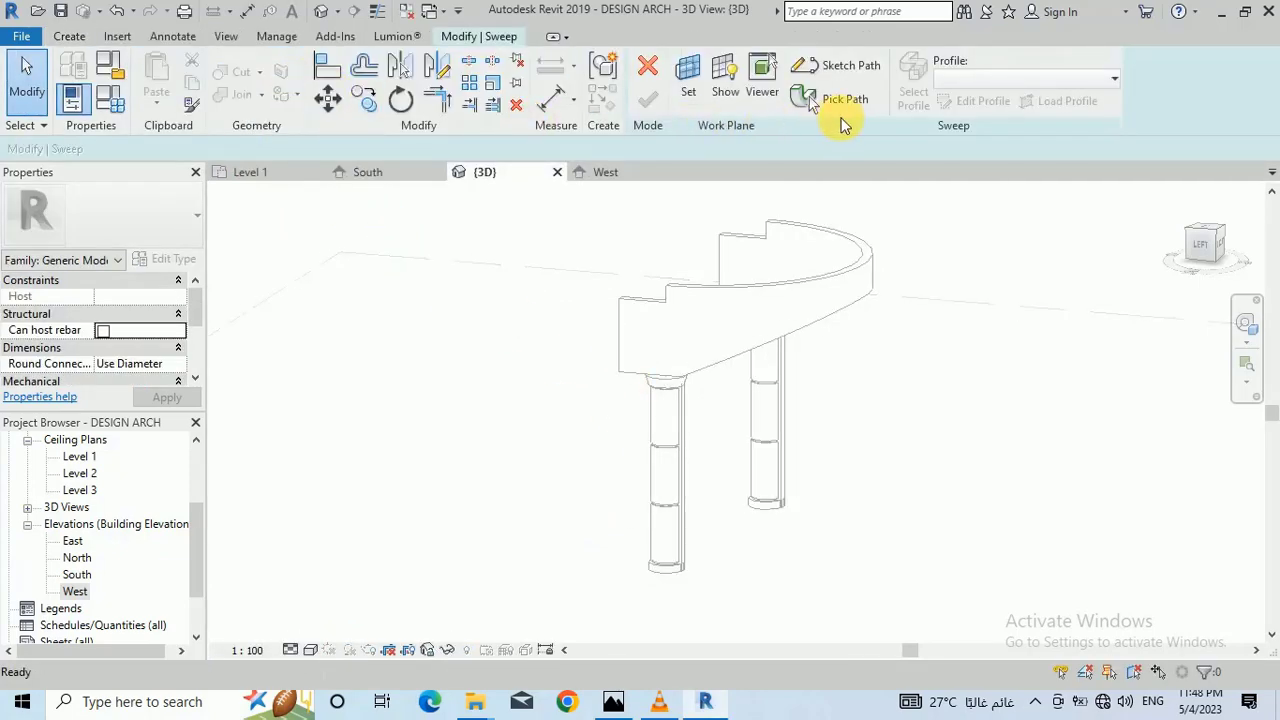
left_click(841, 104)
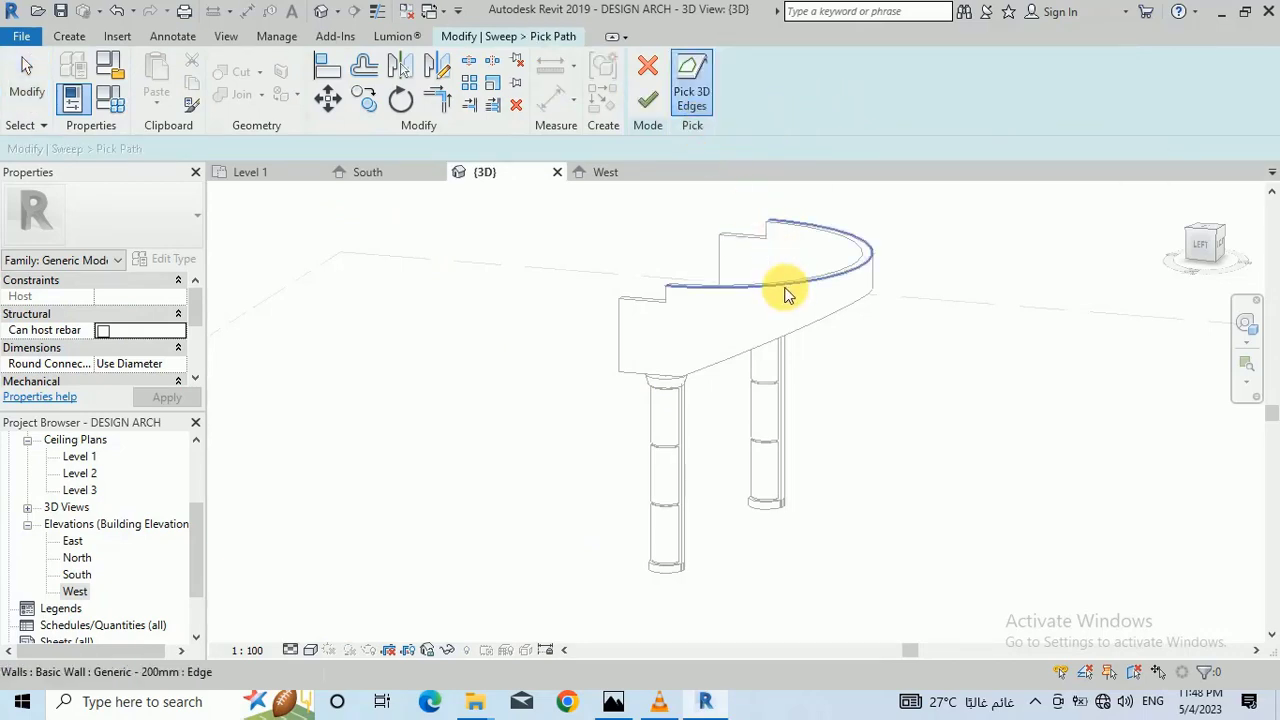
scroll(822, 249, "up", 2)
left_click(898, 250)
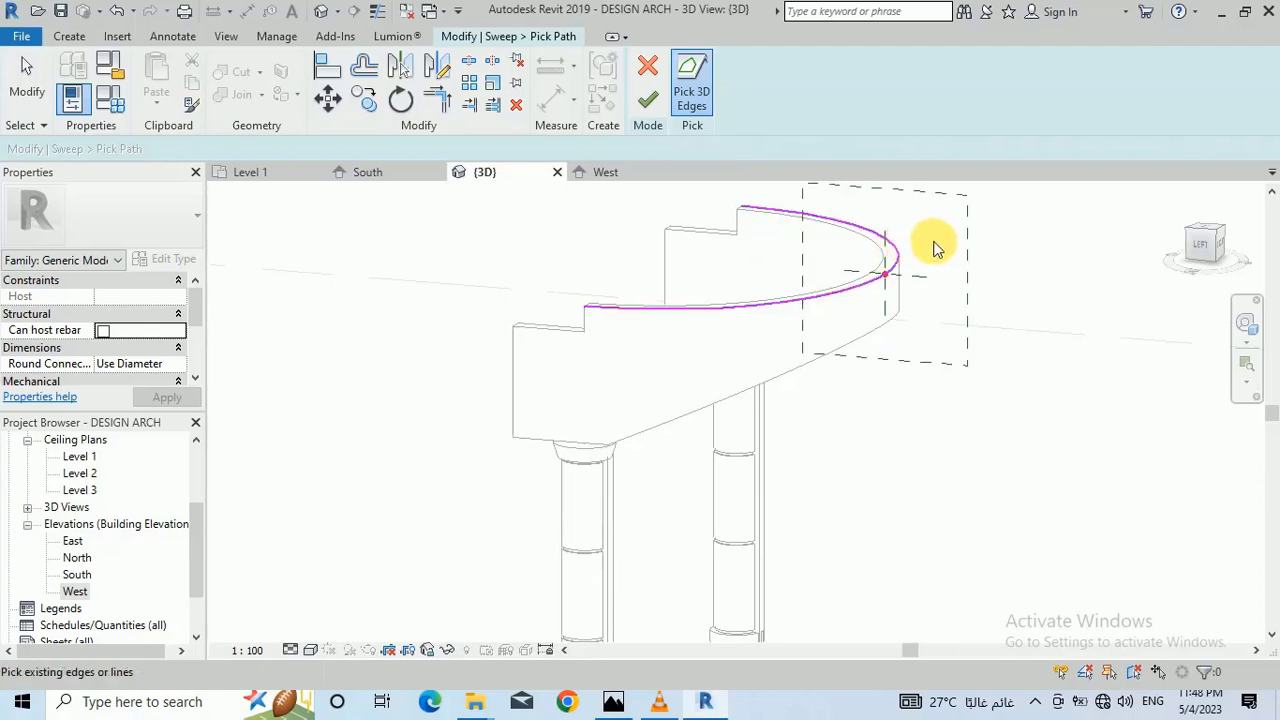
left_click(649, 102)
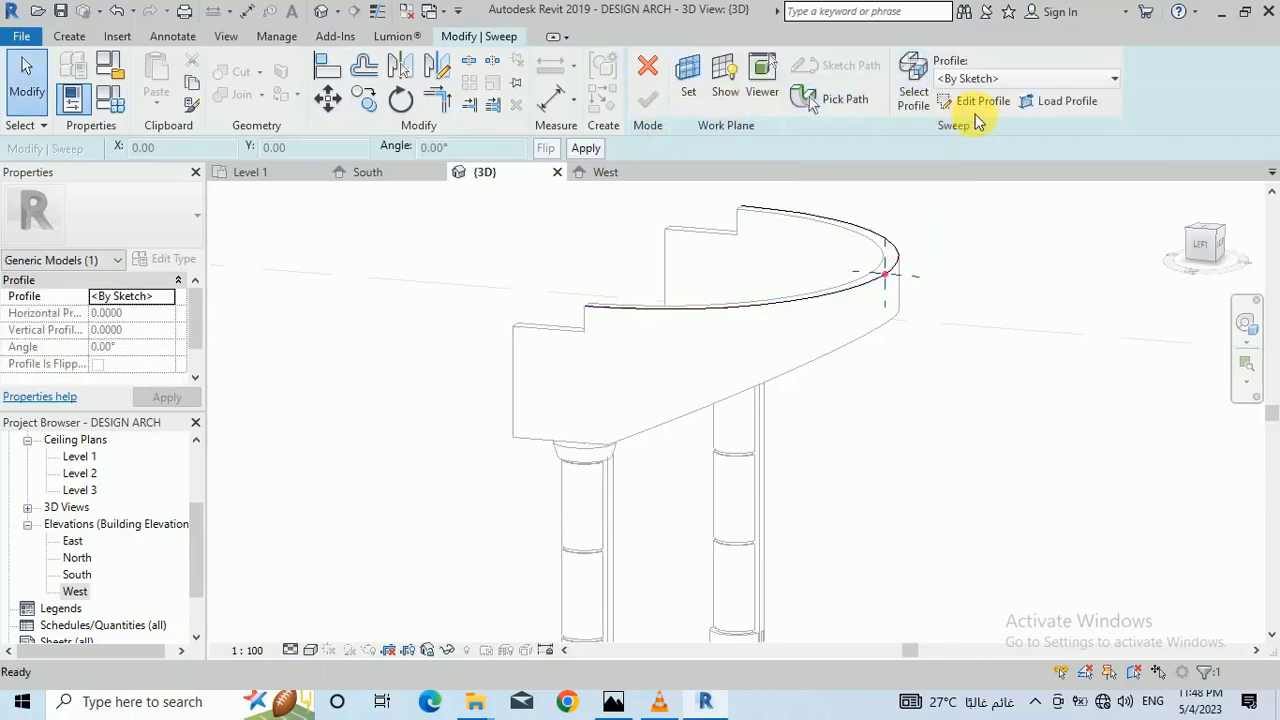
Step: Sketch the stepped outer side of the sweep profile from the path point: 0.08 m across, 0.08 m up, then 45° and vertical segments of about 0.06 and 0.04 m
left_click(983, 102)
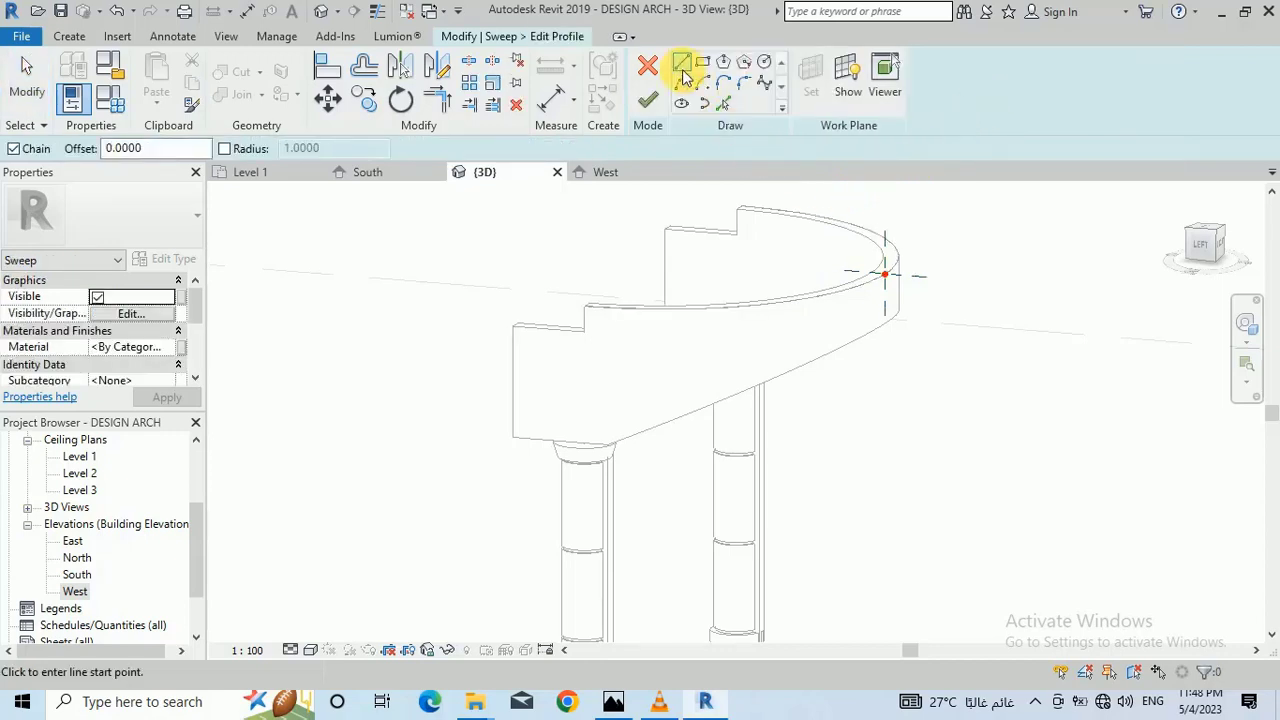
scroll(892, 262, "up", 4)
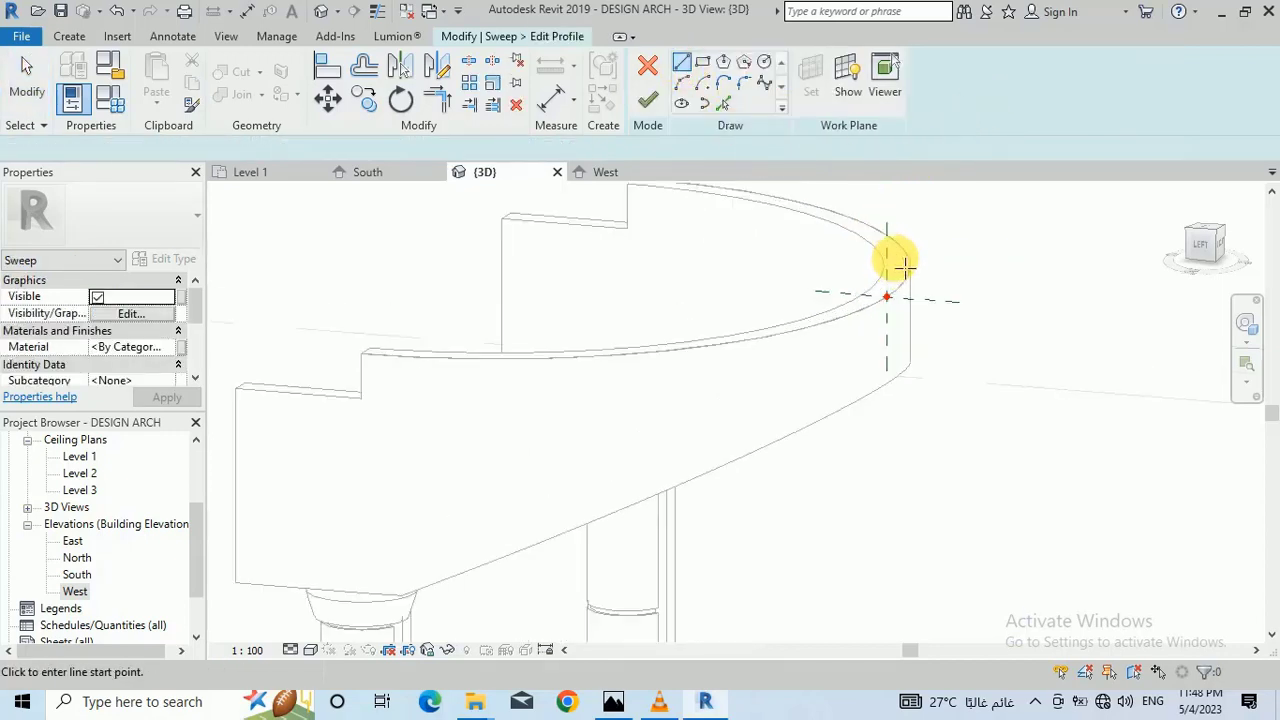
left_click(884, 318)
scroll(910, 326, "up", 2)
scroll(913, 330, "up", 1)
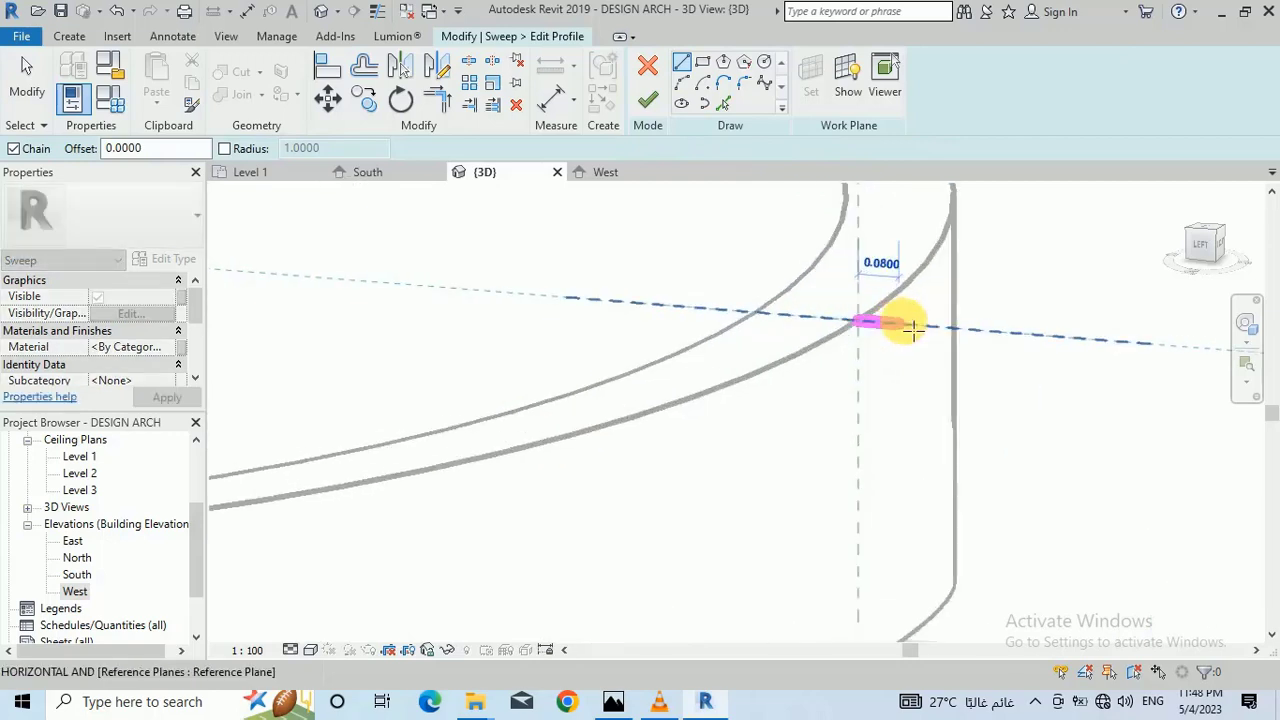
left_click(905, 324)
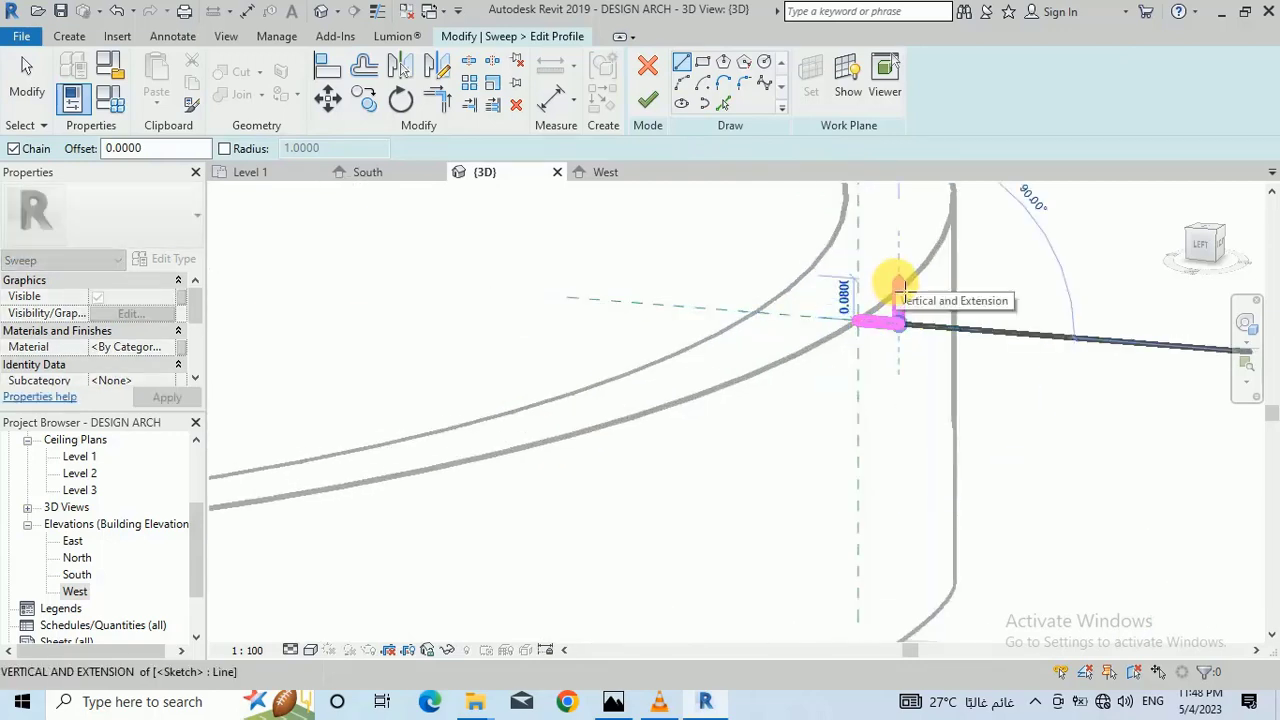
left_click(903, 280)
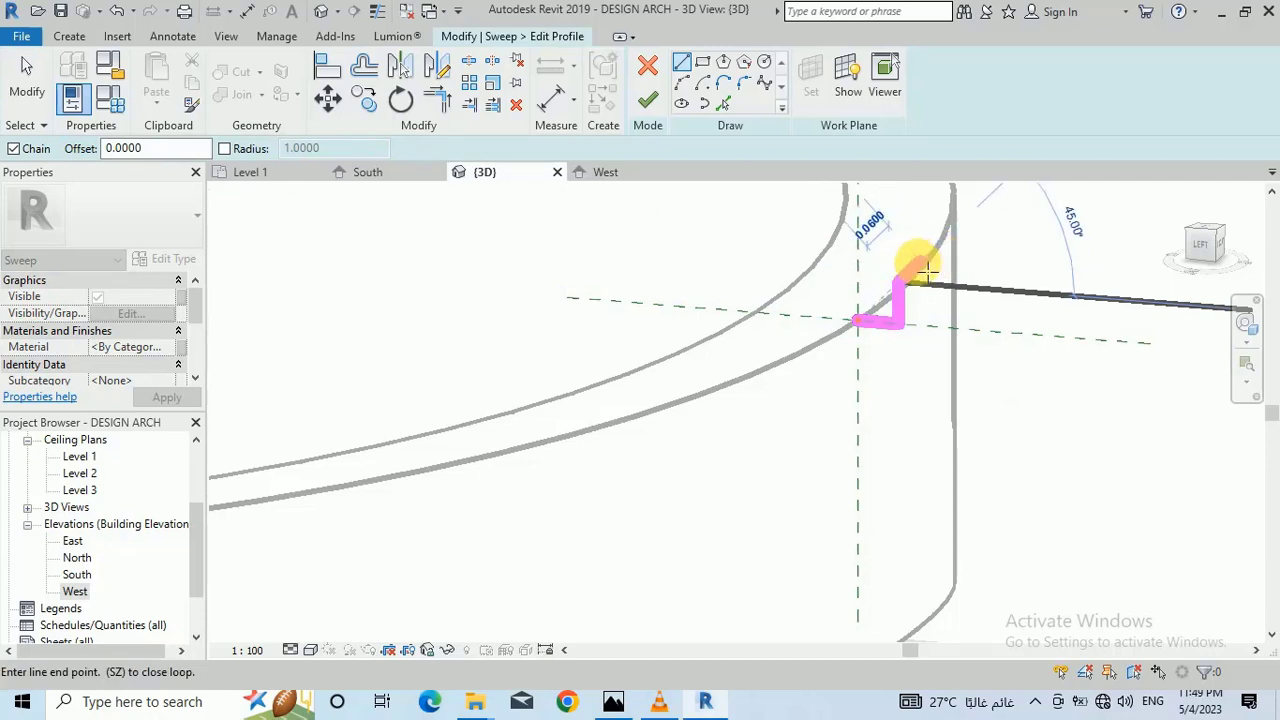
left_click(920, 264)
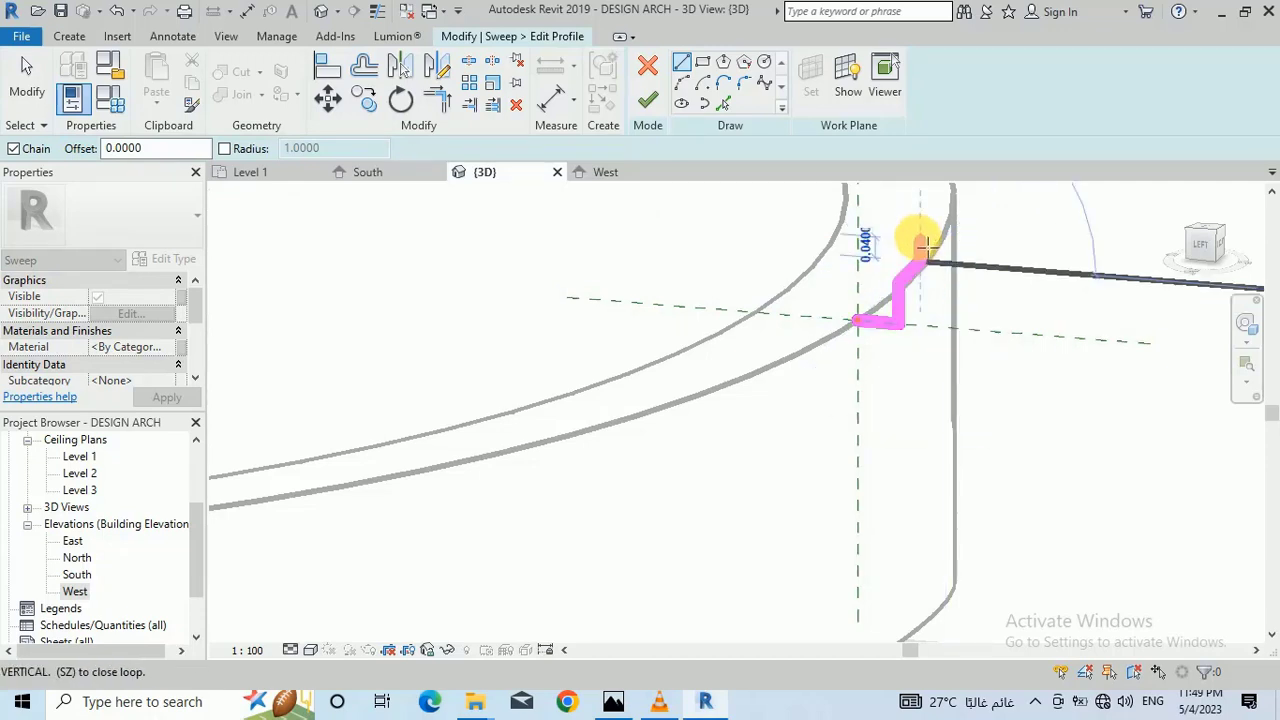
left_click(920, 240)
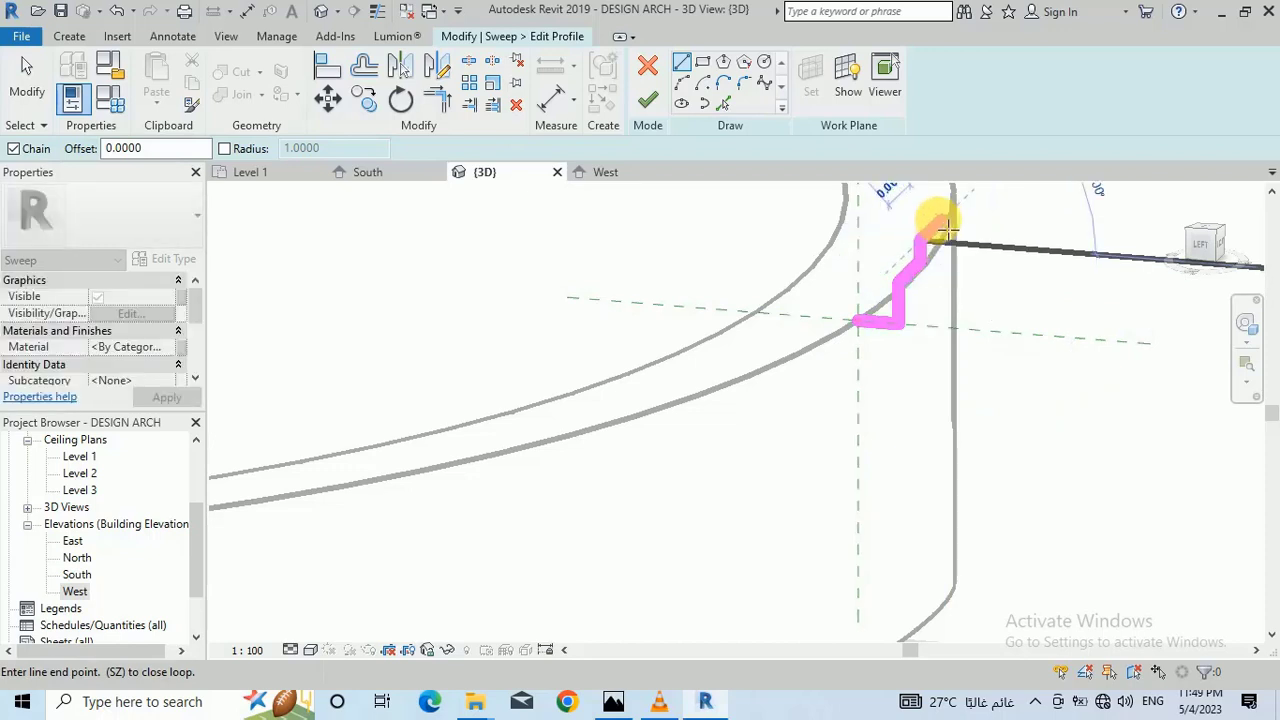
left_click(946, 224)
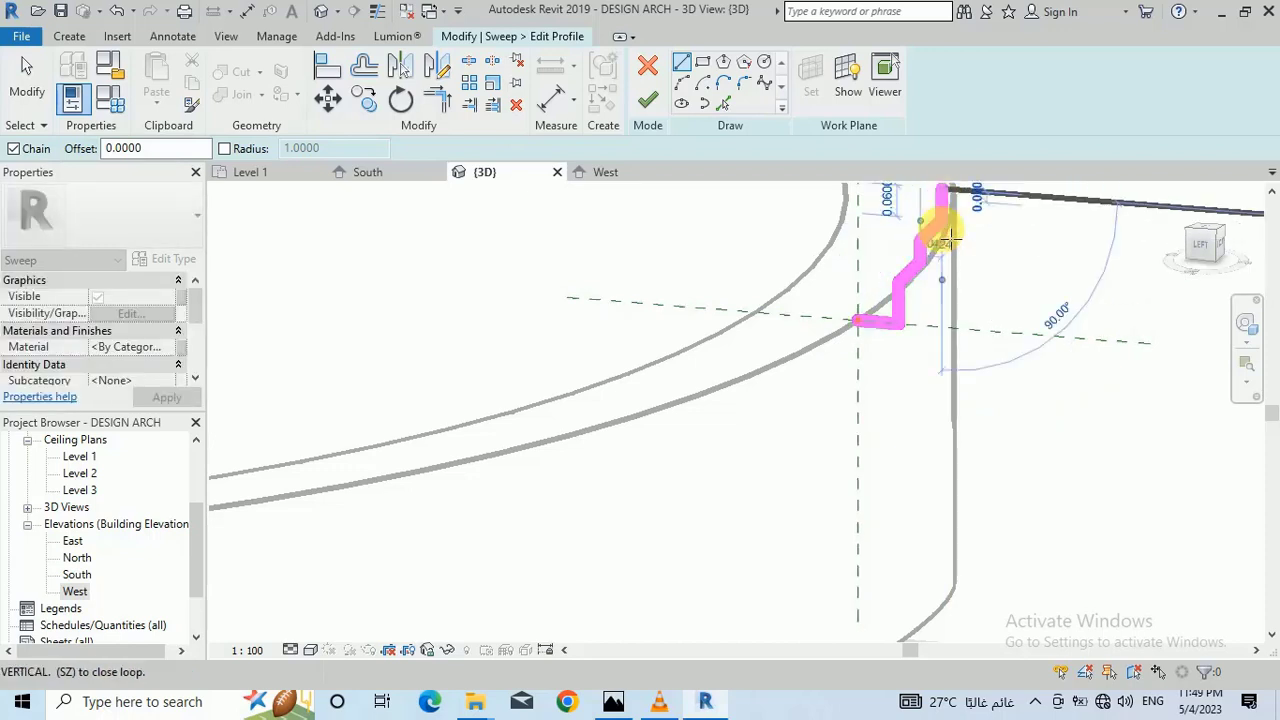
Step: Close the sweep profile with a horizontal top line and a vertical line back to the path point, then finish the sweep and in-place model
mouse_move(931, 217)
middle_mouse_down("shift")
mouse_move(943, 286)
mouse_move(909, 229)
middle_mouse_up("shift")
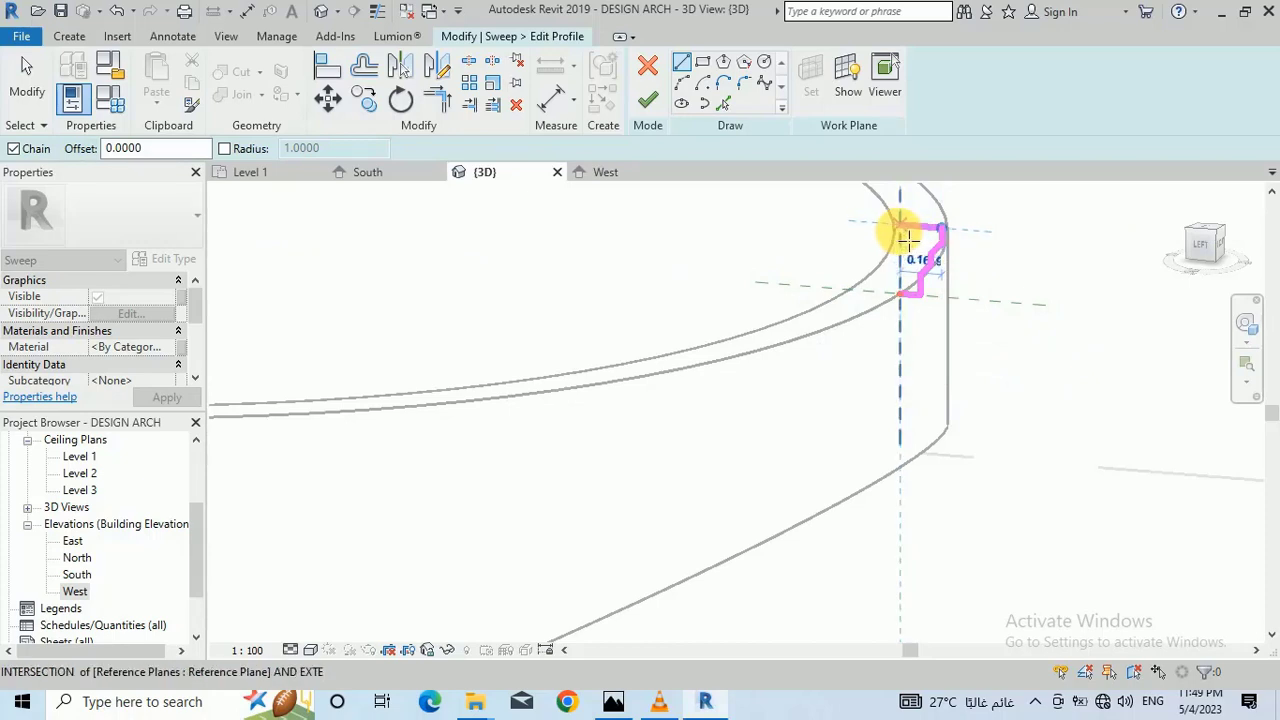
left_click(901, 229)
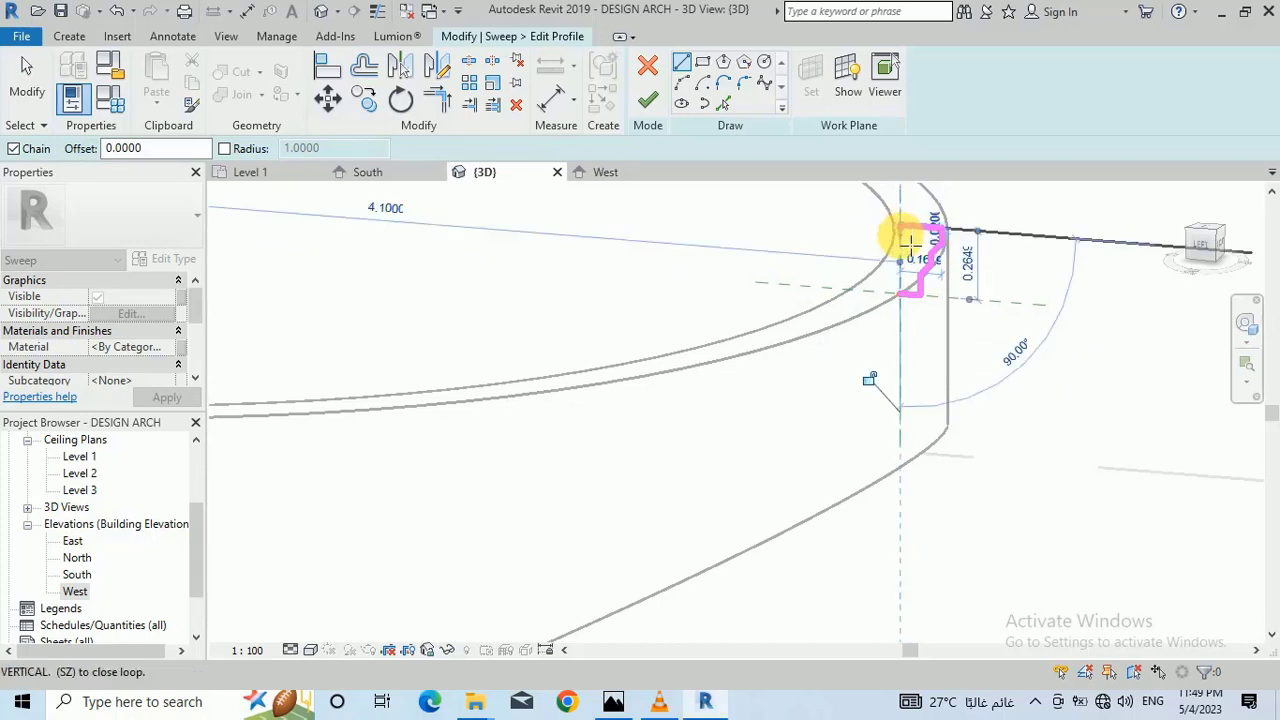
left_click(900, 292)
left_click(647, 108)
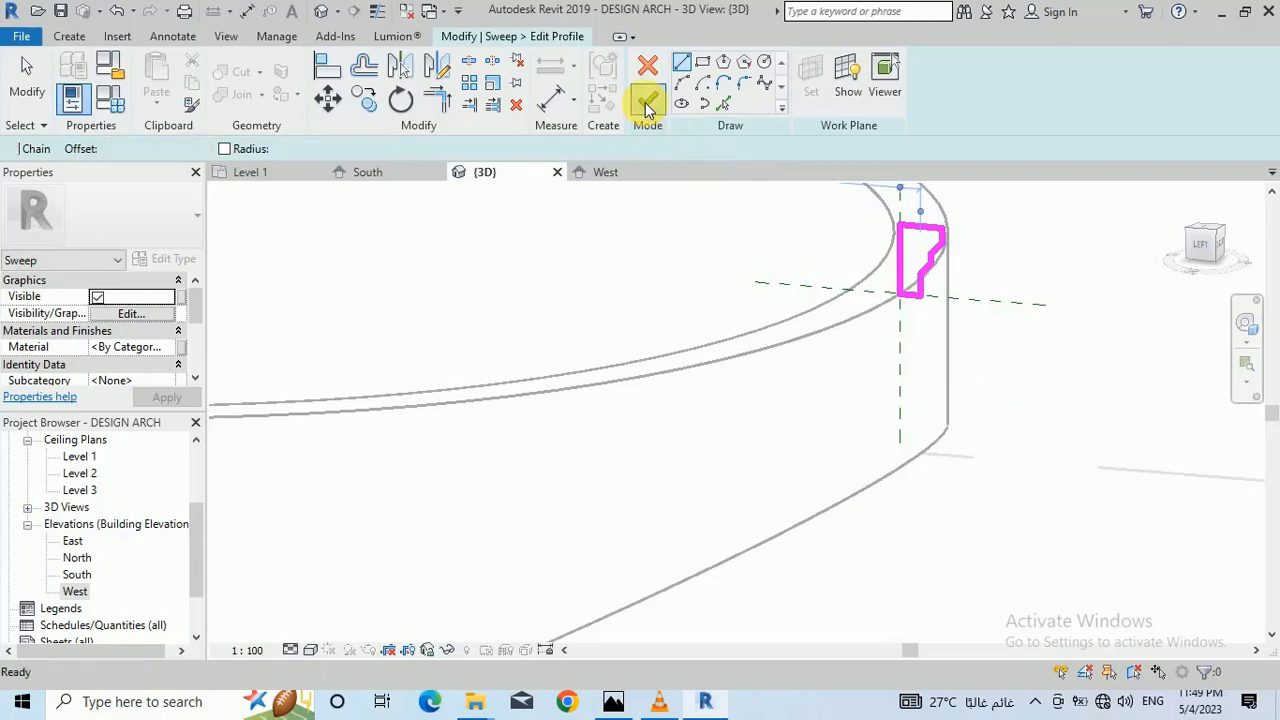
left_click(657, 107)
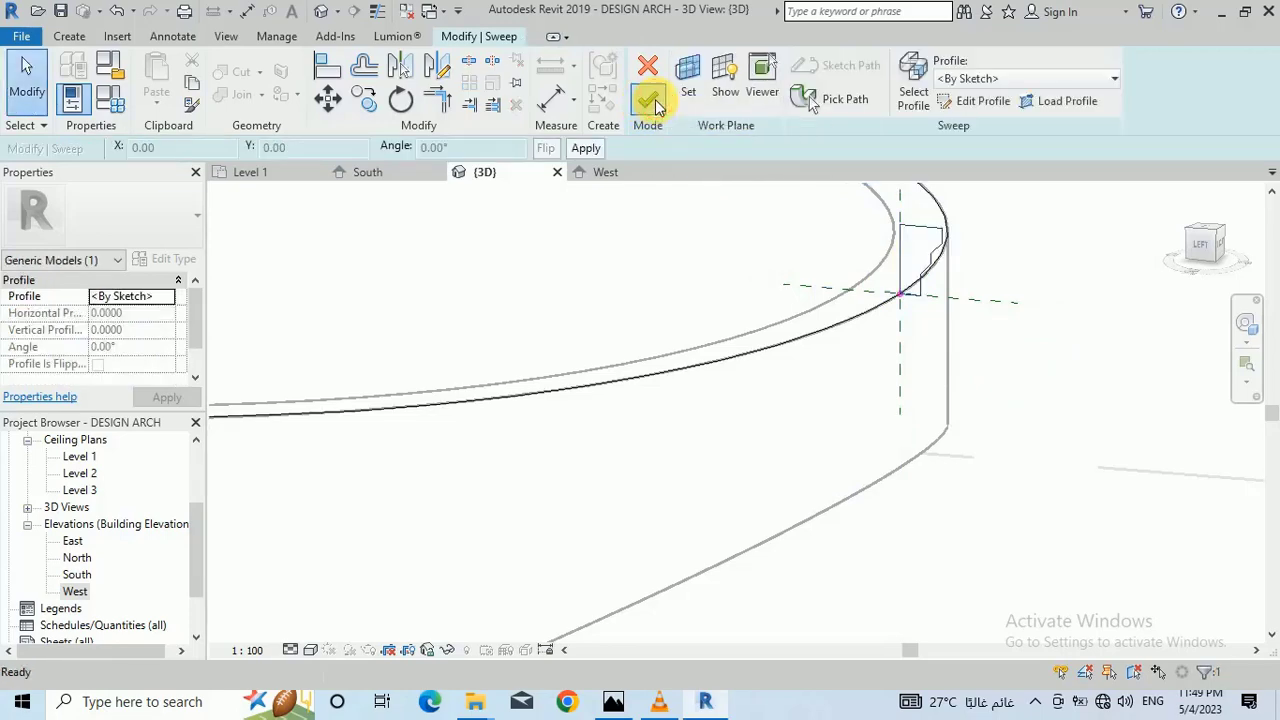
key("Escape")
scroll(802, 269, "down", 3)
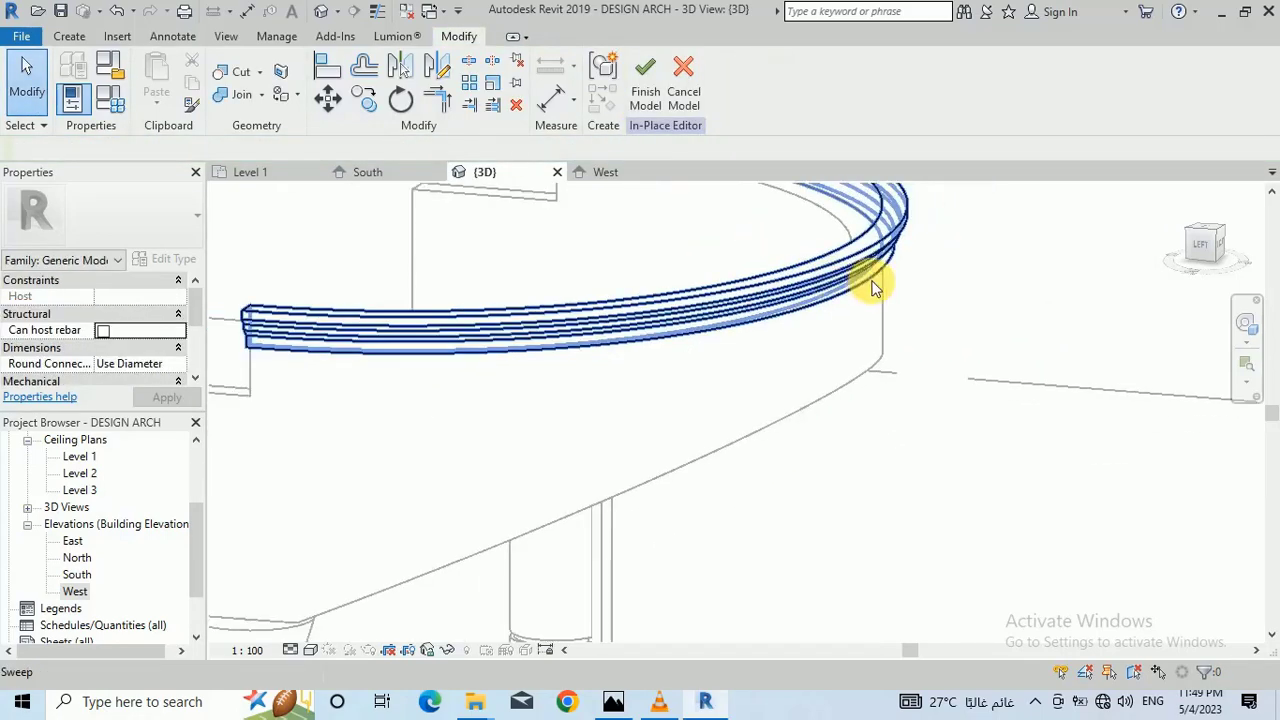
left_click(645, 70)
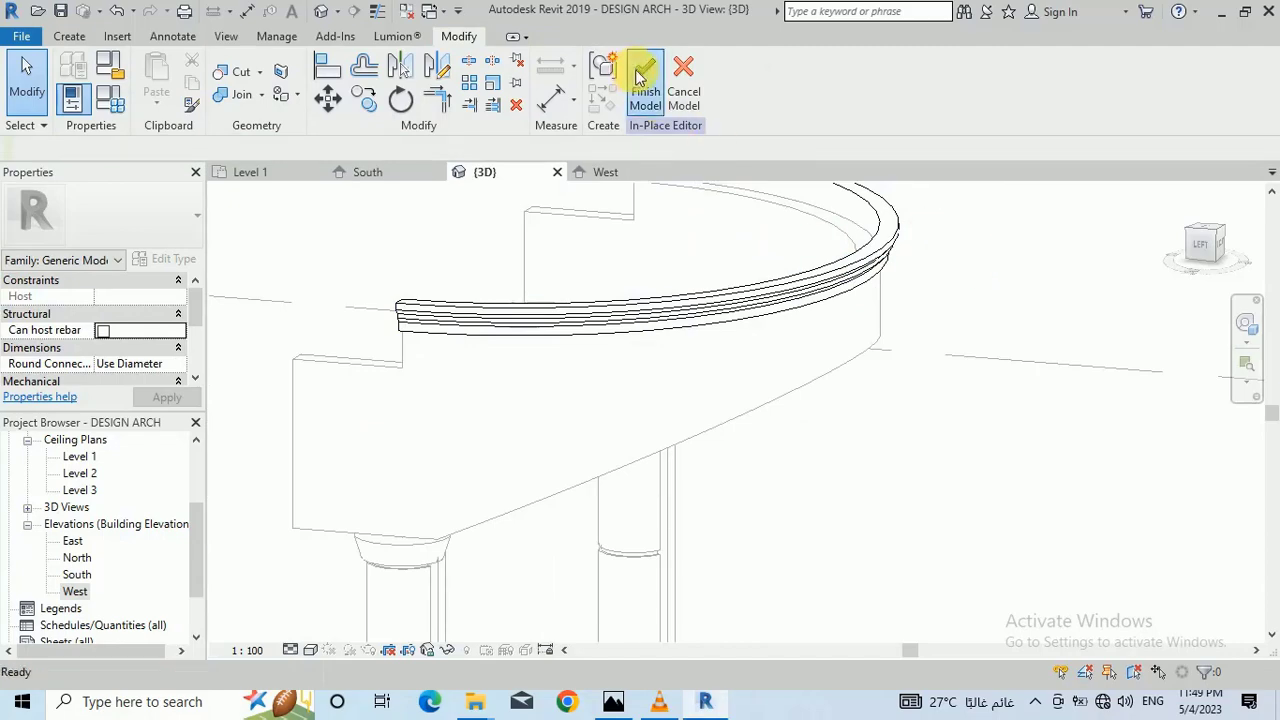
middle_click_drag(955, 290, 920, 388, "shift")
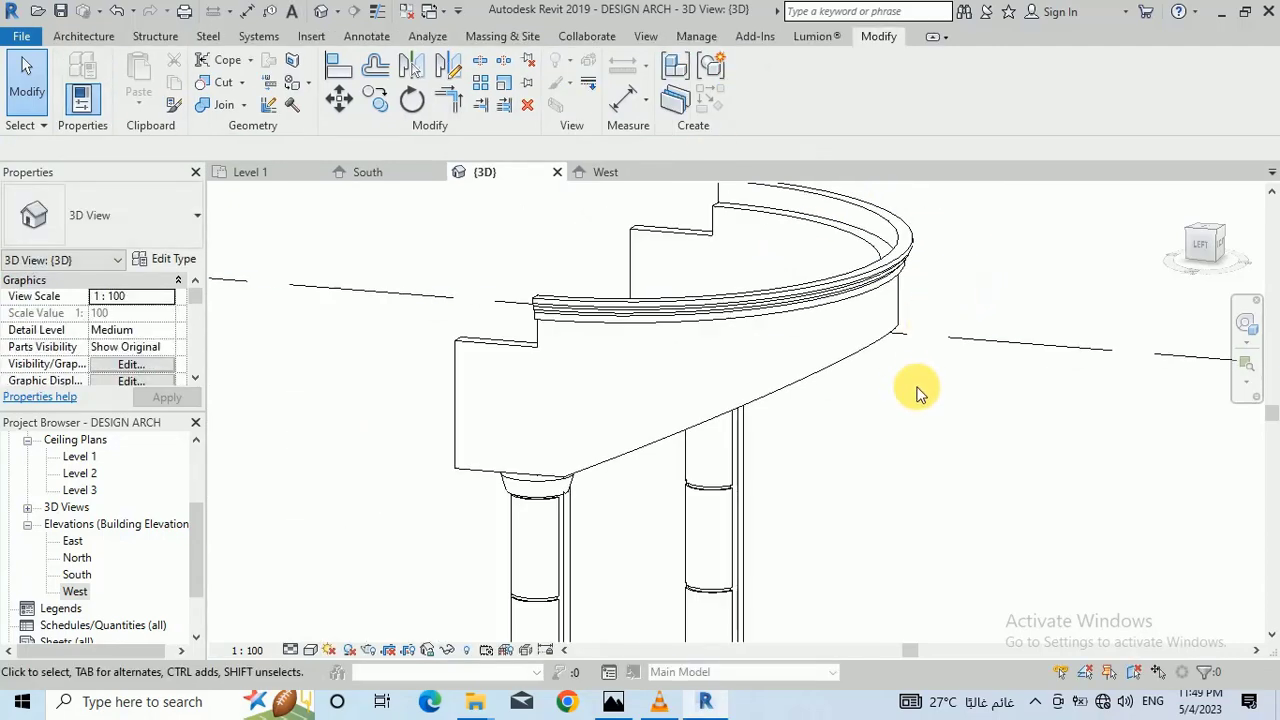
Step: Reopen the curved top trim for in-place editing and create a new material for its sweep
left_click(913, 251)
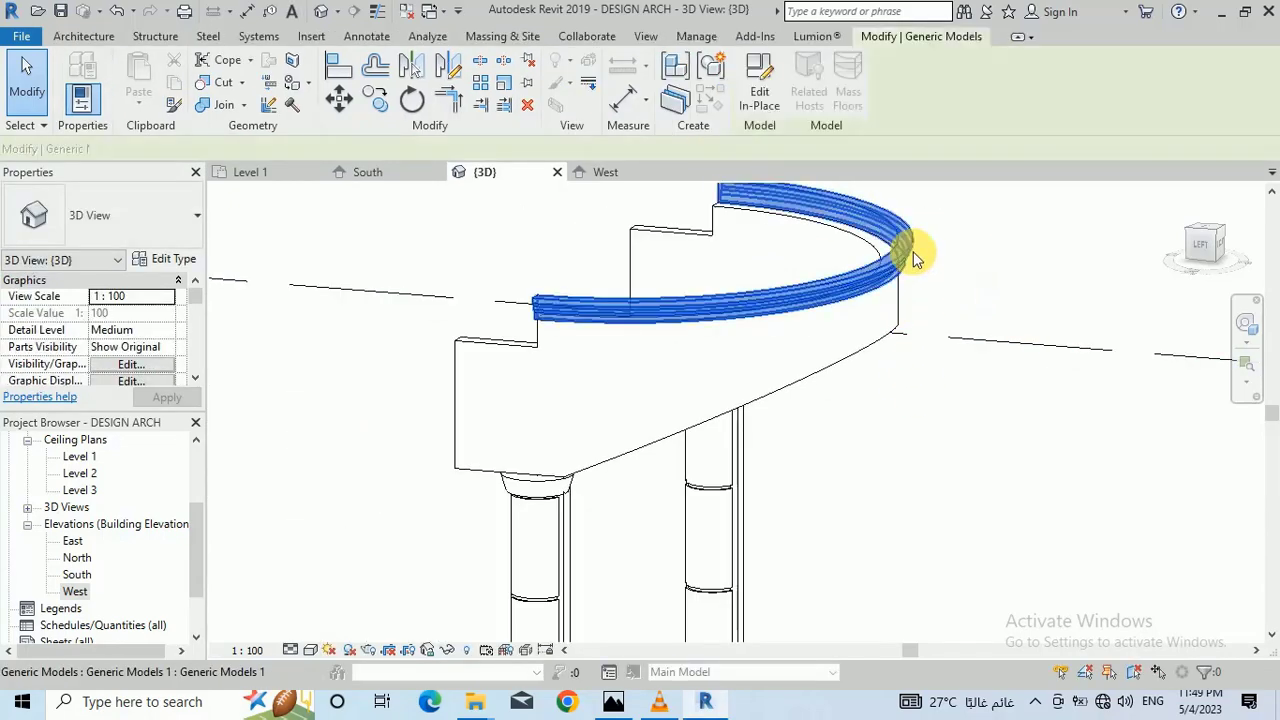
left_click(759, 78)
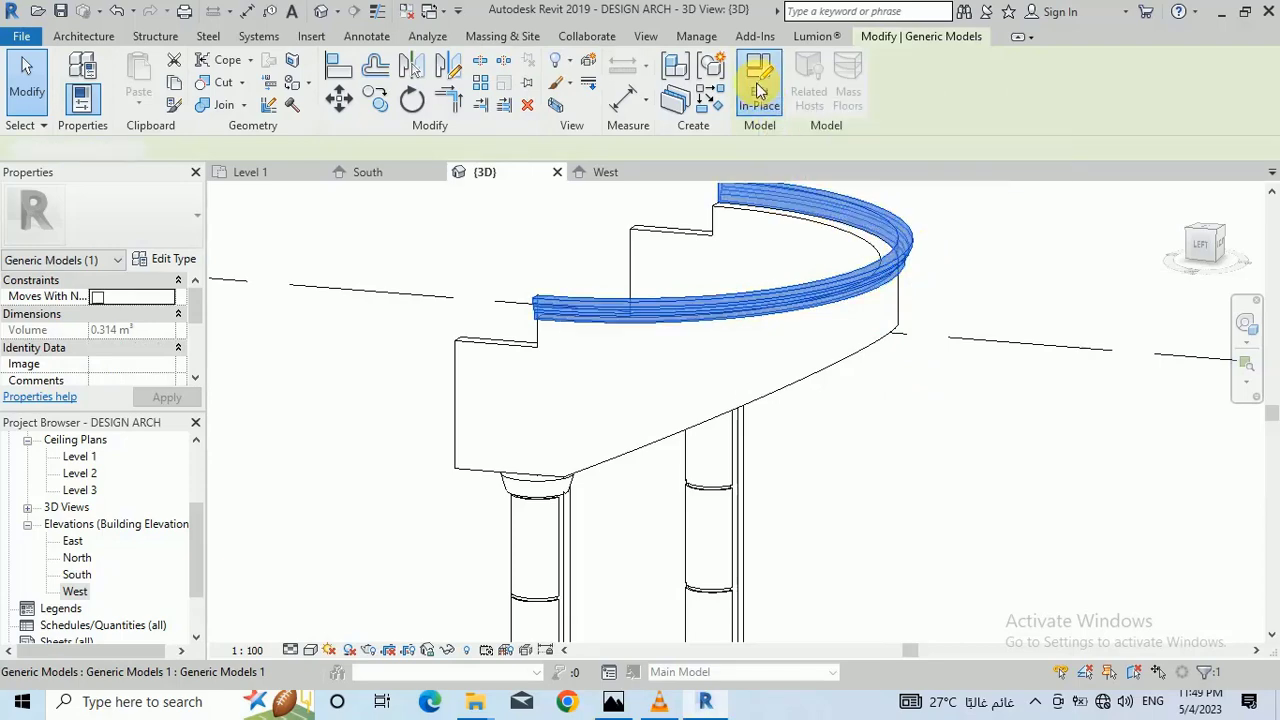
left_click(657, 308)
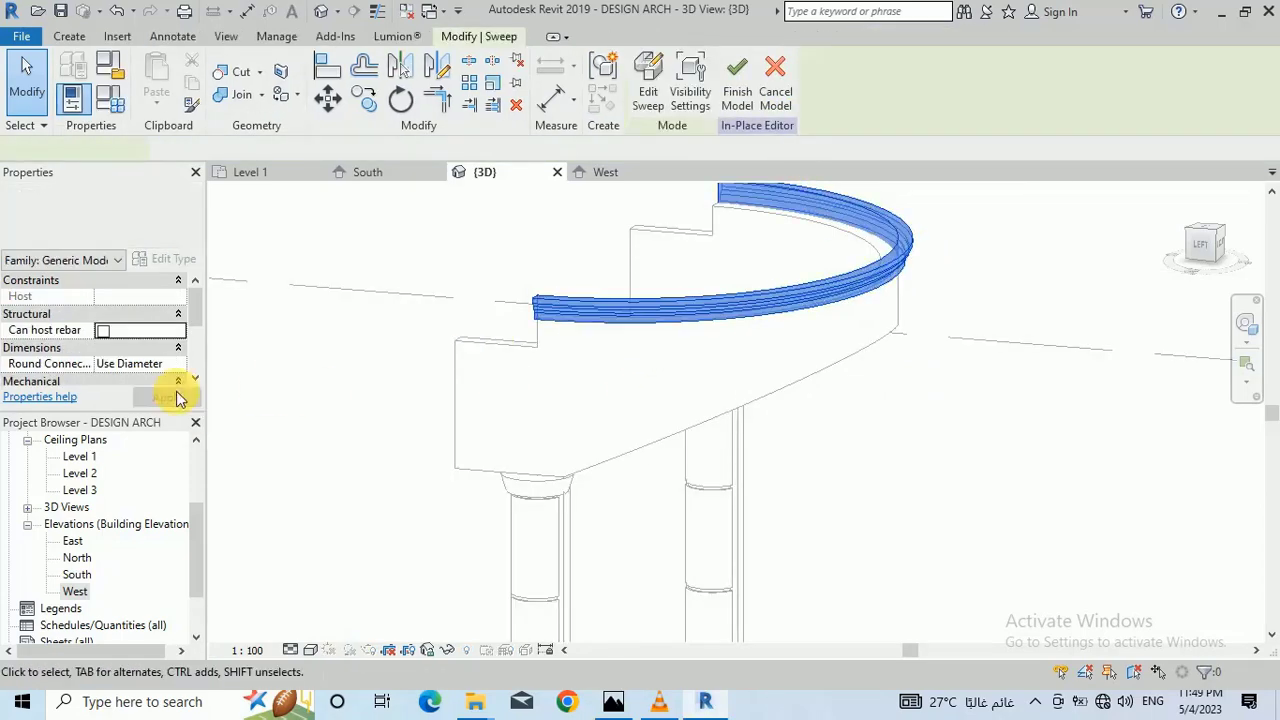
left_click(171, 350)
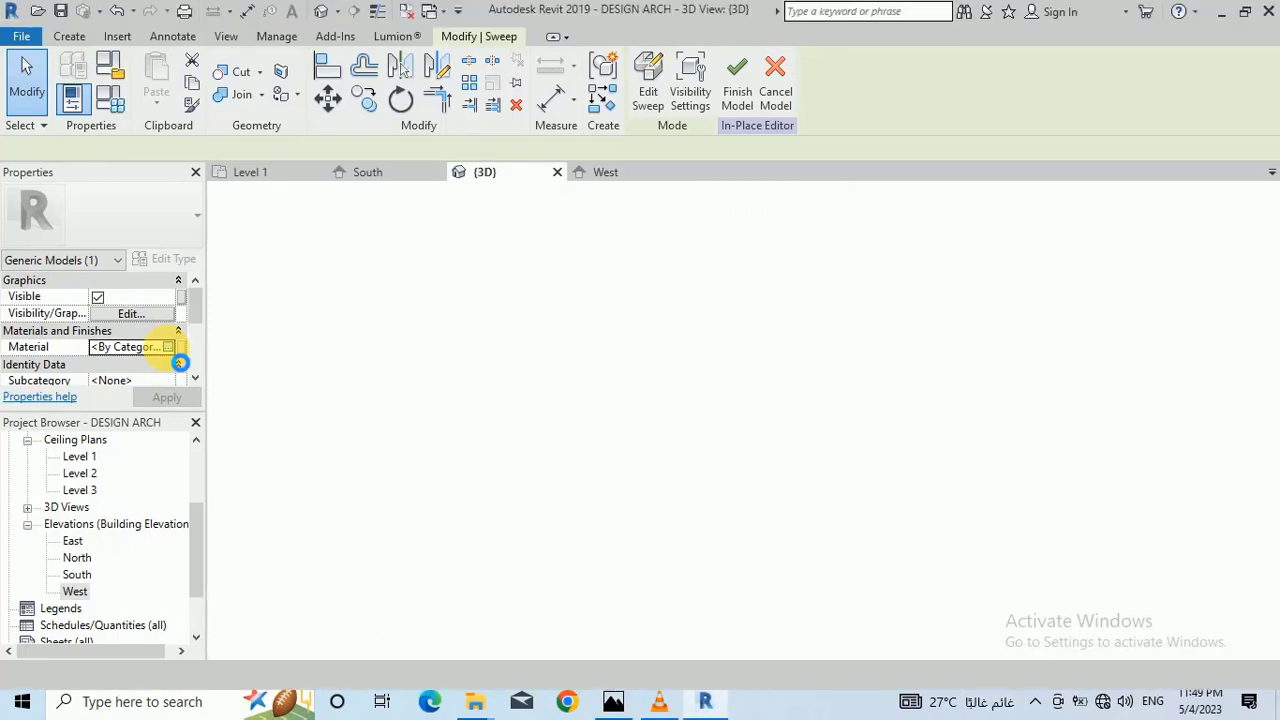
scroll(420, 500, "down", 1)
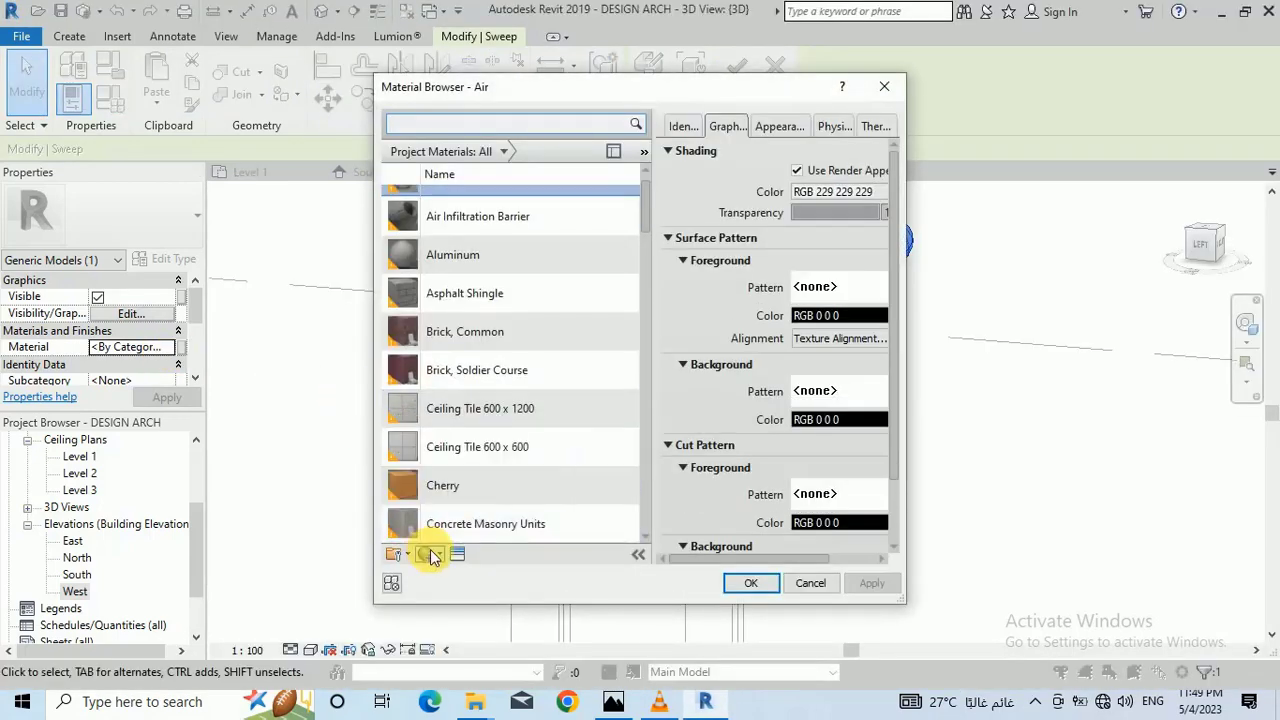
scroll(485, 530, "down", 3)
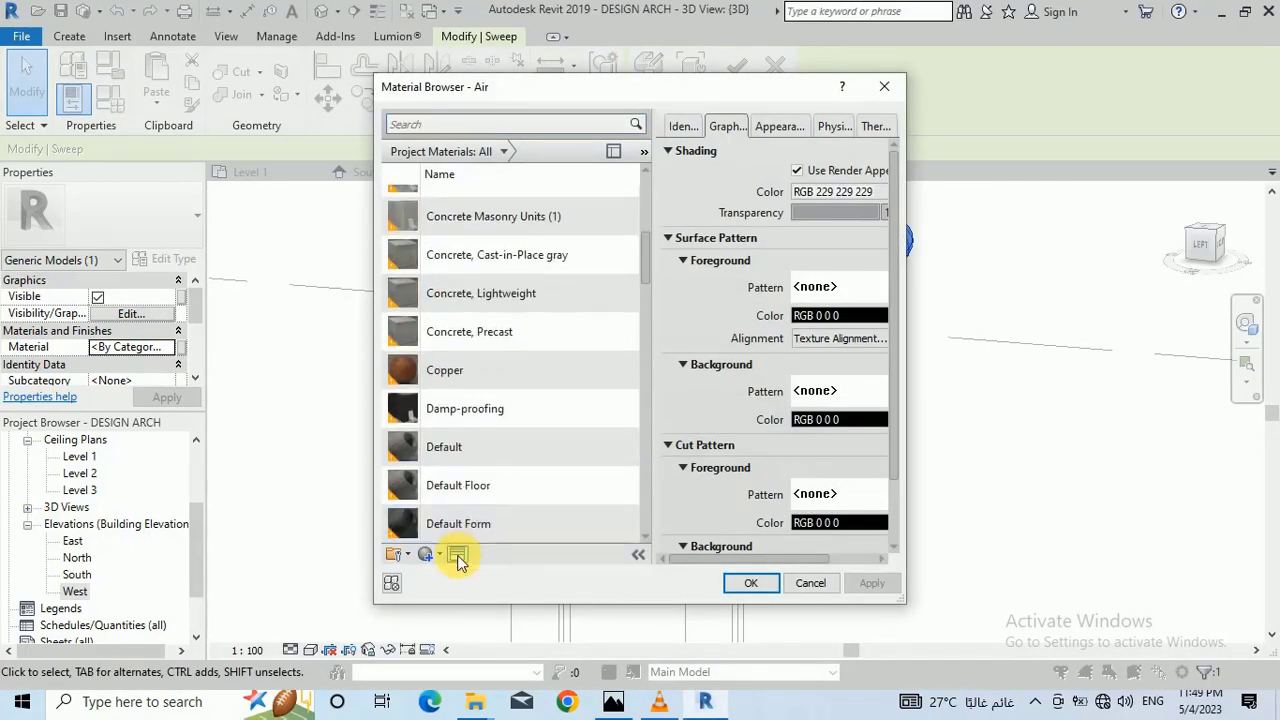
left_click(442, 557)
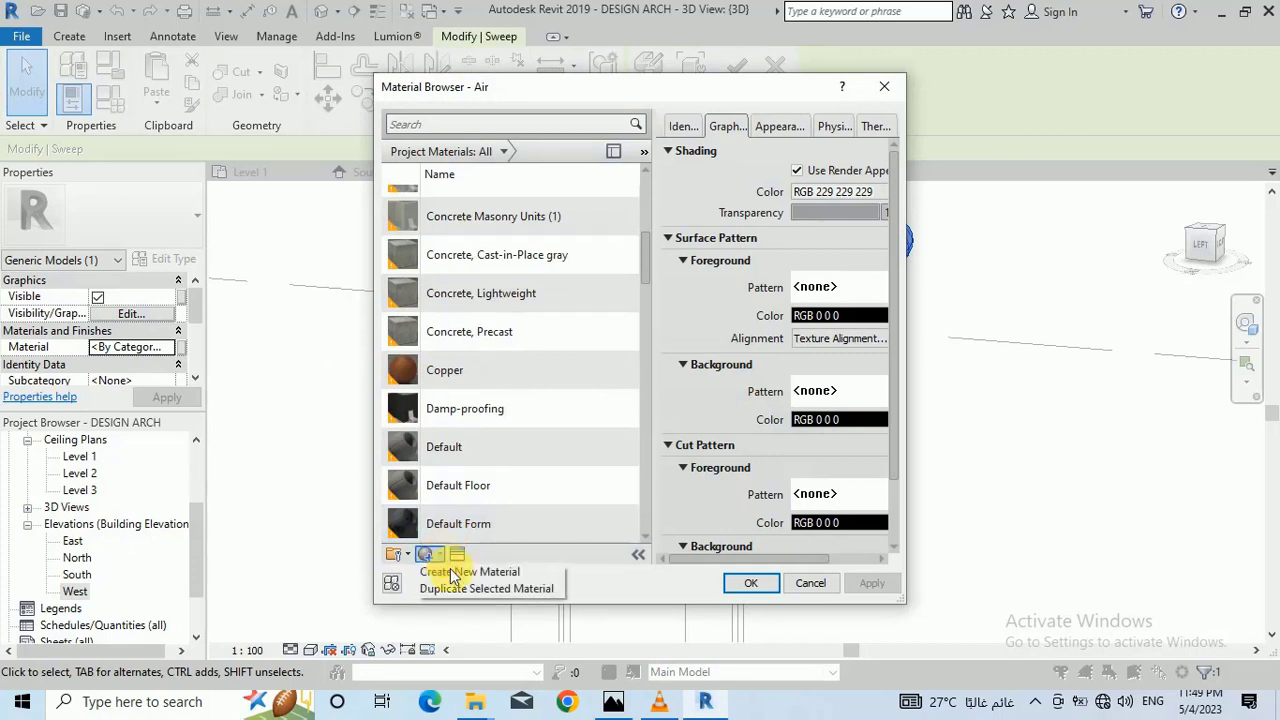
left_click(453, 576)
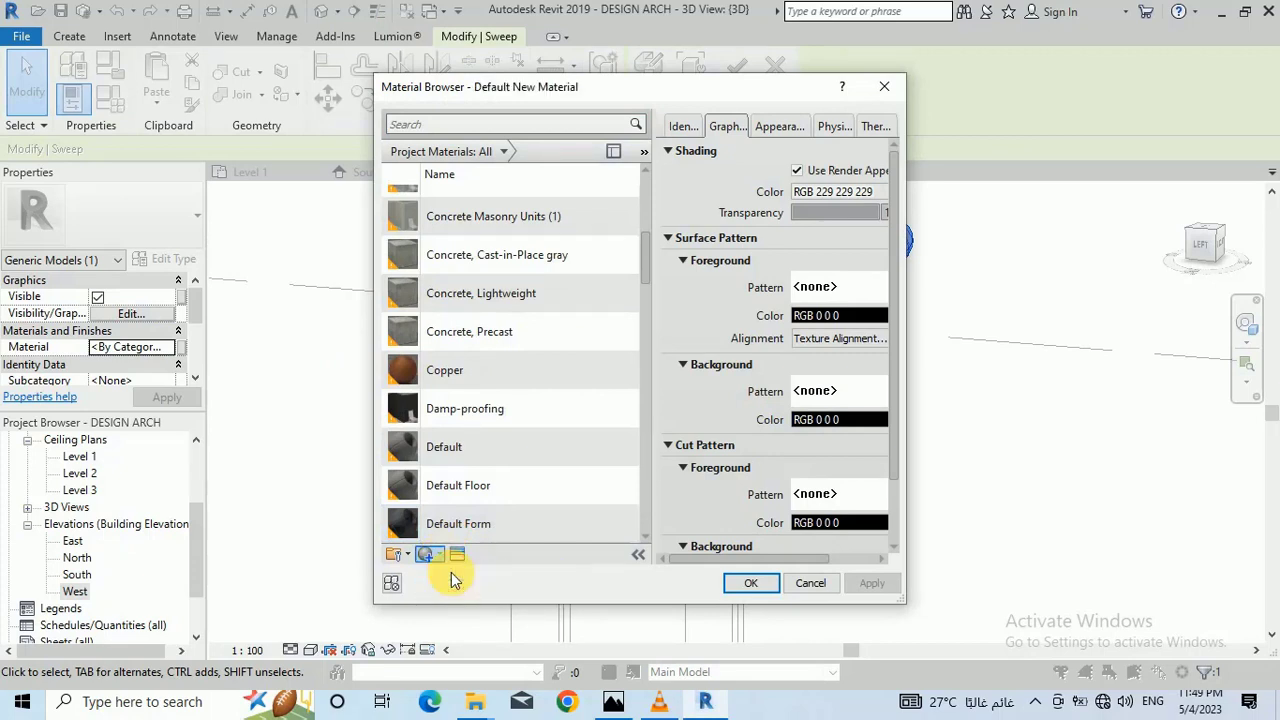
Step: Set the new material's appearance color to pale yellow RGB 239-238-175, assign it to the sweep and finish the in-place model
left_click(806, 127)
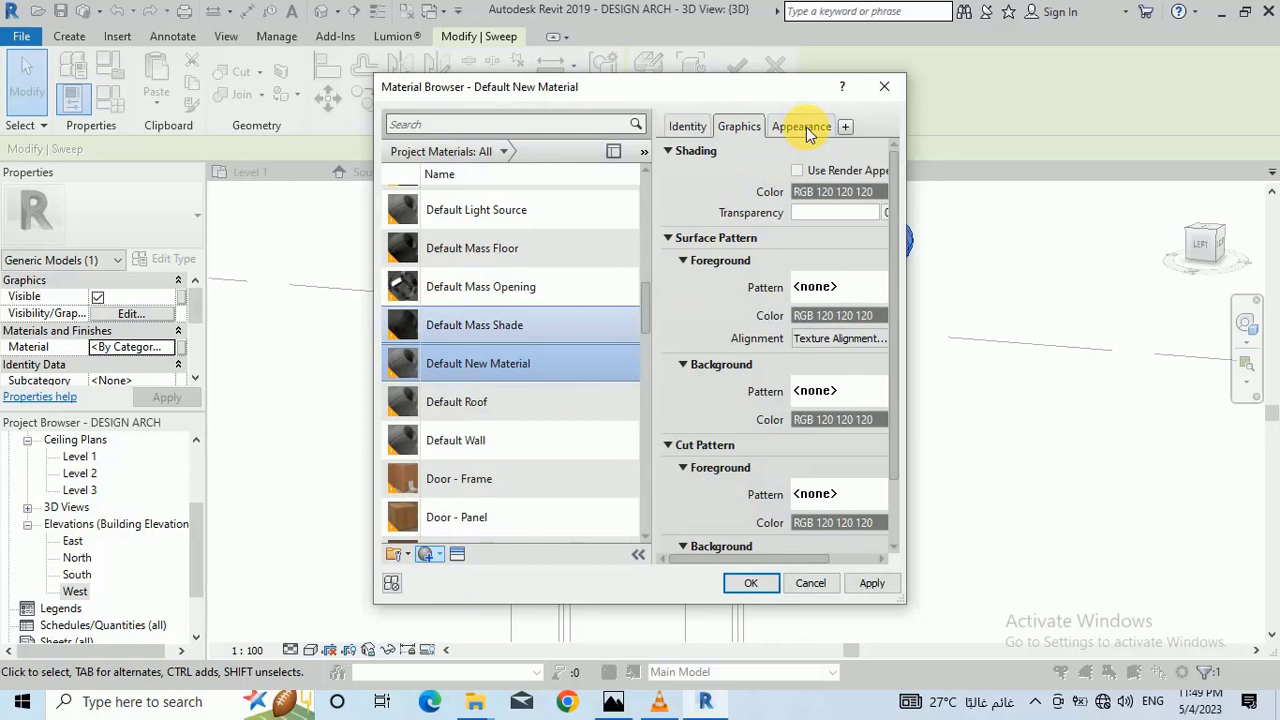
left_click(831, 333)
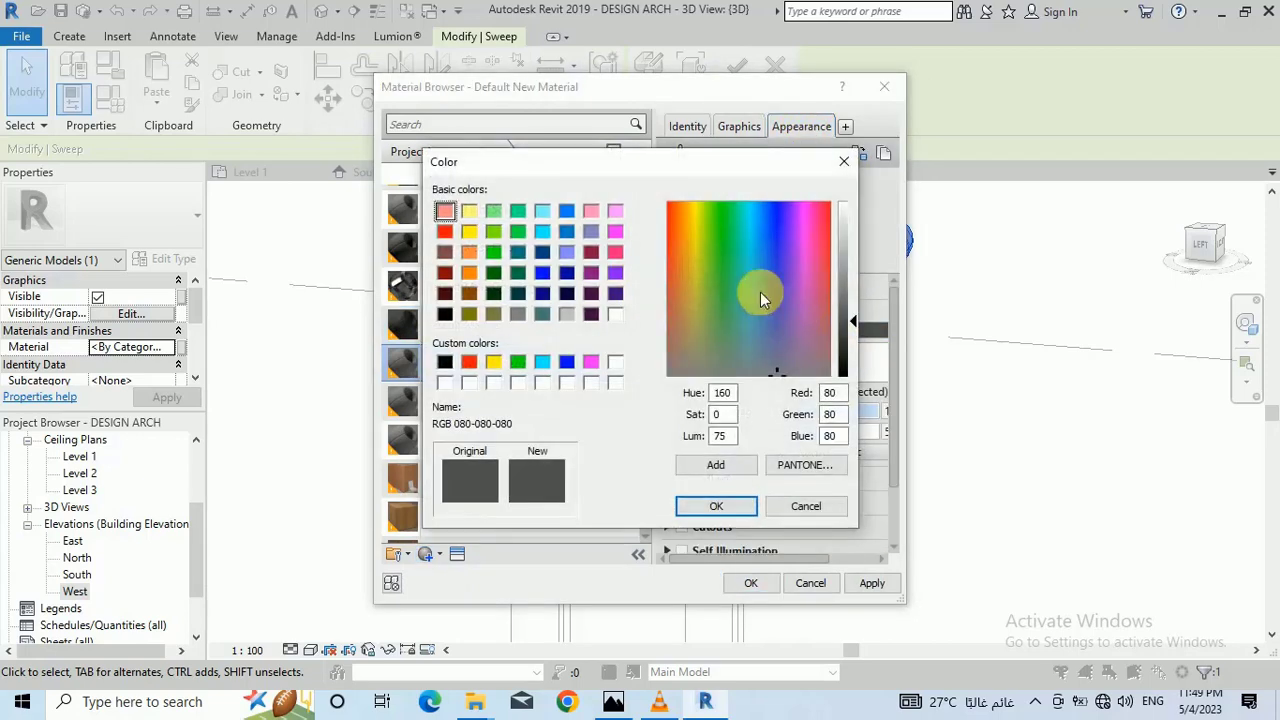
left_click(695, 259)
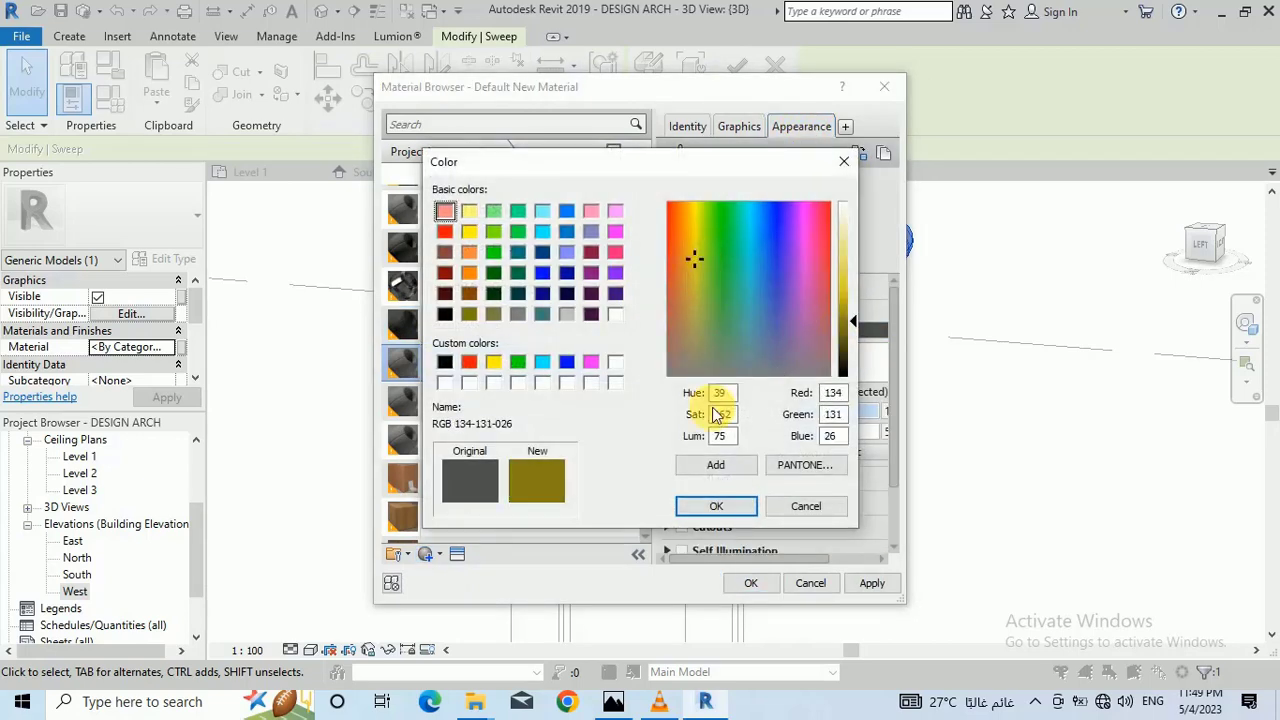
left_click(848, 246)
left_click(848, 236)
left_click(726, 511)
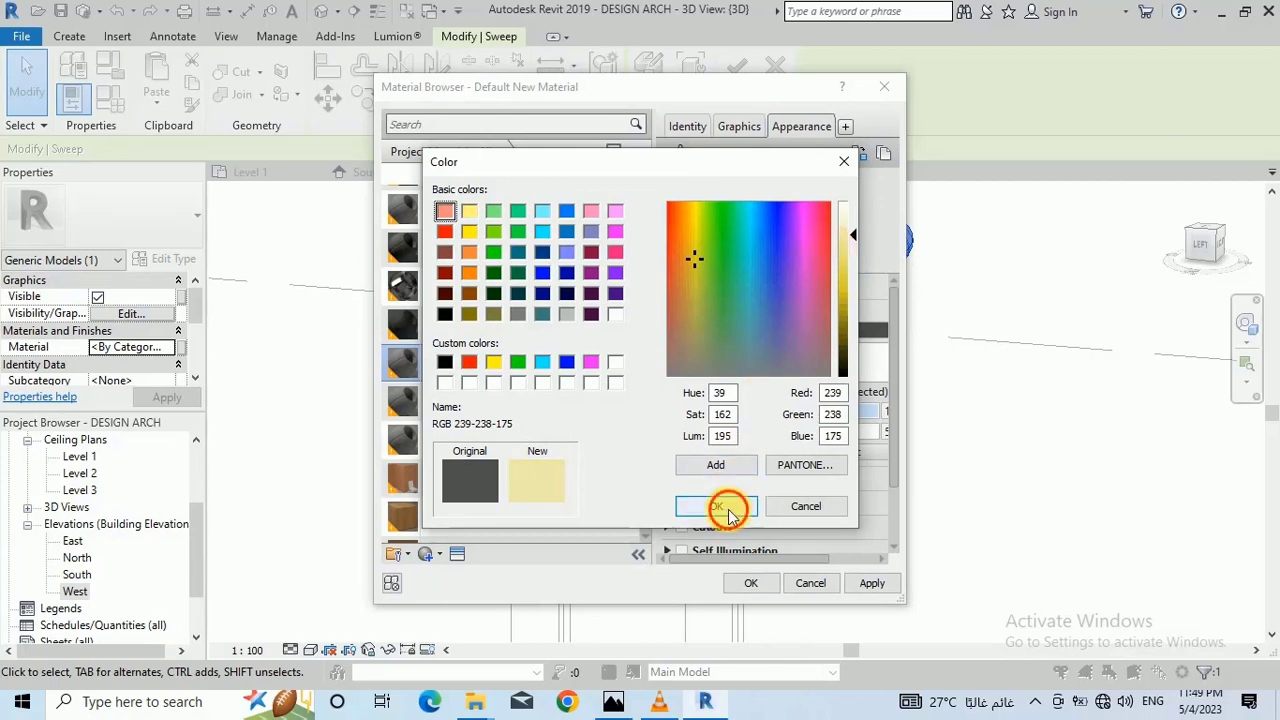
left_click(757, 585)
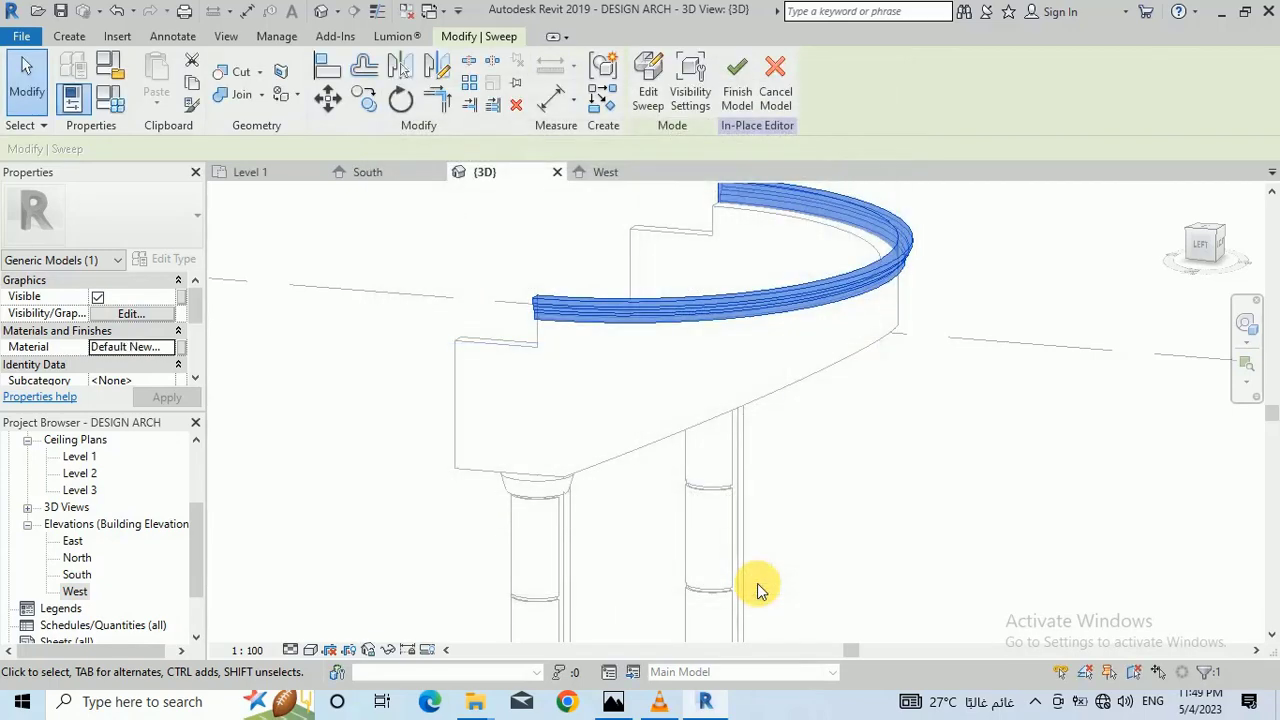
left_click(737, 78)
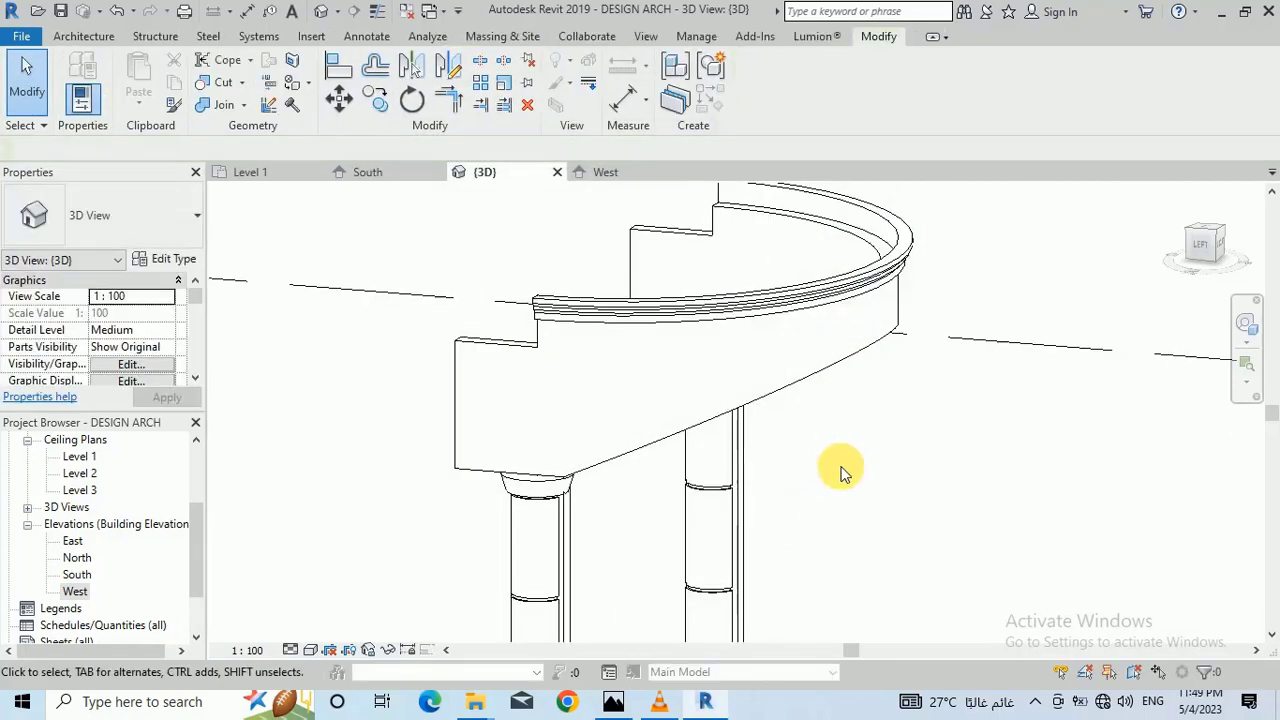
Step: Switch the 3D view's visual style to Realistic
left_click(313, 650)
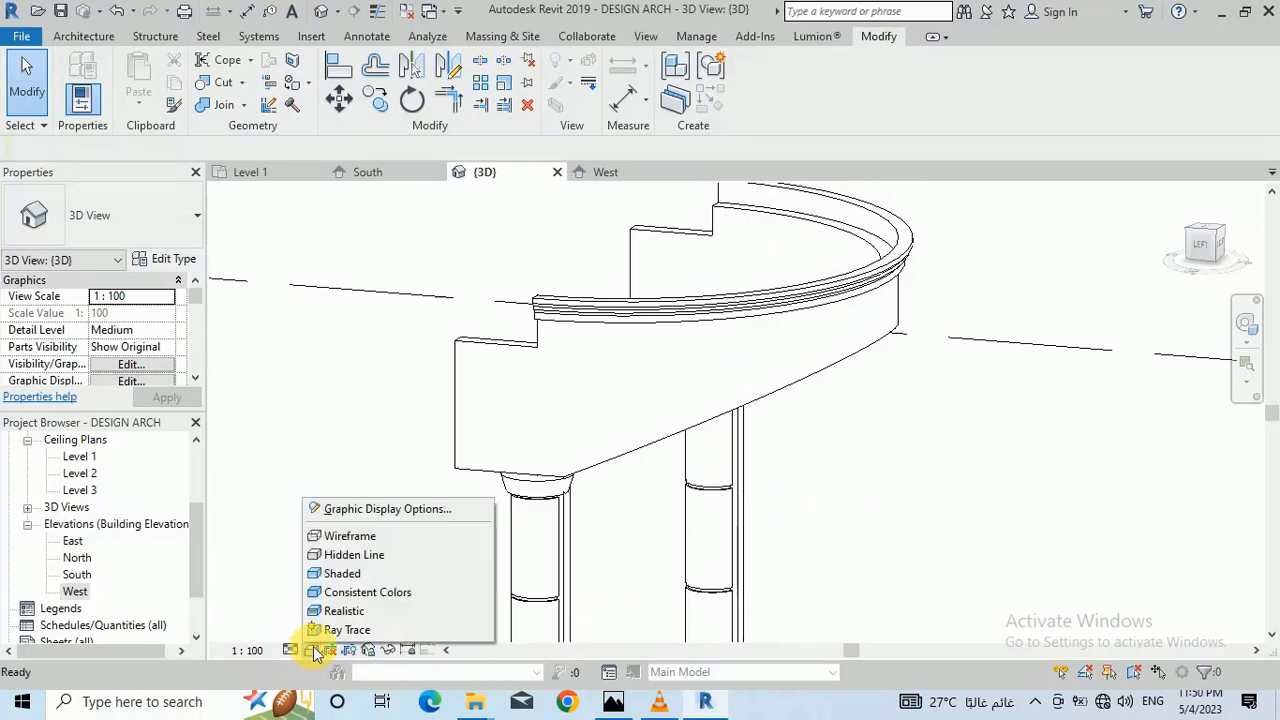
left_click(345, 610)
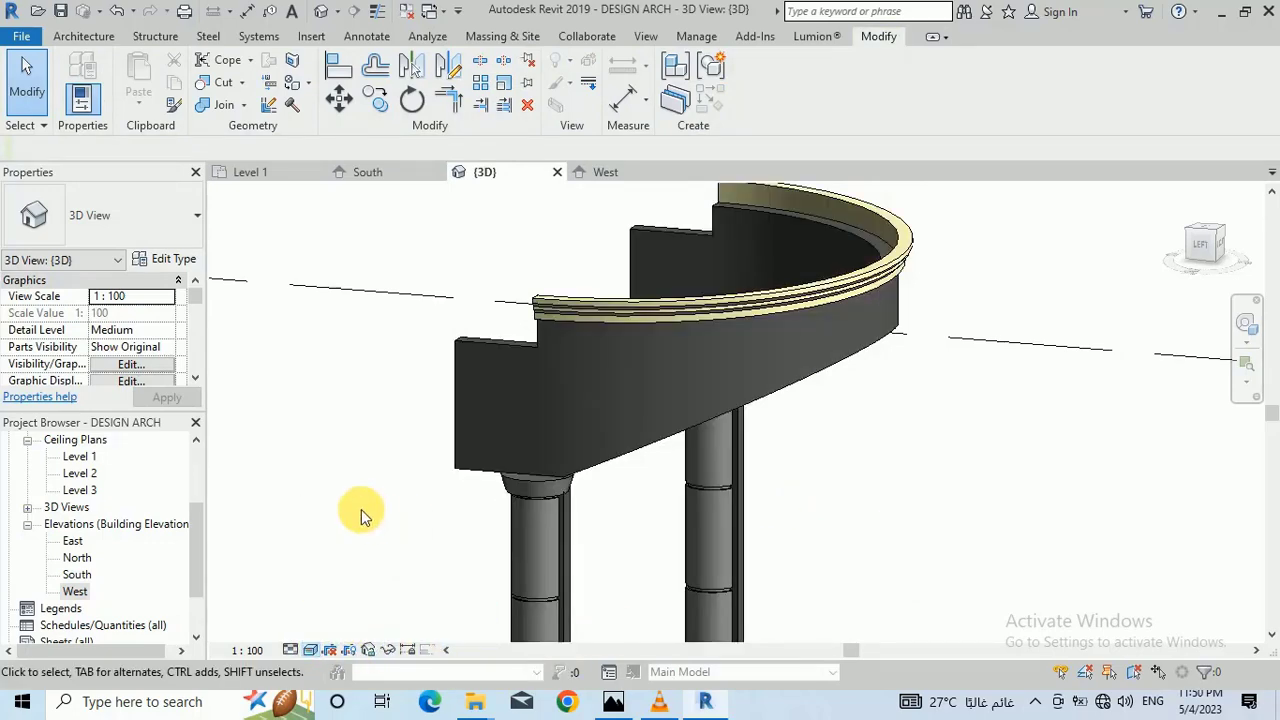
scroll(857, 266, "up", 5)
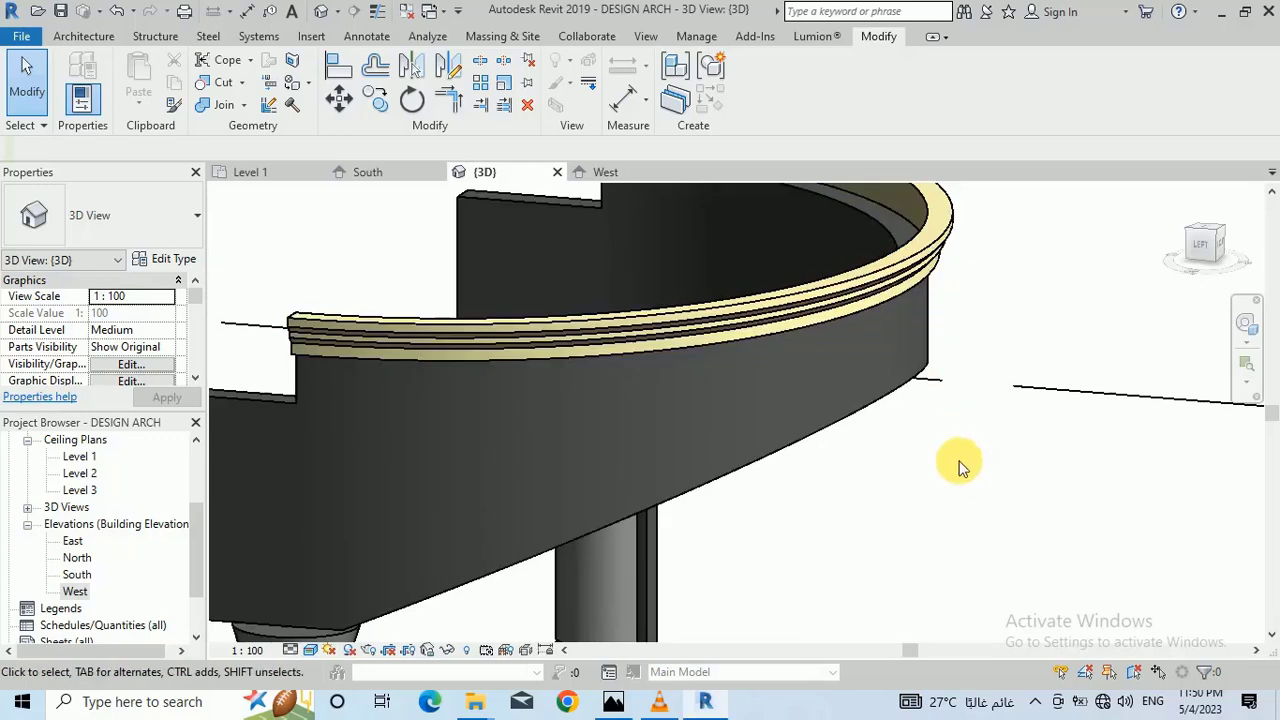
Step: Examine the pale yellow swept trim and the slope-cut curved wall on its columns from several angles in 3D
left_click(1246, 325)
left_click_drag(917, 304, 843, 286)
scroll(880, 330, "down", 3)
scroll(771, 250, "up", 4)
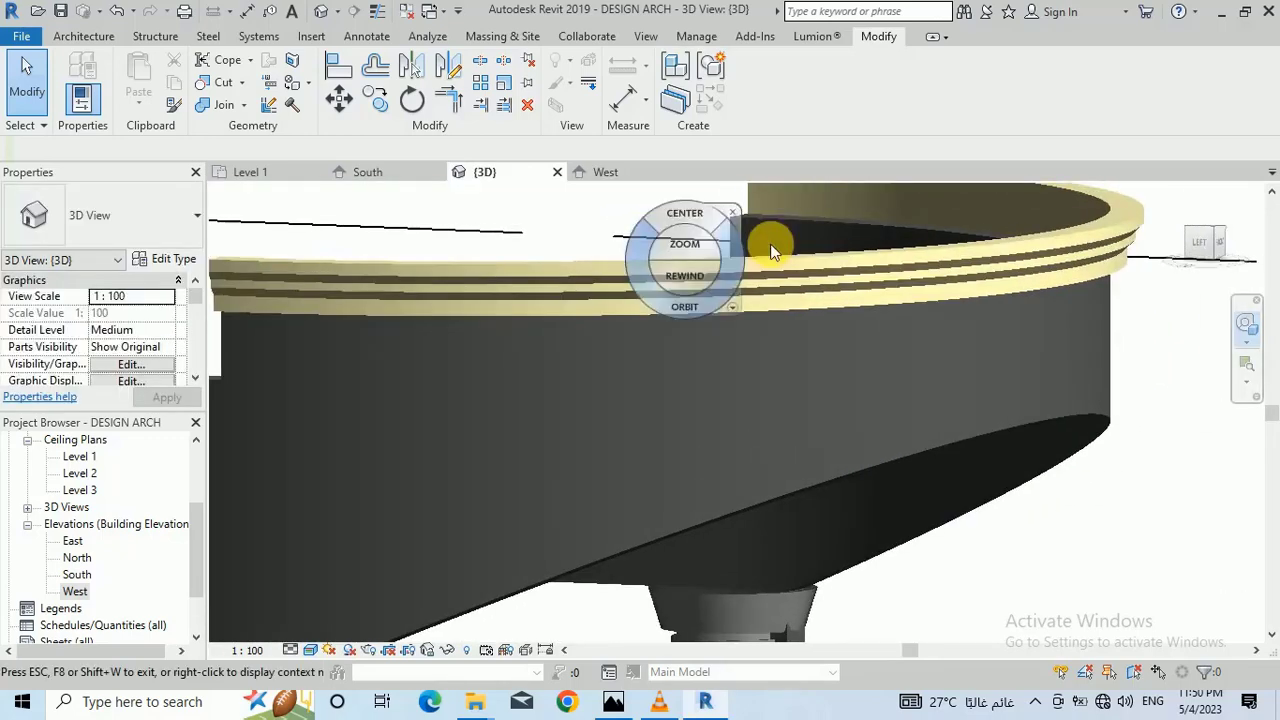
scroll(734, 361, "down", 3)
scroll(888, 281, "up", 4)
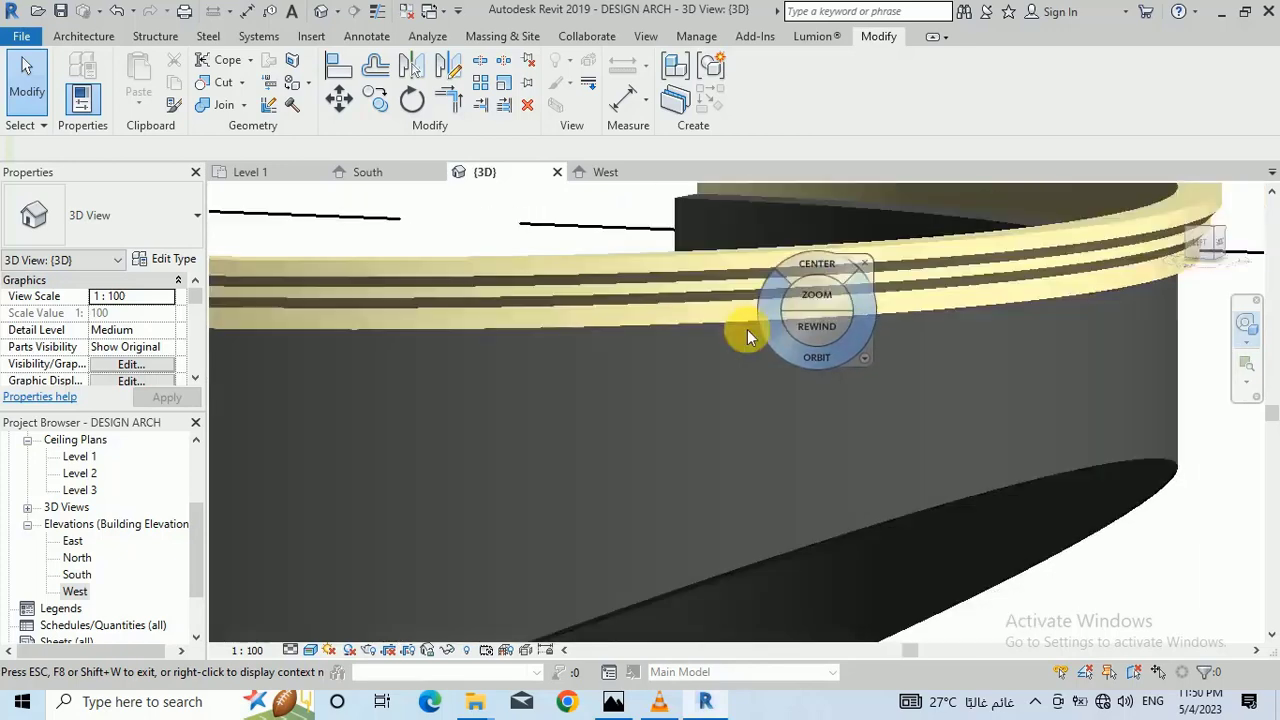
scroll(978, 282, "down", 3)
scroll(956, 271, "up", 4)
scroll(952, 284, "down", 3)
scroll(955, 293, "up", 3)
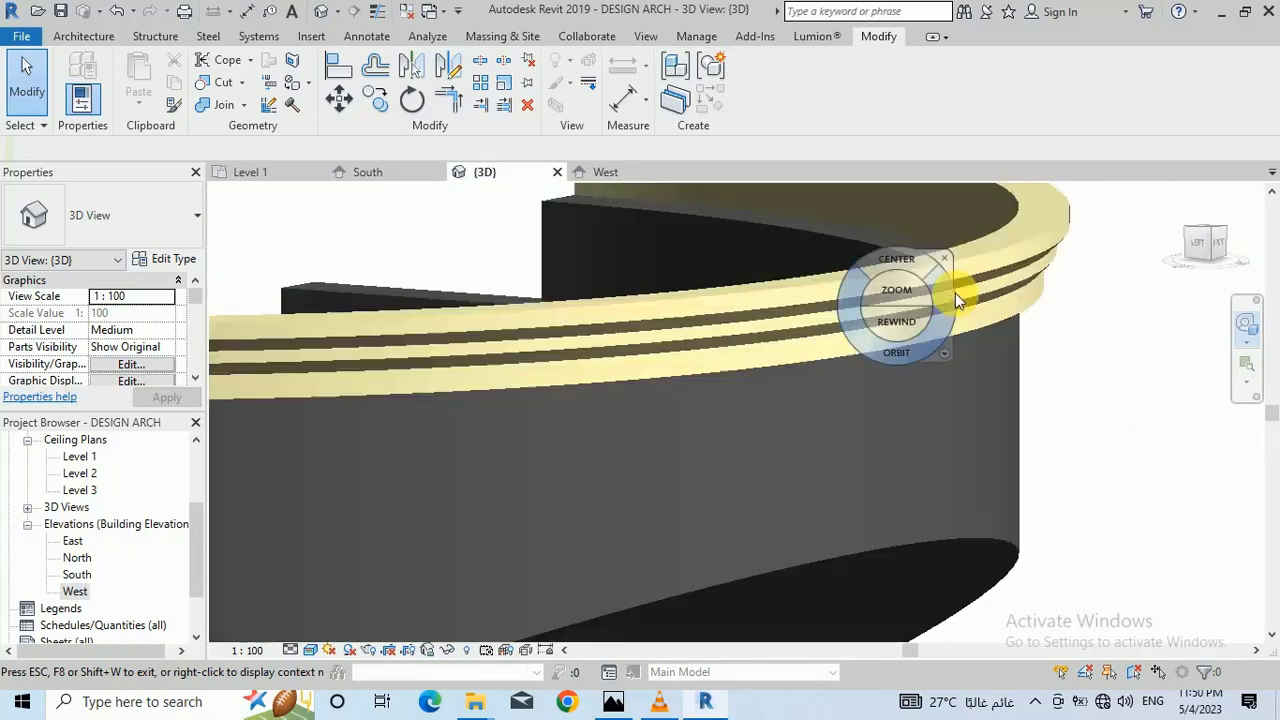
scroll(955, 293, "down", 5)
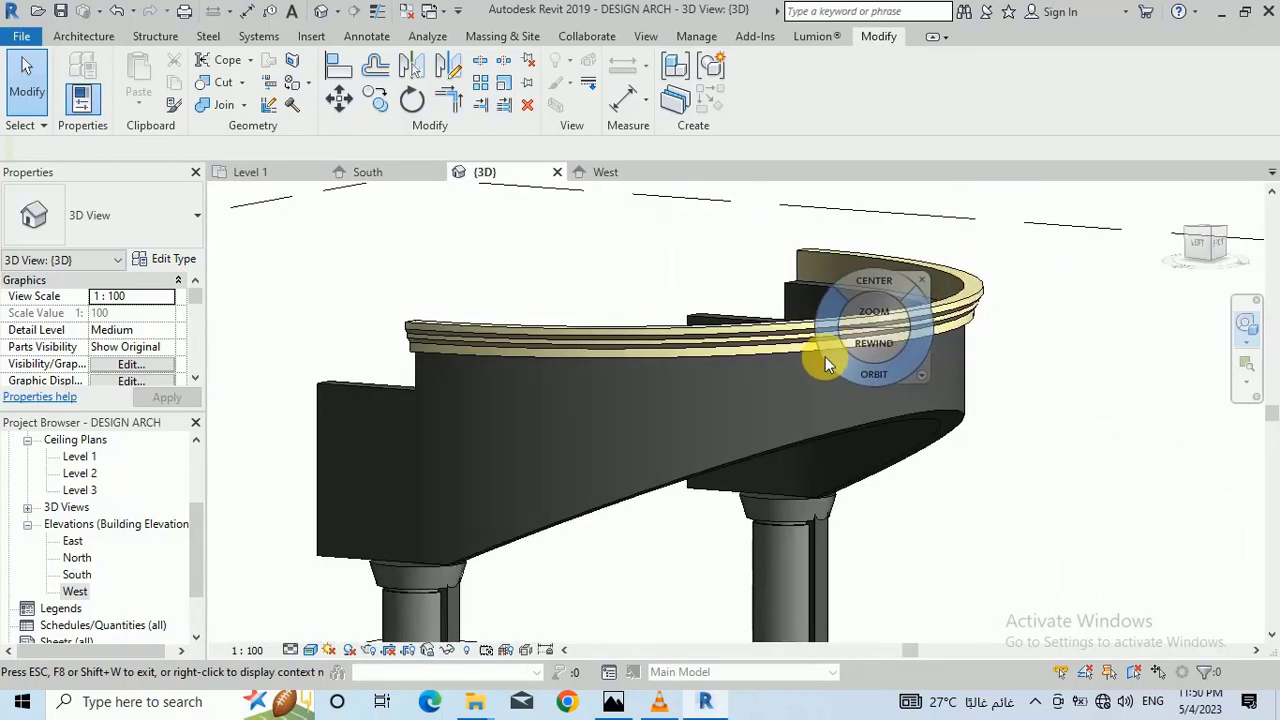